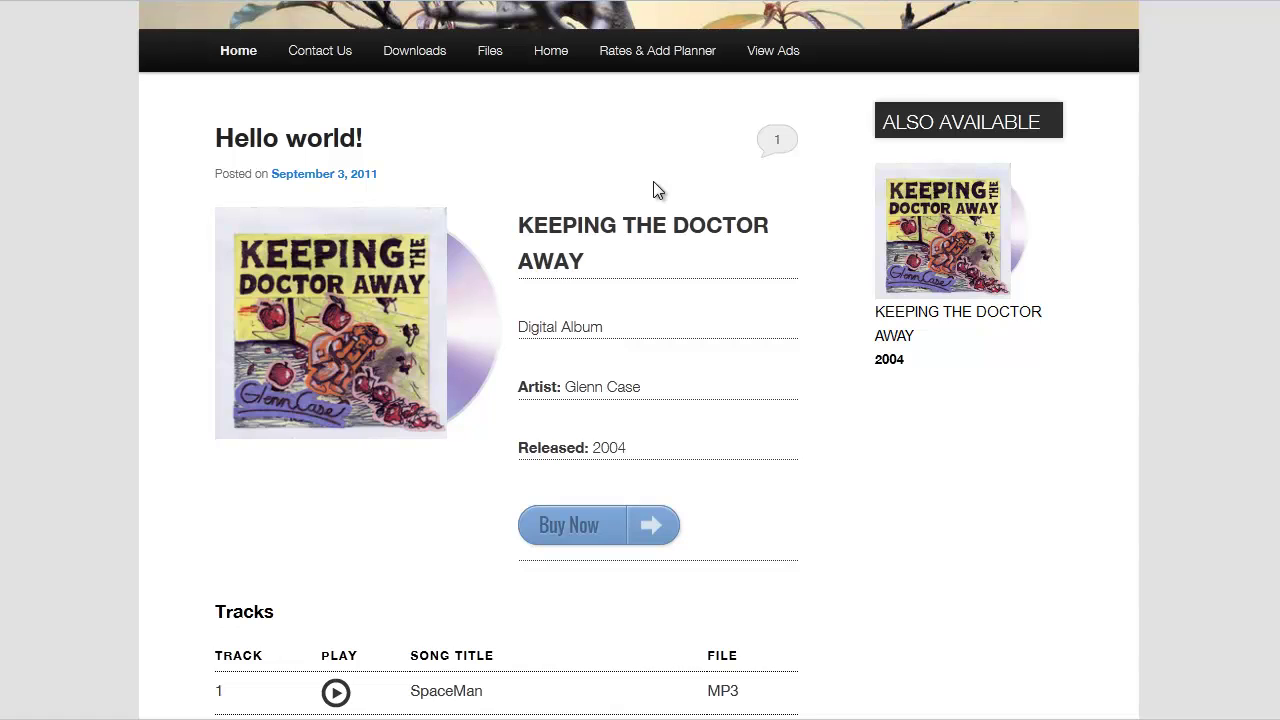
Play the SpaceMan track, switch to GetInTheCar, then replay and stop SpaceMan on the post
scroll(474, 183, down, 1)
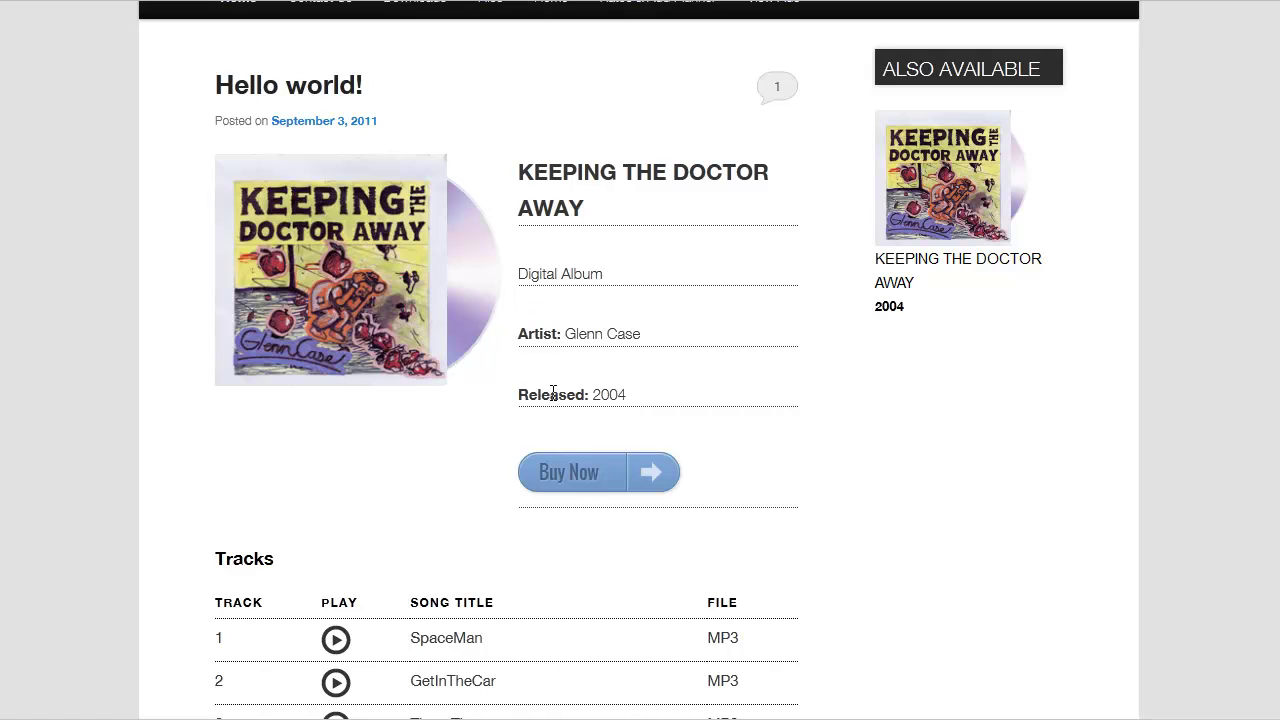
scroll(584, 415, down, 3)
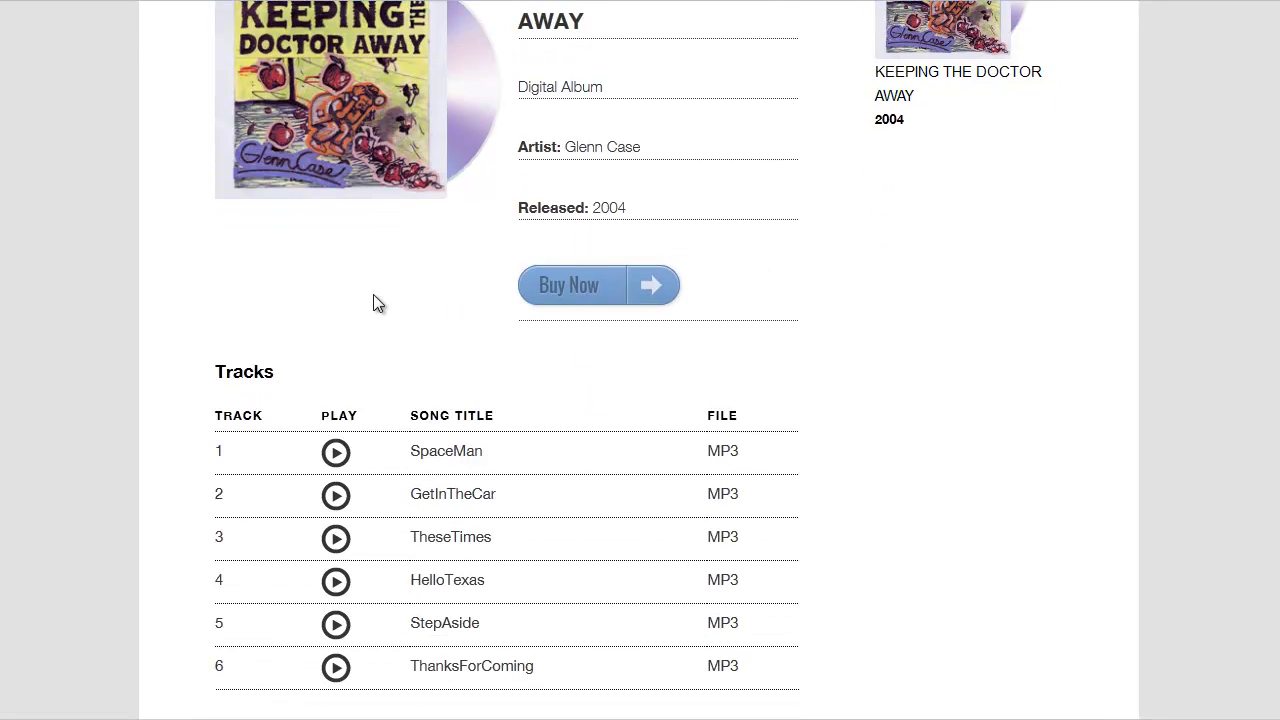
scroll(309, 383, down, 1)
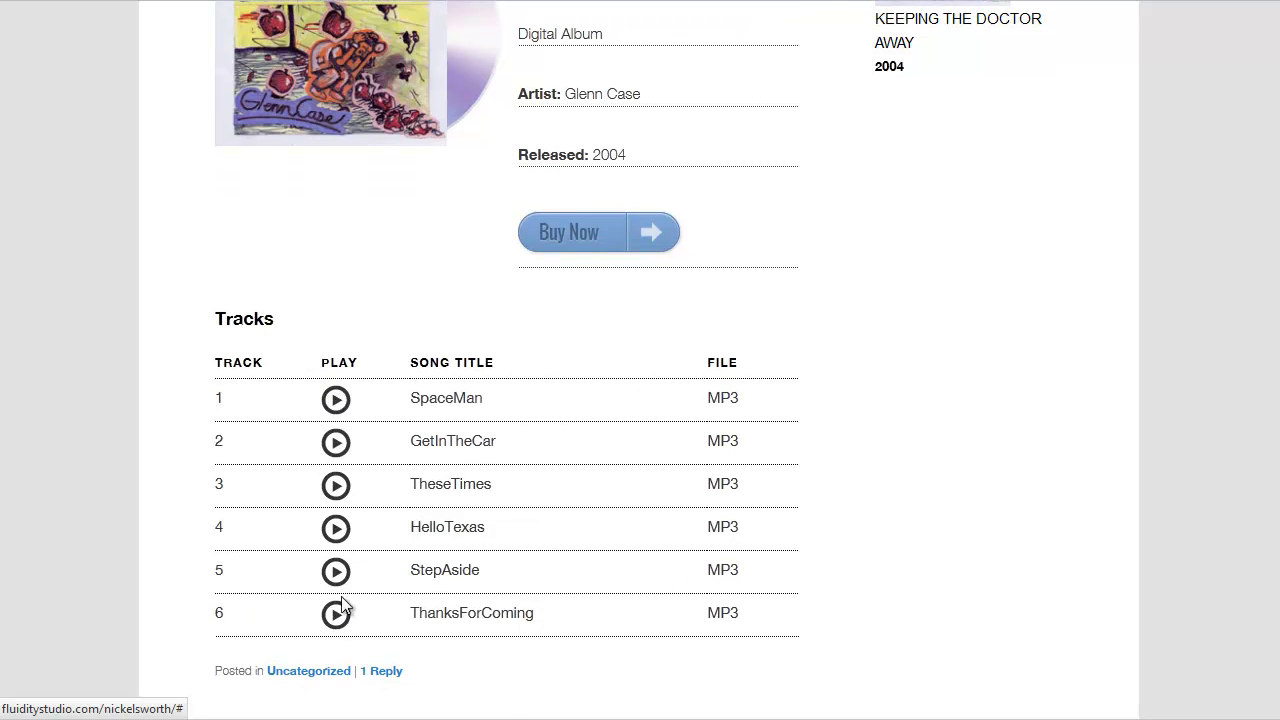
click(336, 404)
click(336, 442)
click(336, 412)
click(337, 410)
scroll(832, 309, up, 4)
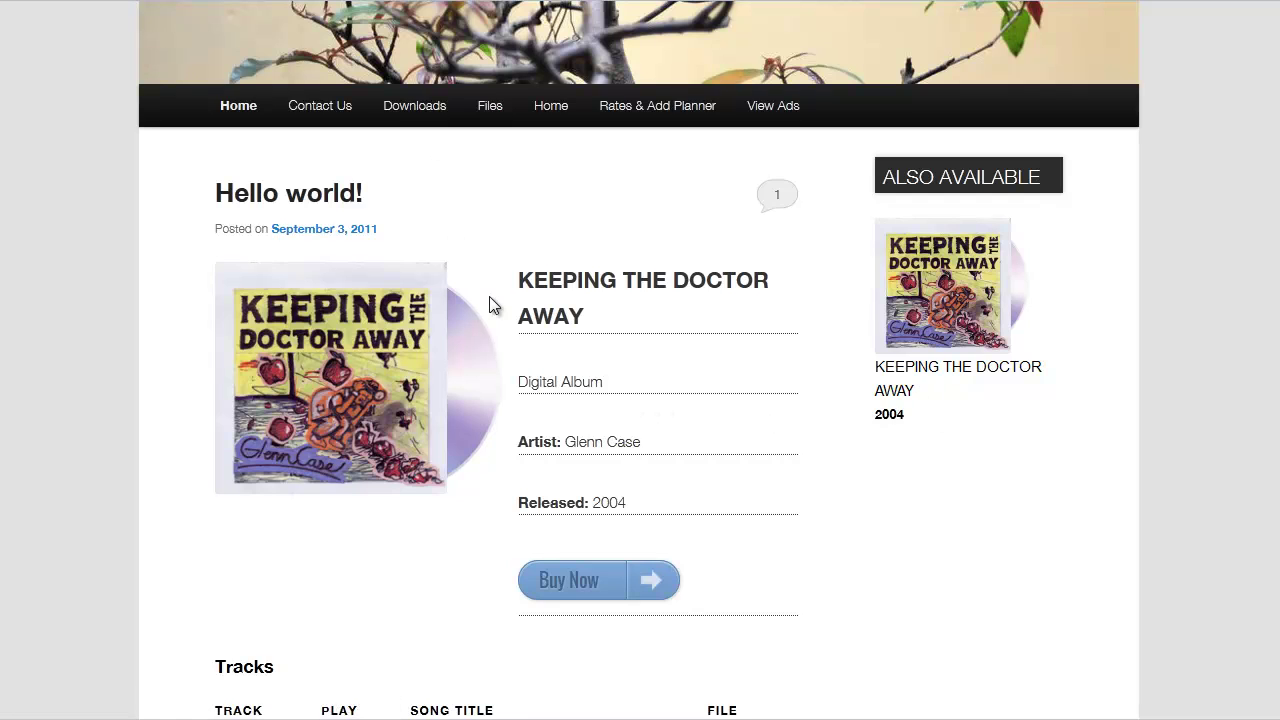
scroll(490, 300, down, 4)
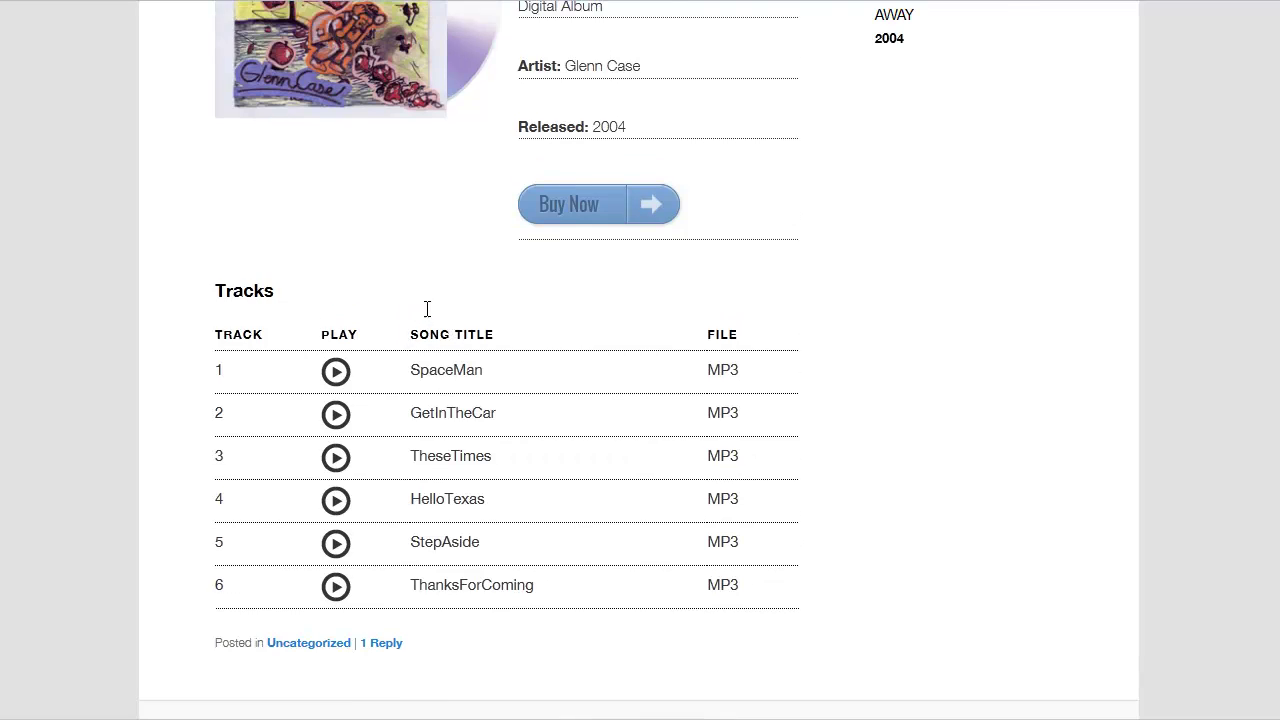
scroll(427, 309, up, 2)
scroll(643, 262, up, 3)
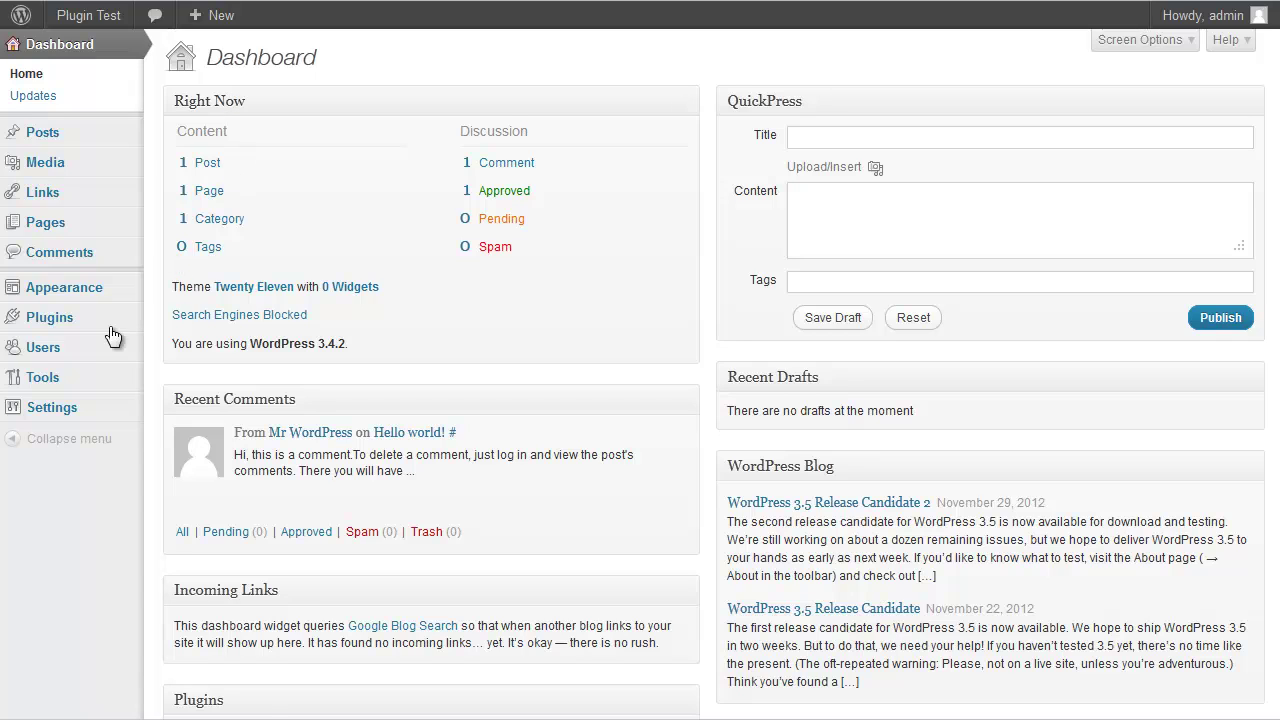
Upload and install the fs-music-albums.zip plugin file from the Add New Plugins page
mouse_move(104, 330)
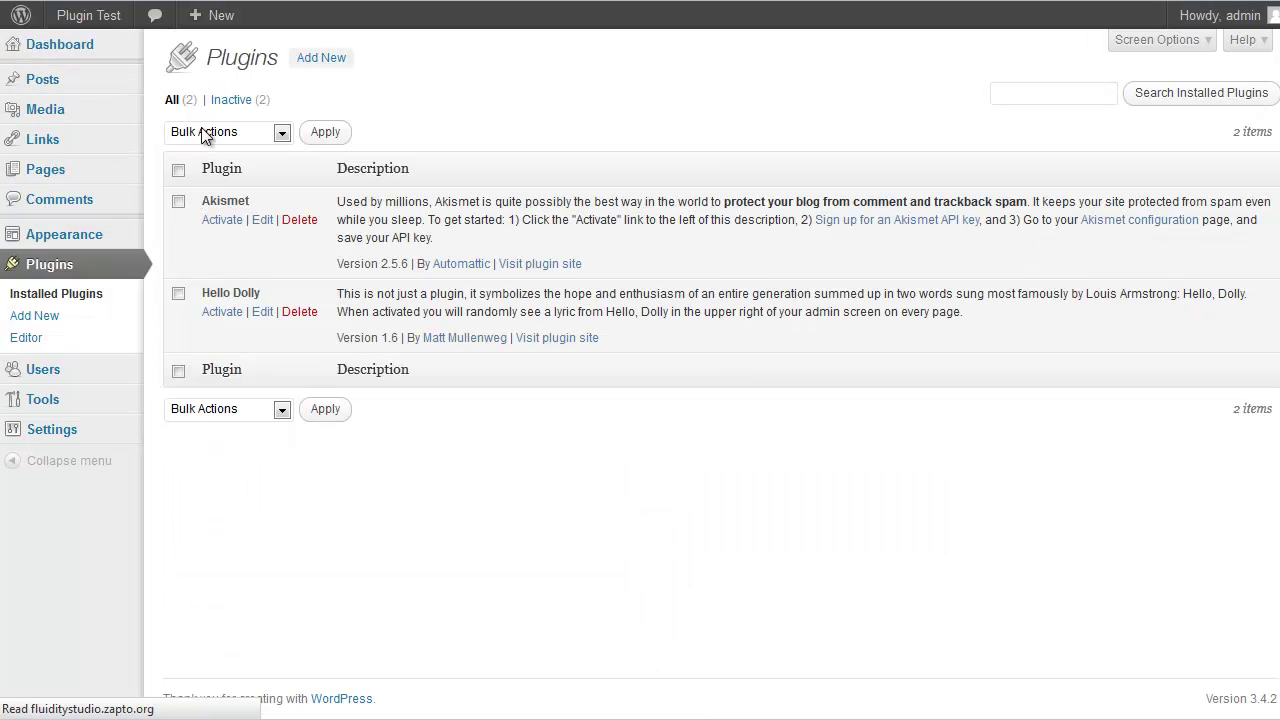
click(327, 62)
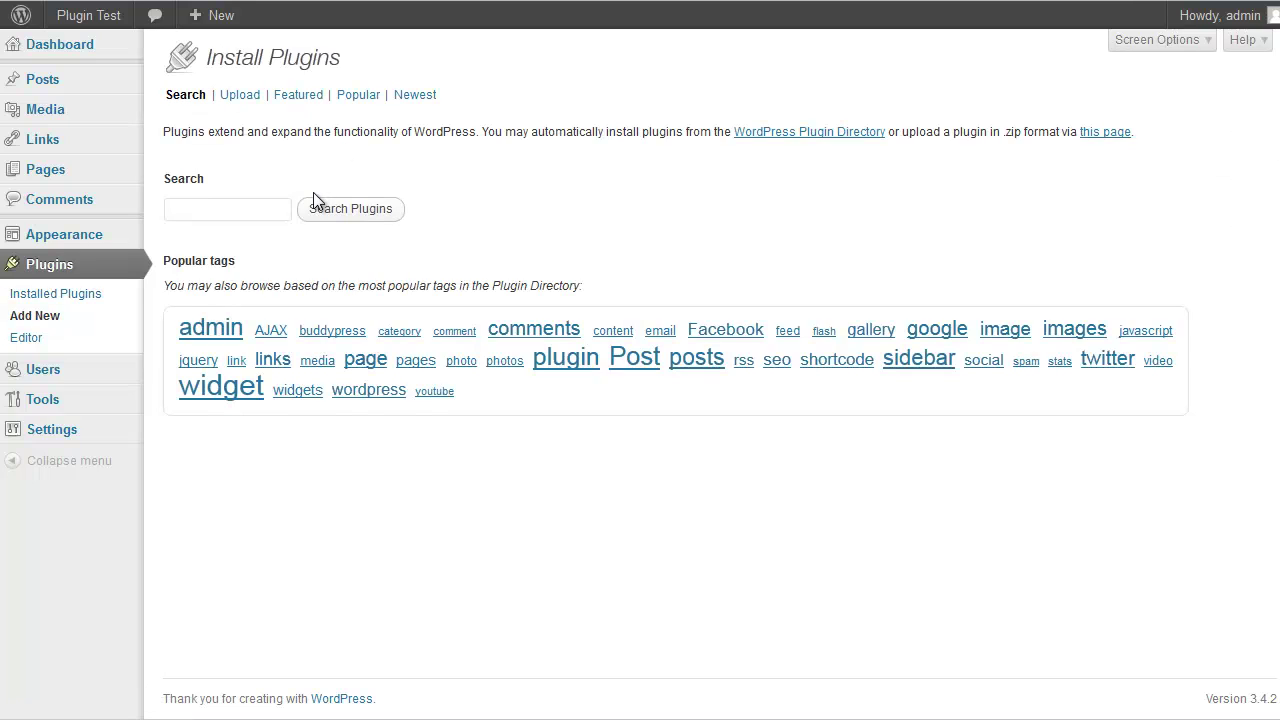
click(244, 99)
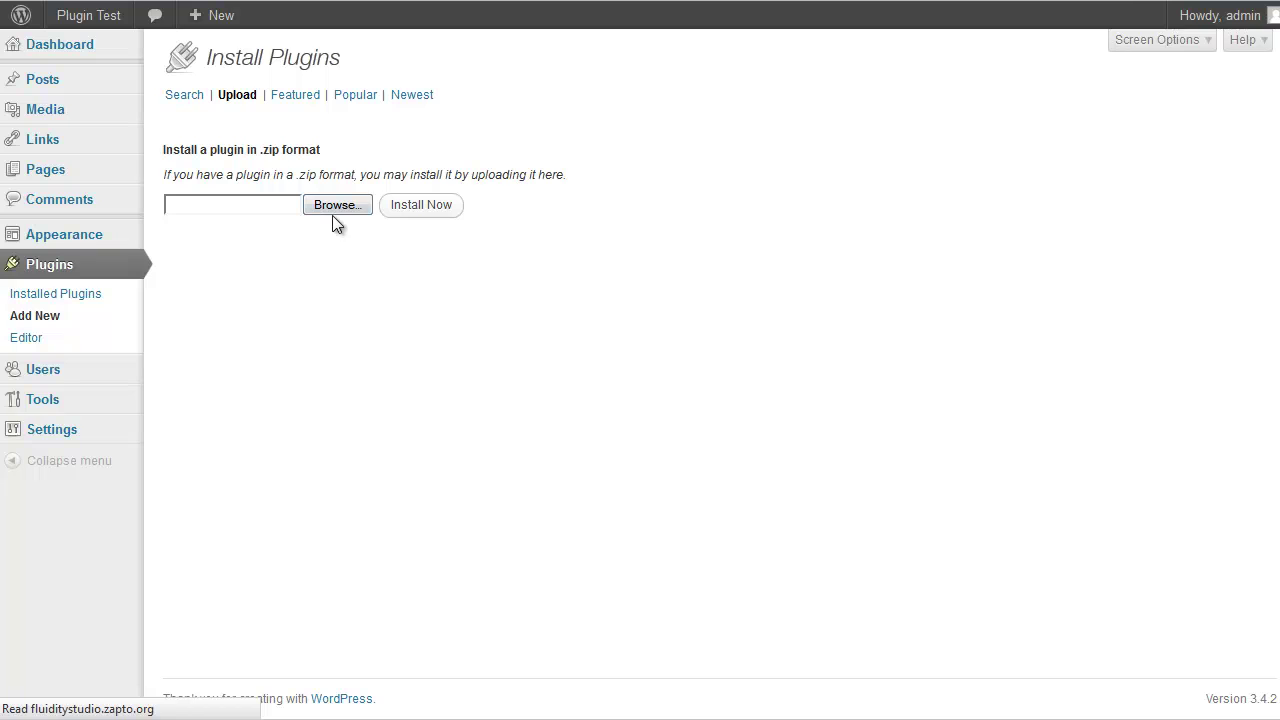
click(339, 207)
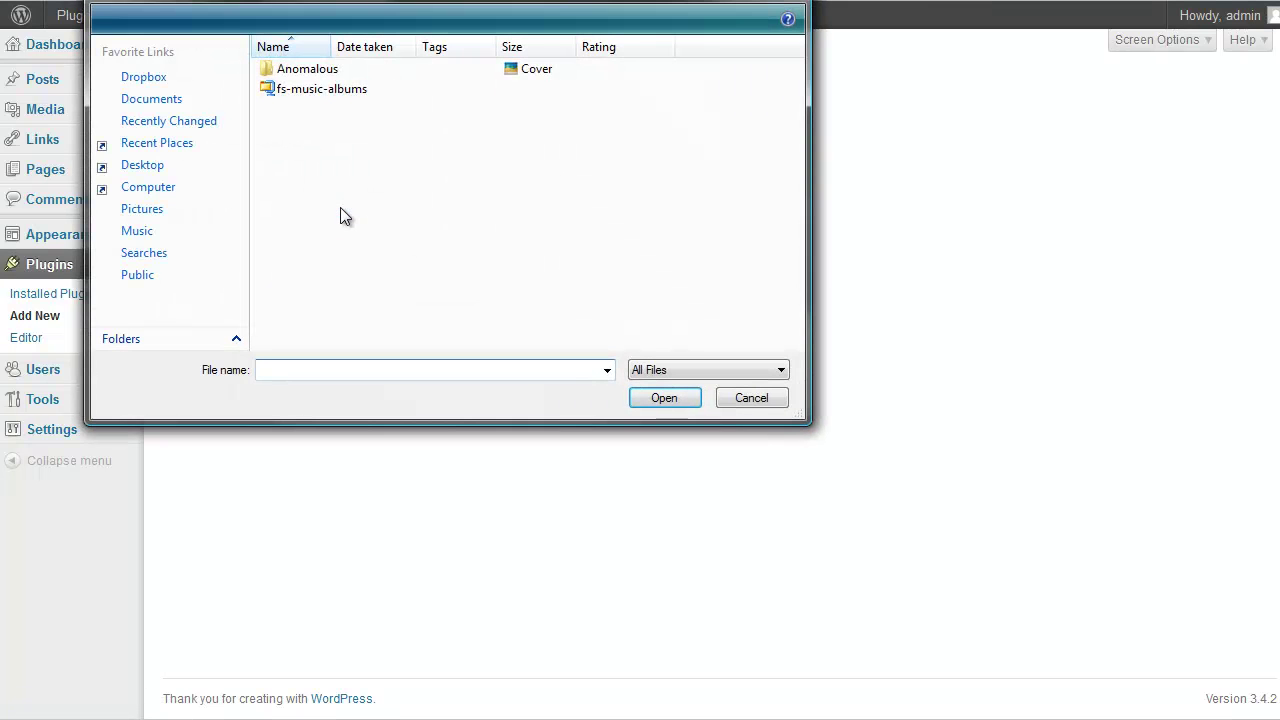
click(317, 90)
click(645, 396)
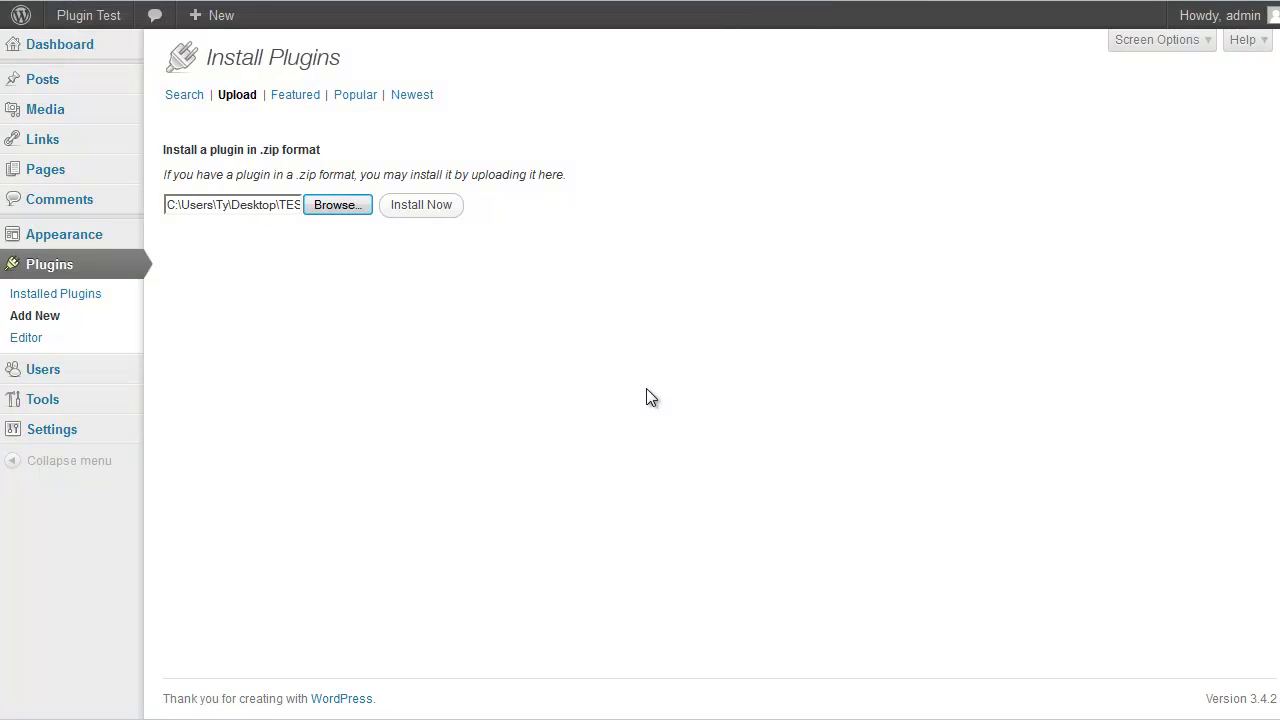
click(440, 210)
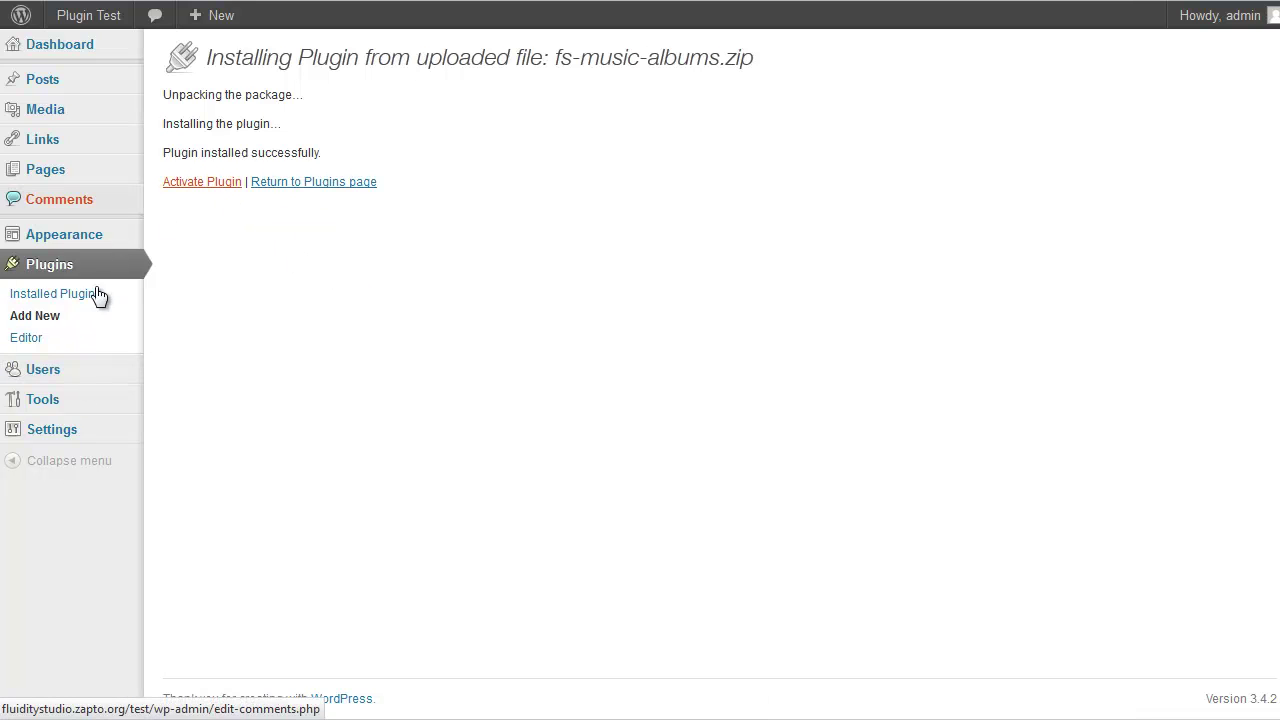
mouse_move(80, 222)
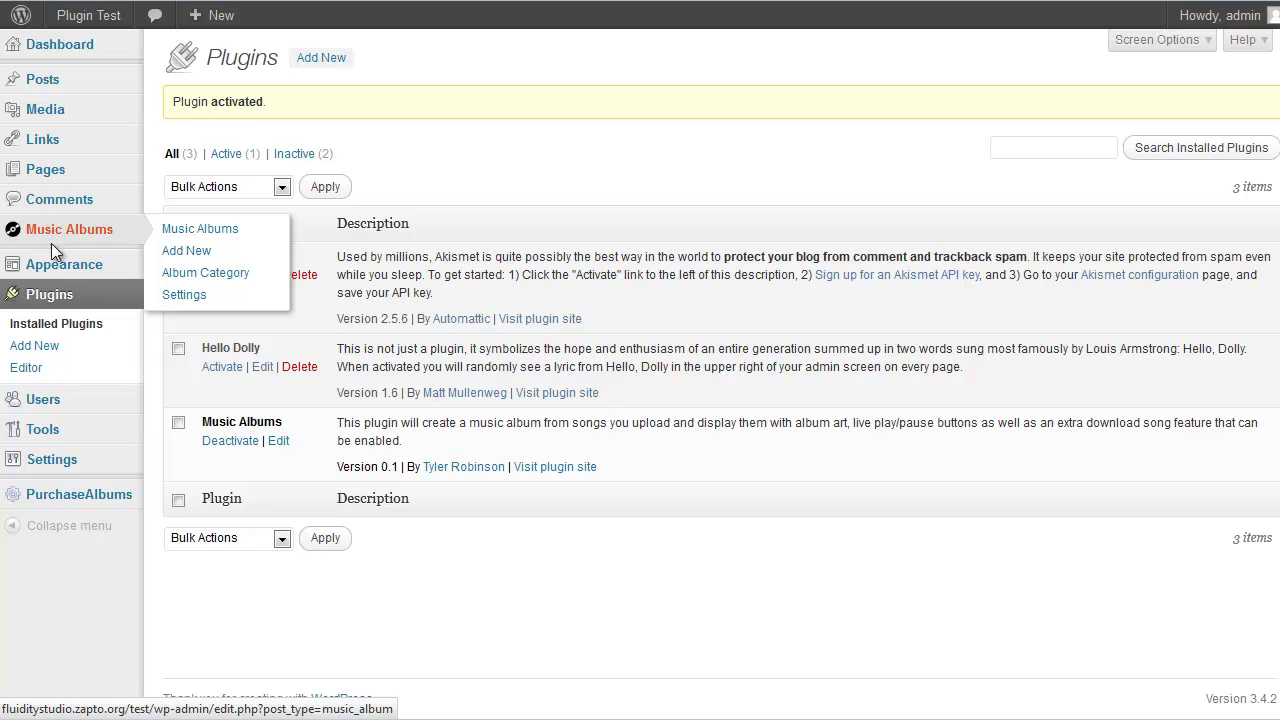
In Music Albums settings, view the play button colour options and keep darkgray
mouse_move(75, 497)
click(175, 296)
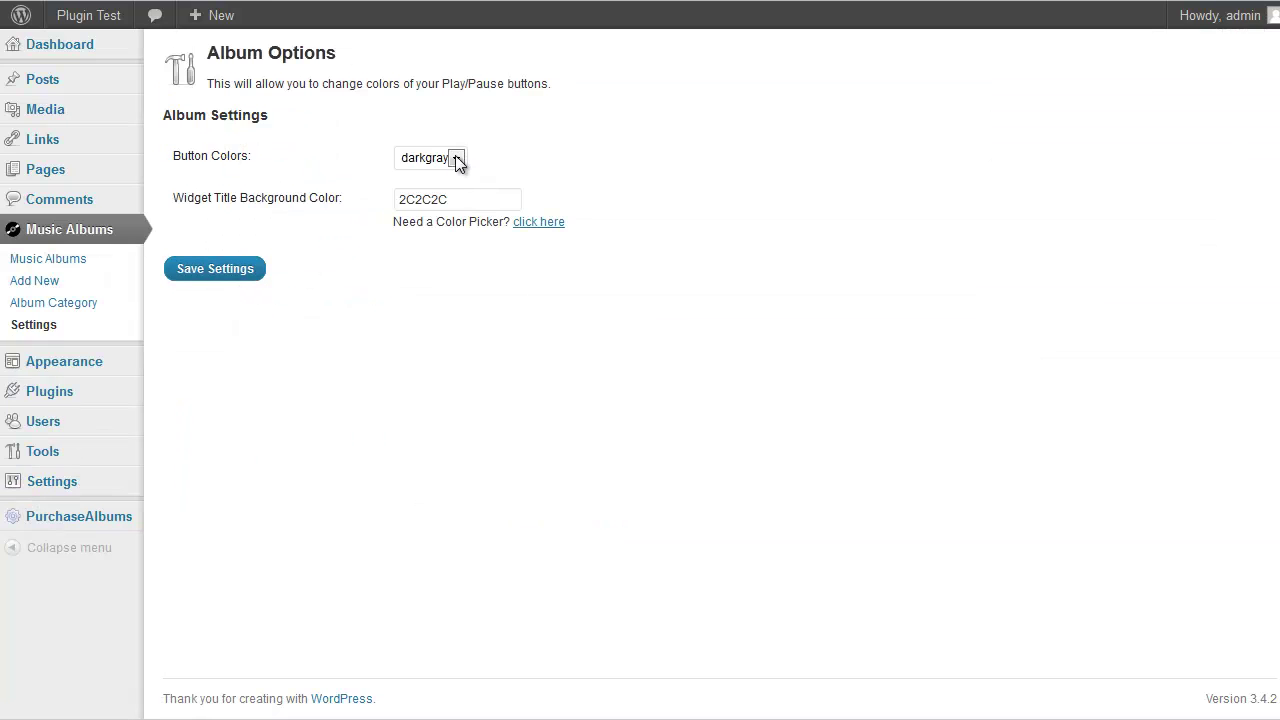
click(455, 160)
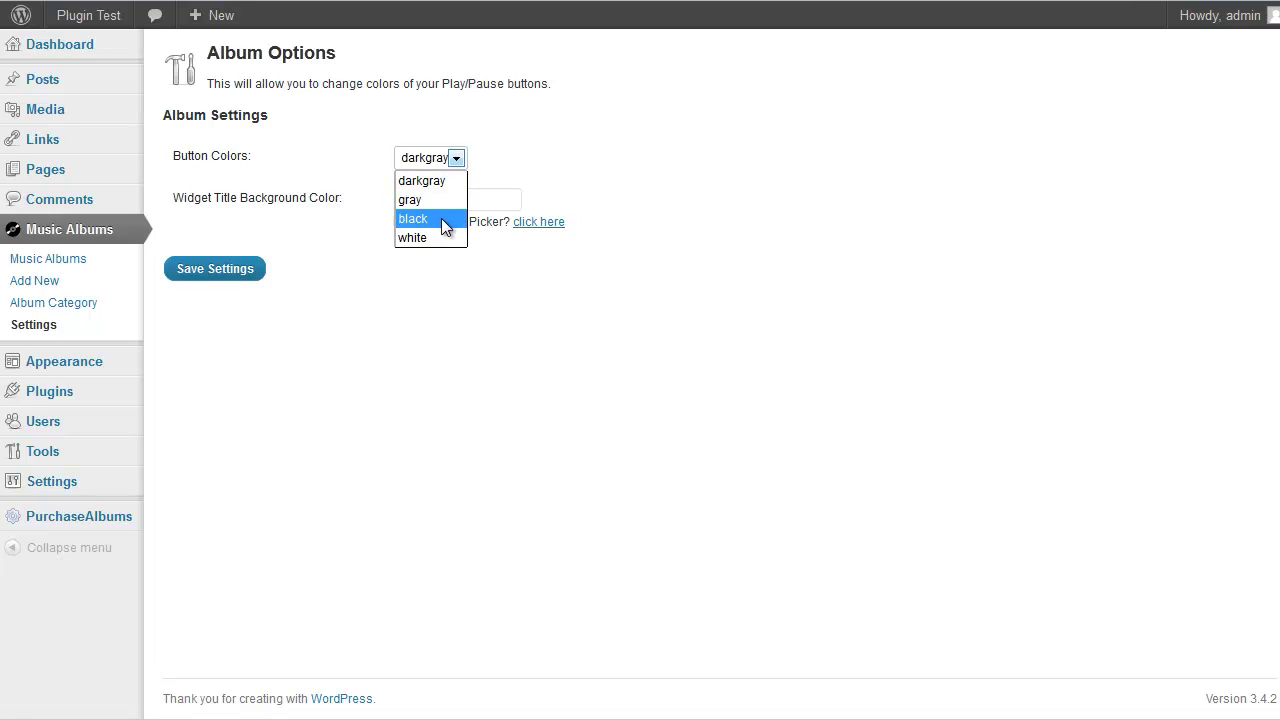
click(556, 168)
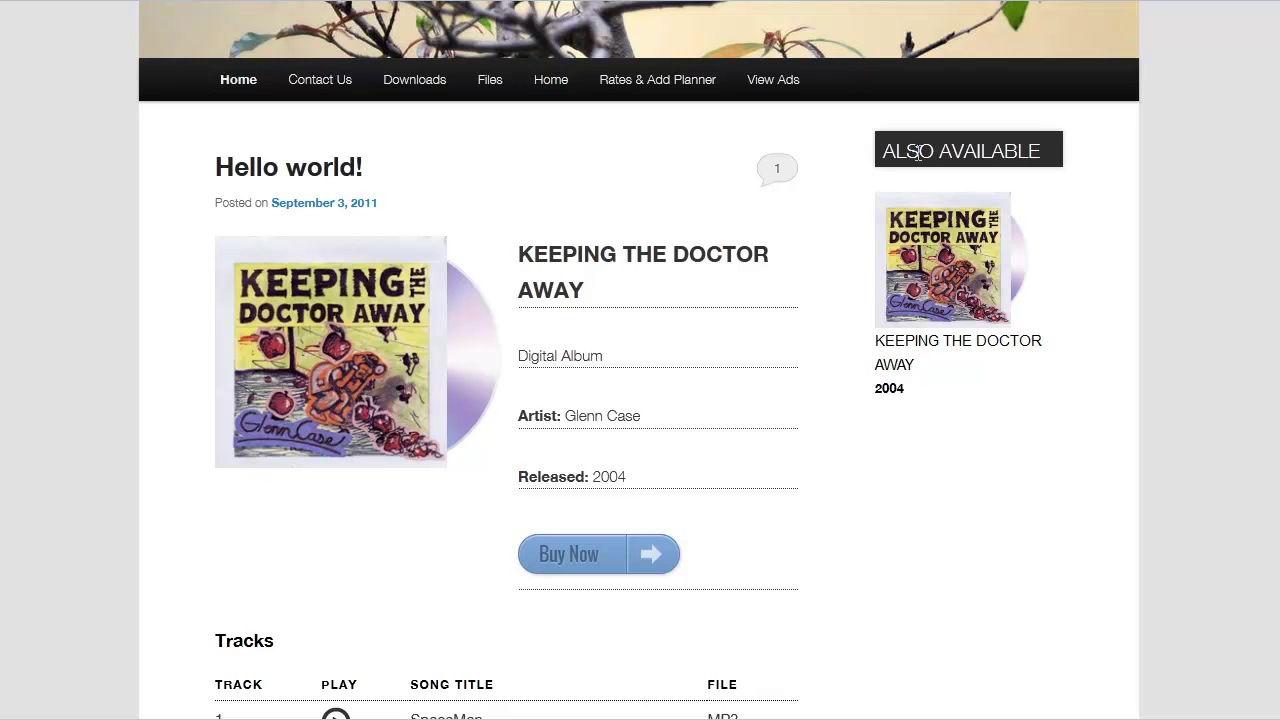
Scroll the post's Tracks list, then follow Album Options' colour picker link
scroll(766, 340, down, 3)
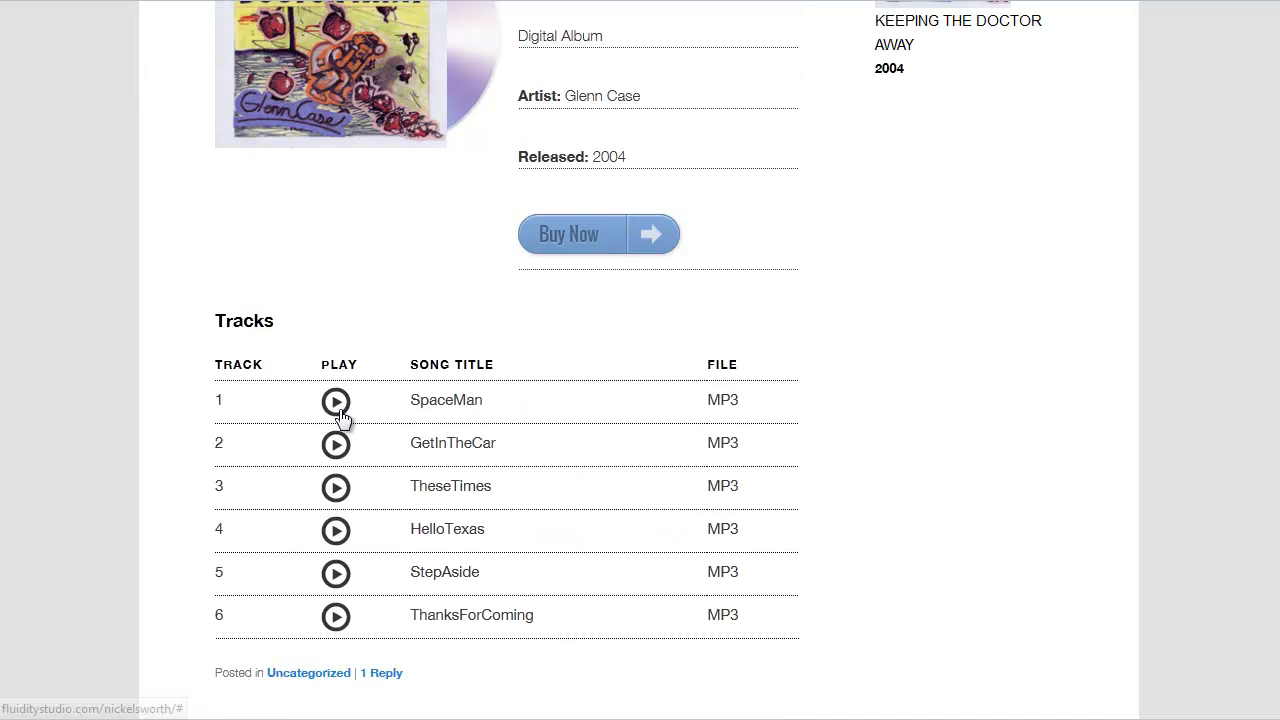
scroll(502, 420, up, 4)
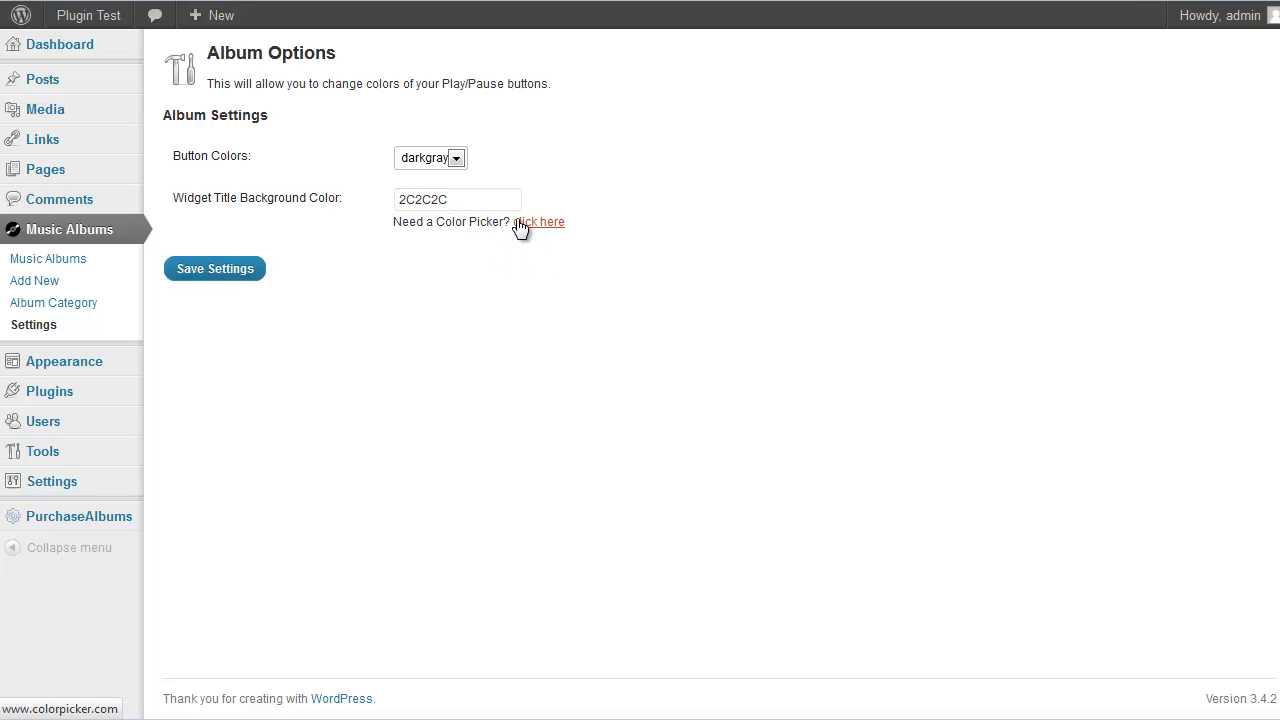
click(522, 224)
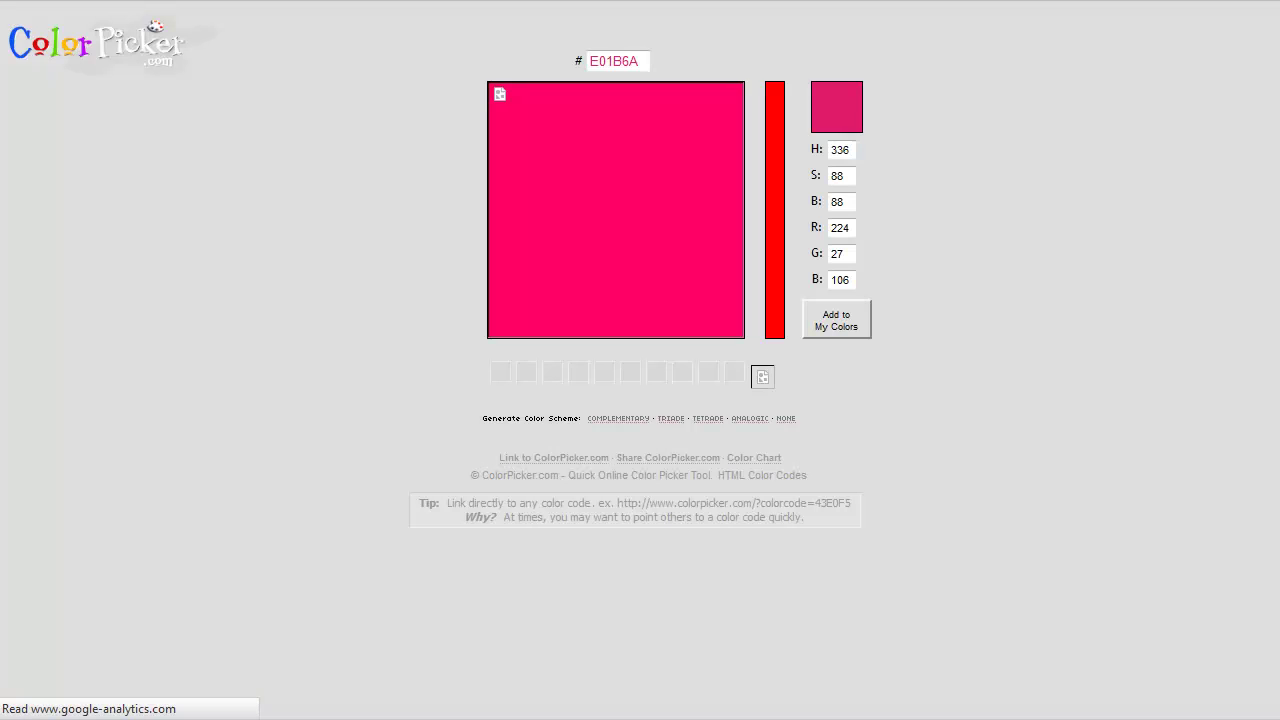
Pick the green shade 138F65 on ColorPicker.com, select its hex code, and return to WordPress
click(566, 279)
click(557, 206)
click(775, 226)
click(709, 194)
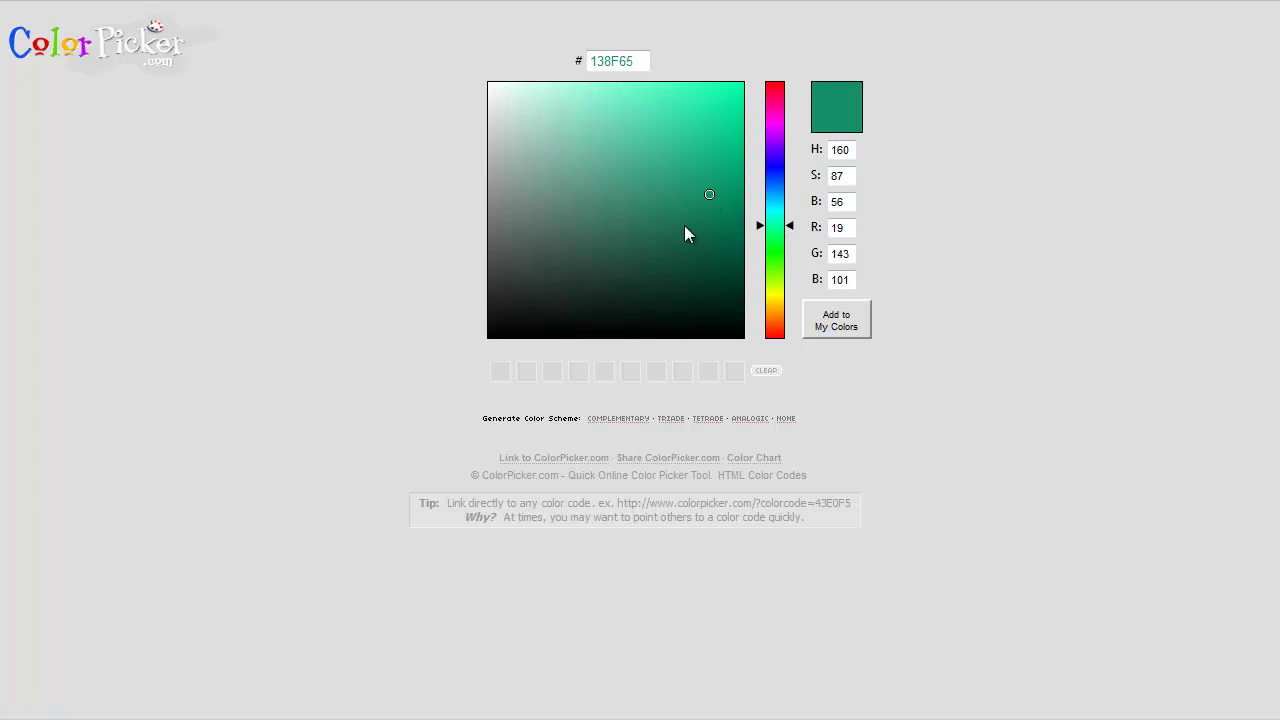
double_click(603, 61)
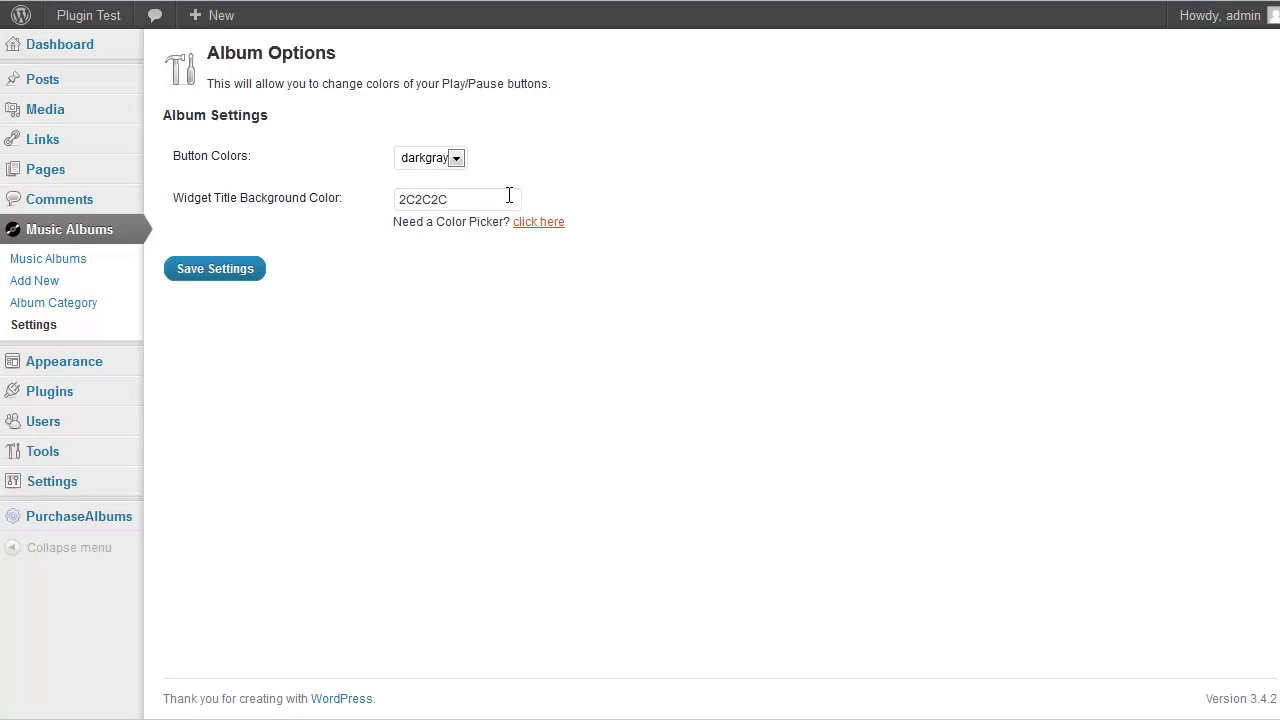
click(454, 200)
Save Album Options with darkgray buttons and the 2C2C2C widget title background
click(238, 272)
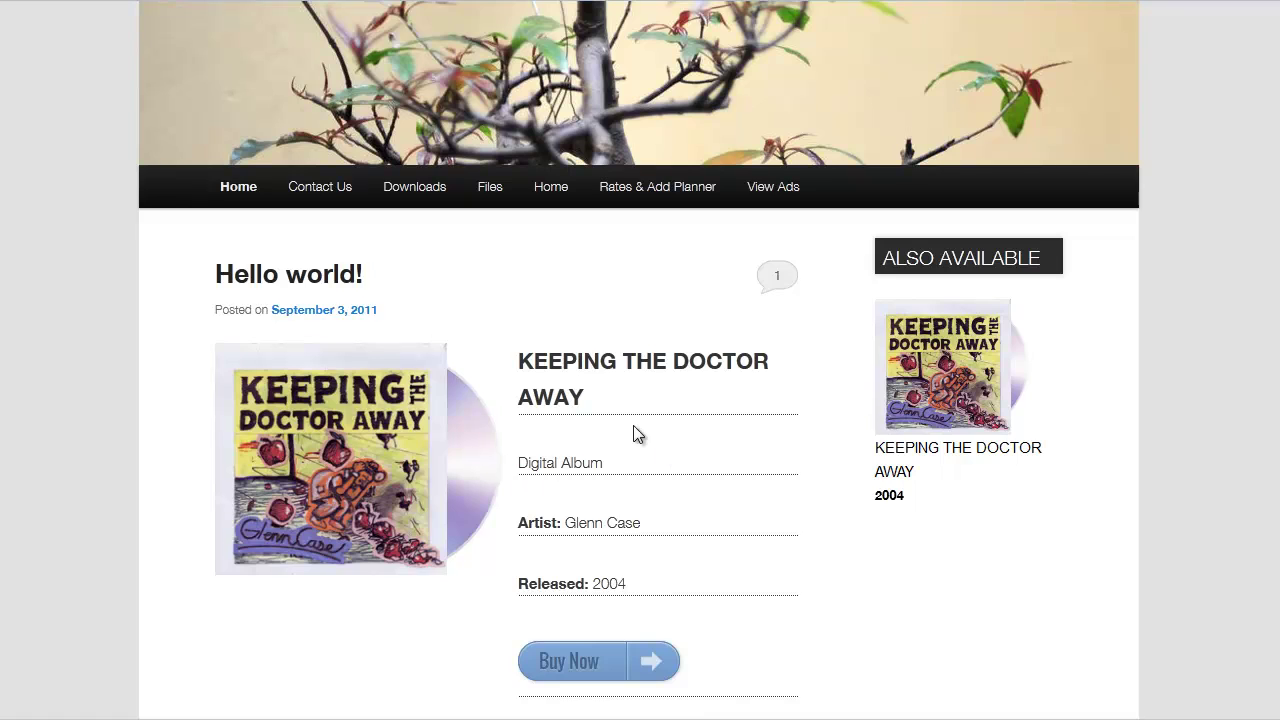
scroll(633, 433, down, 1)
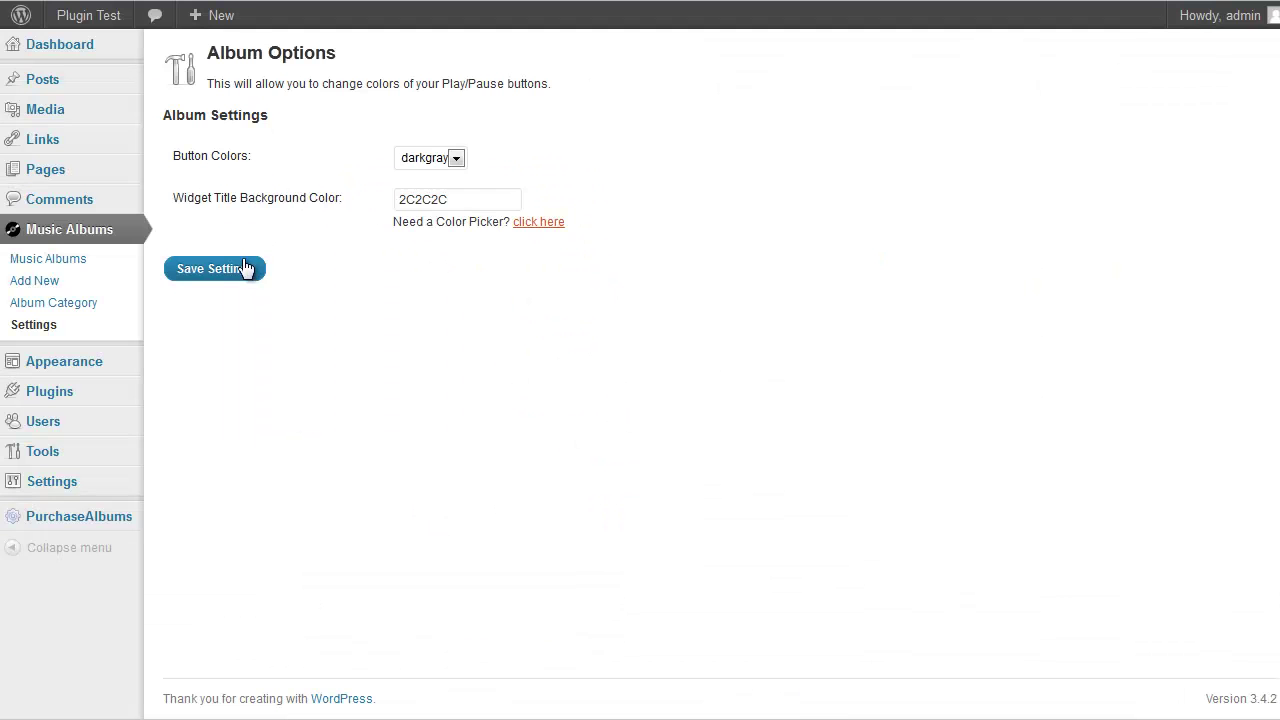
click(250, 272)
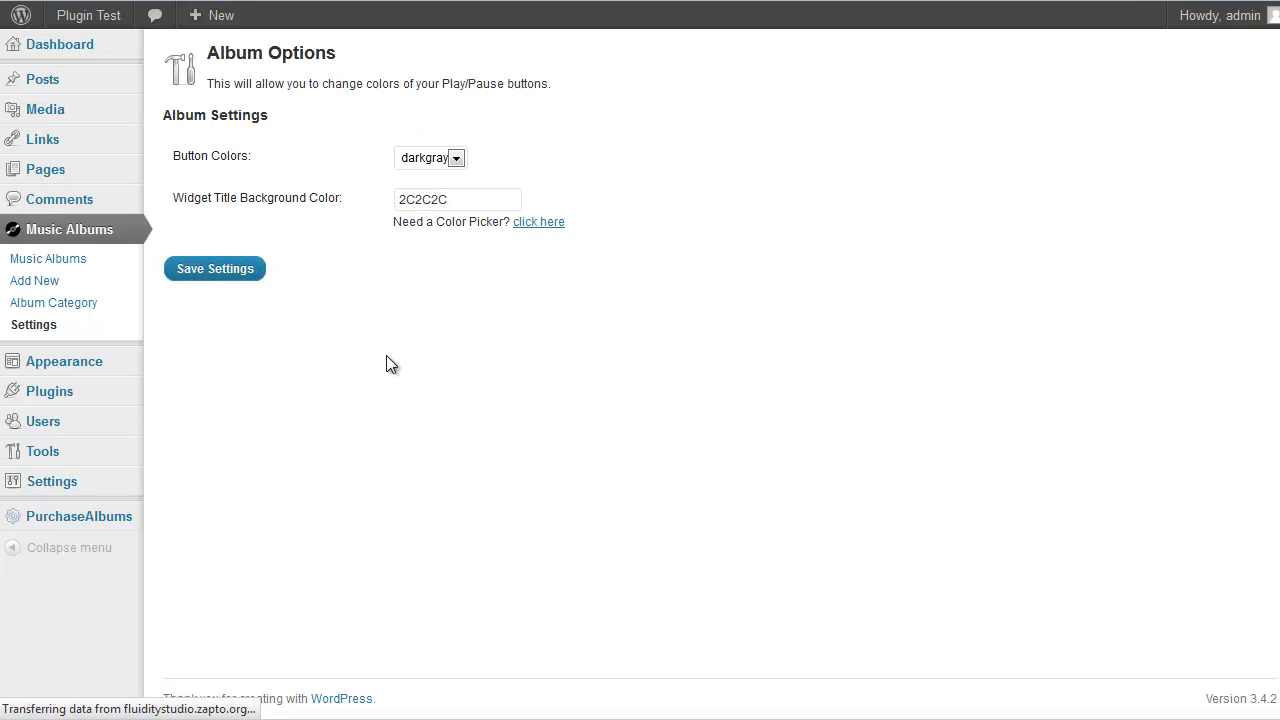
Add a new music album and enter 'Anomalous' as its title
click(100, 262)
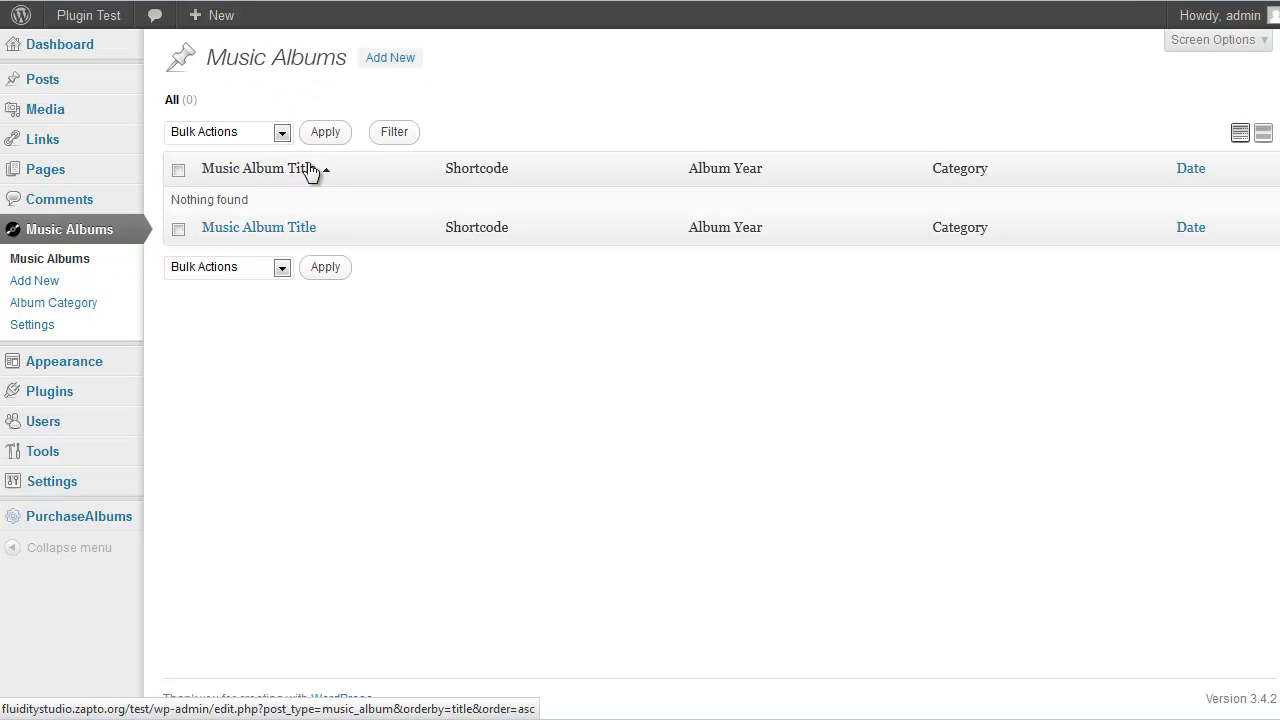
click(392, 58)
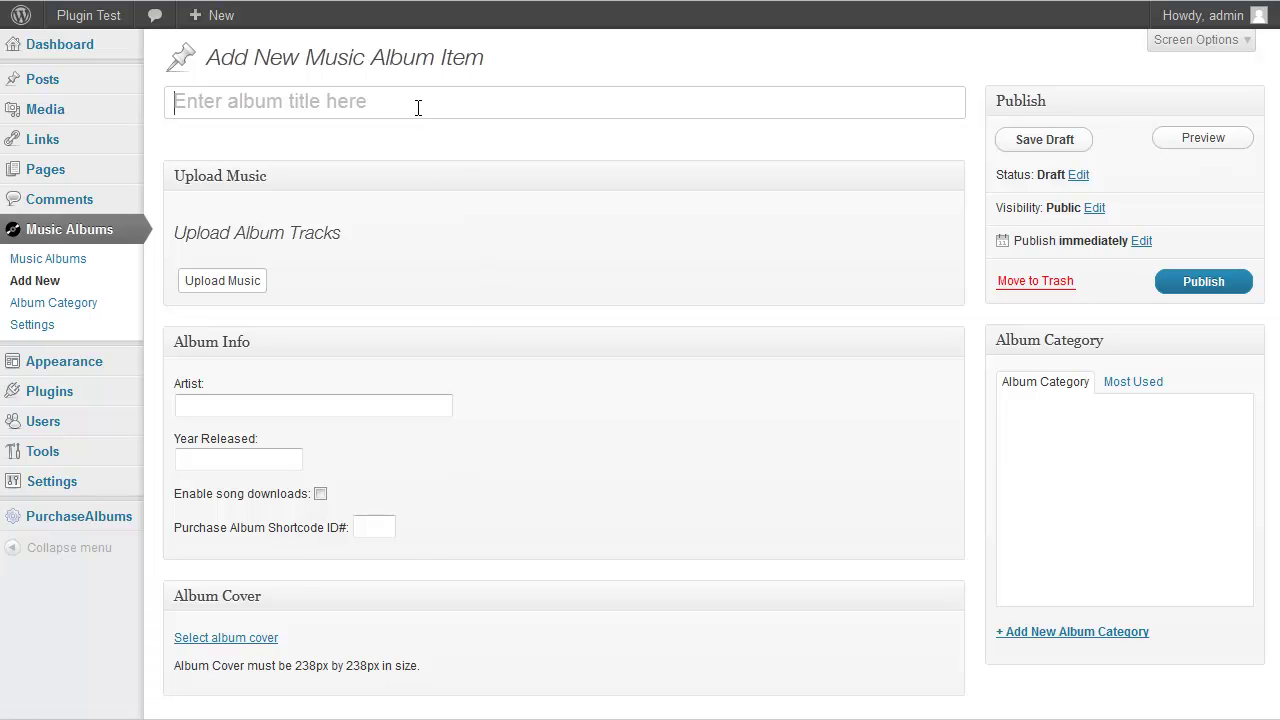
key(shift)
text(Anomalous)
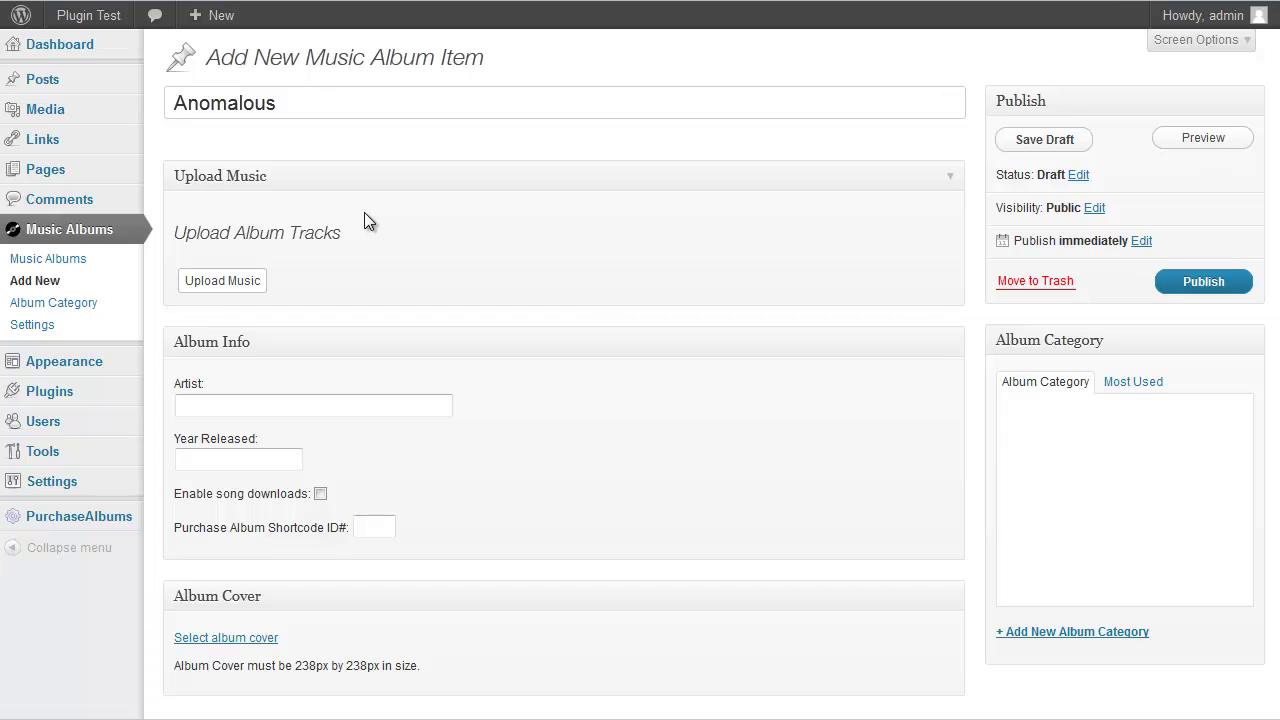
Upload the album's 12 mp3 tracks in the Upload Music dialog and save them
click(222, 281)
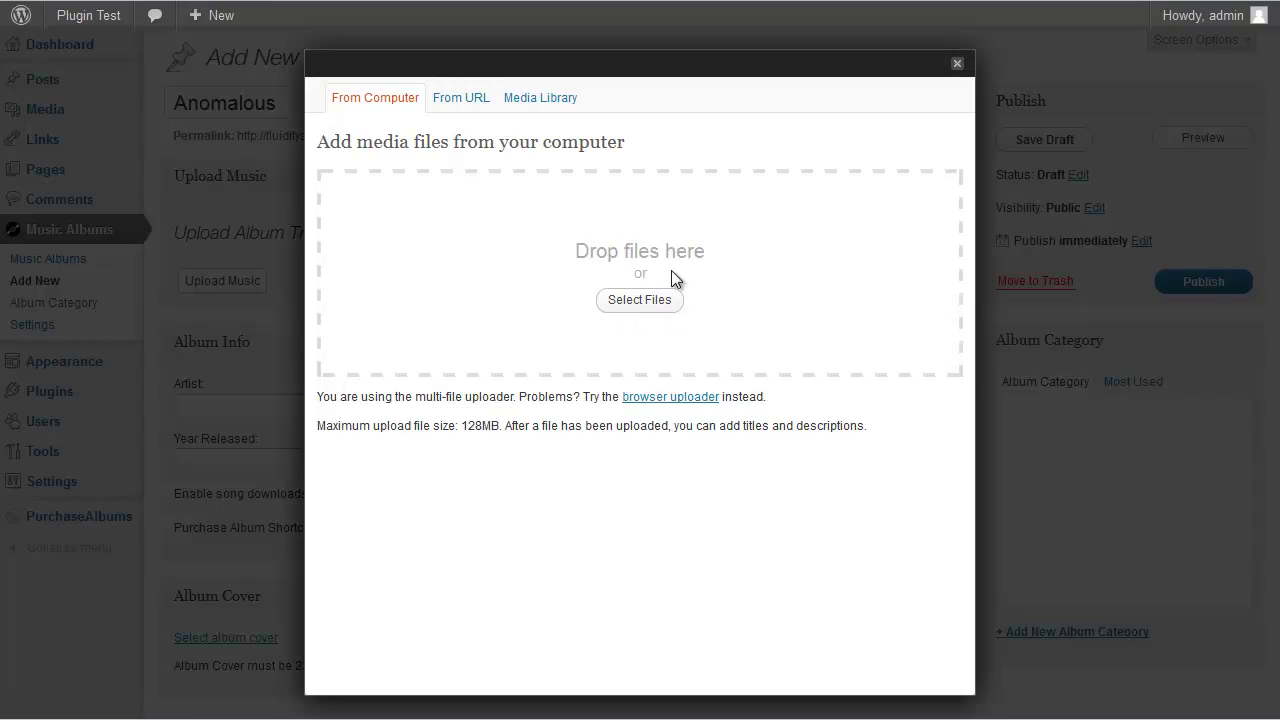
click(643, 305)
drag(463, 236, 484, 263)
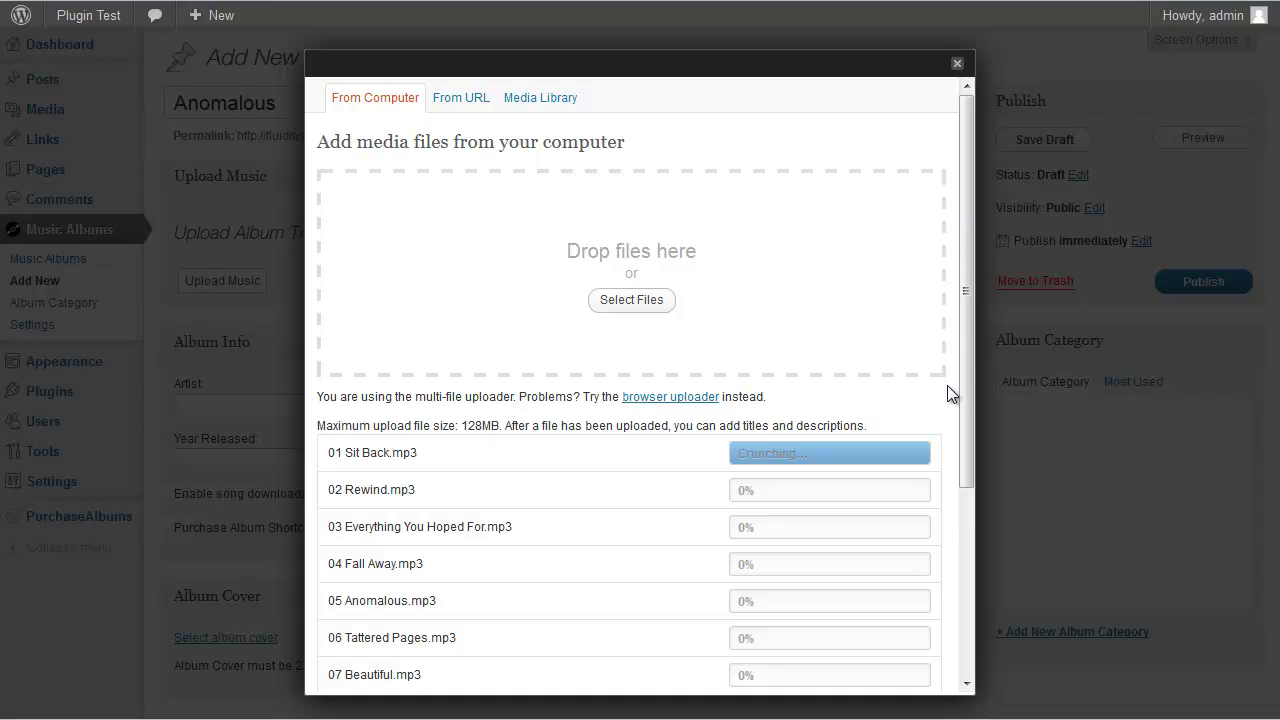
scroll(951, 400, down, 3)
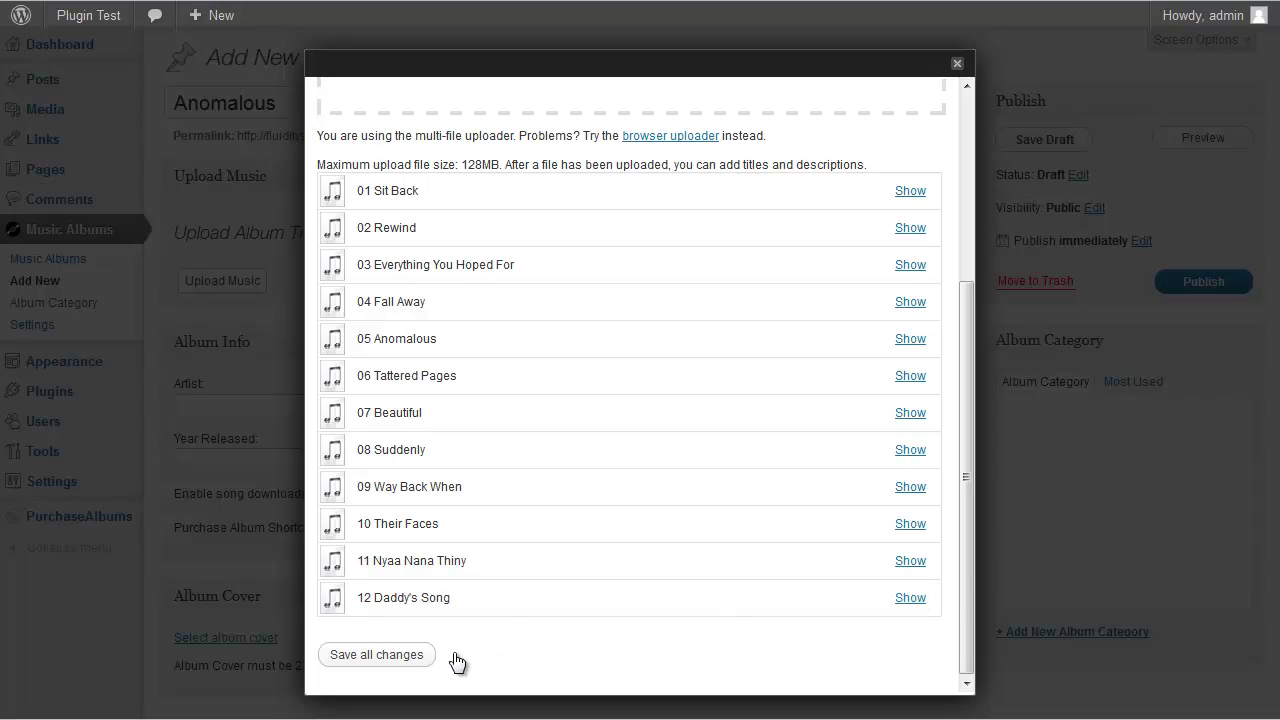
click(402, 660)
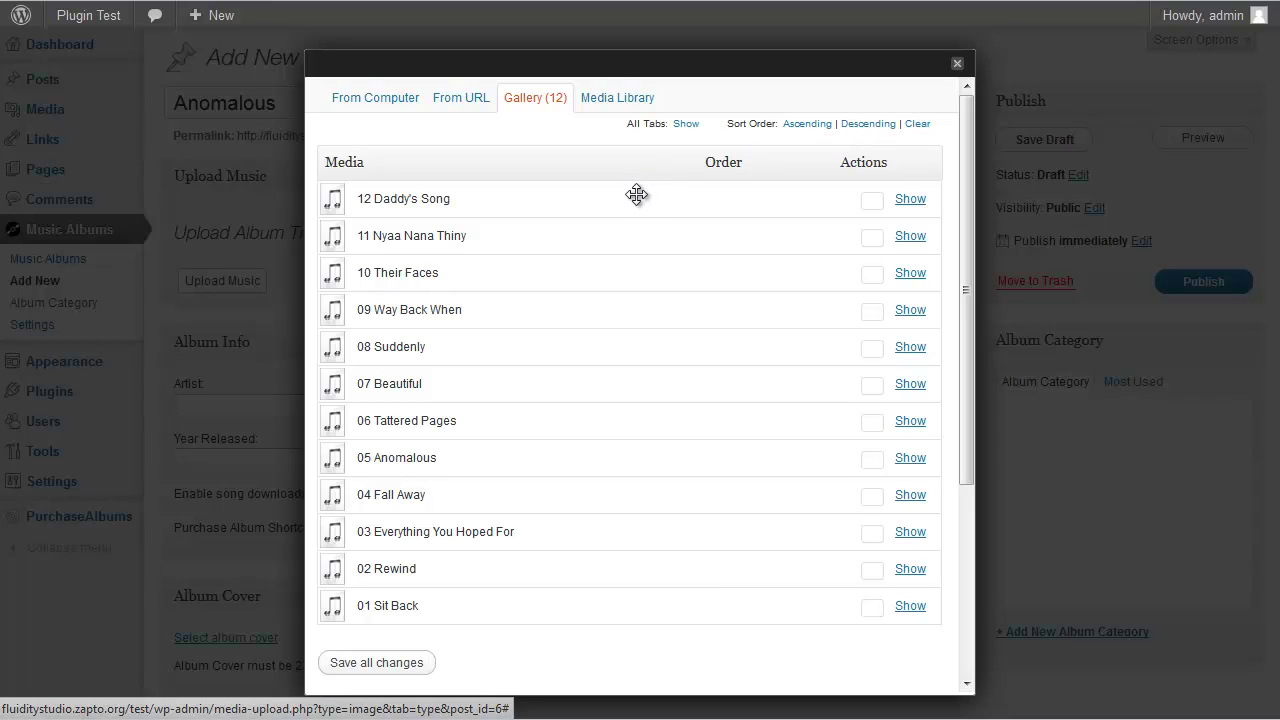
Number the tracks in descending order and remove the '01' prefix from Sit Back
click(868, 128)
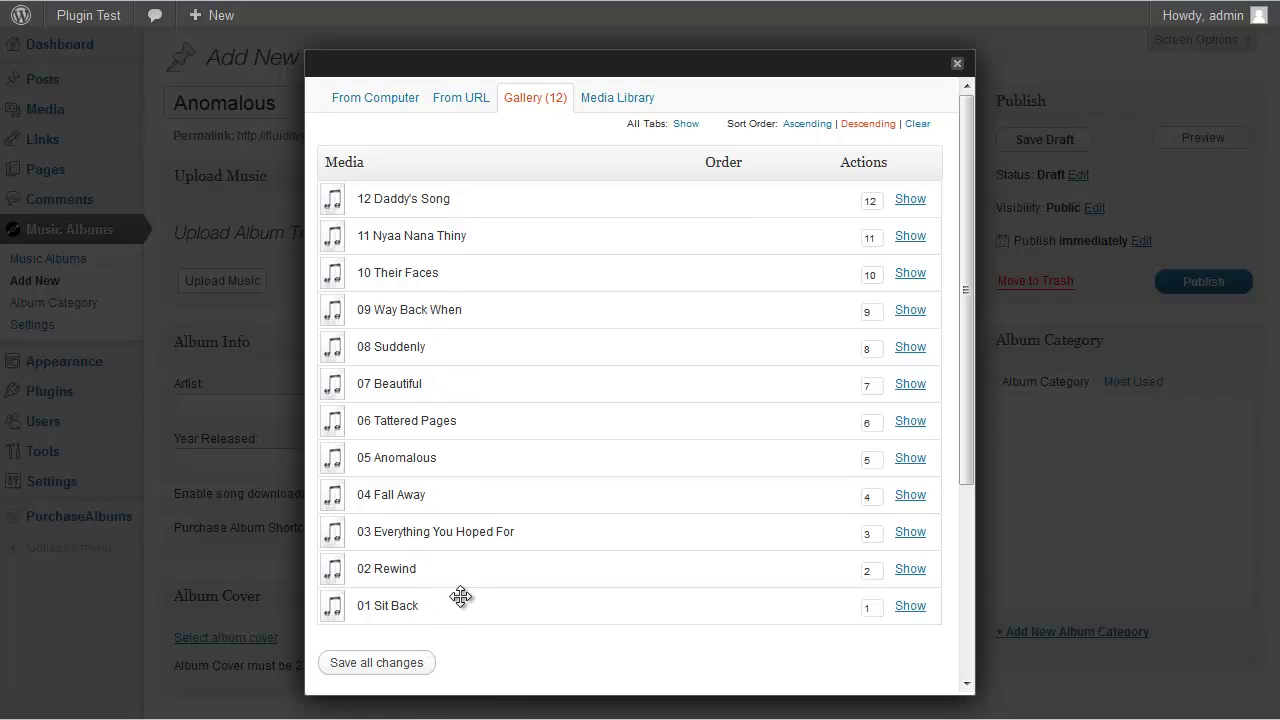
drag(552, 599, 540, 603)
click(905, 605)
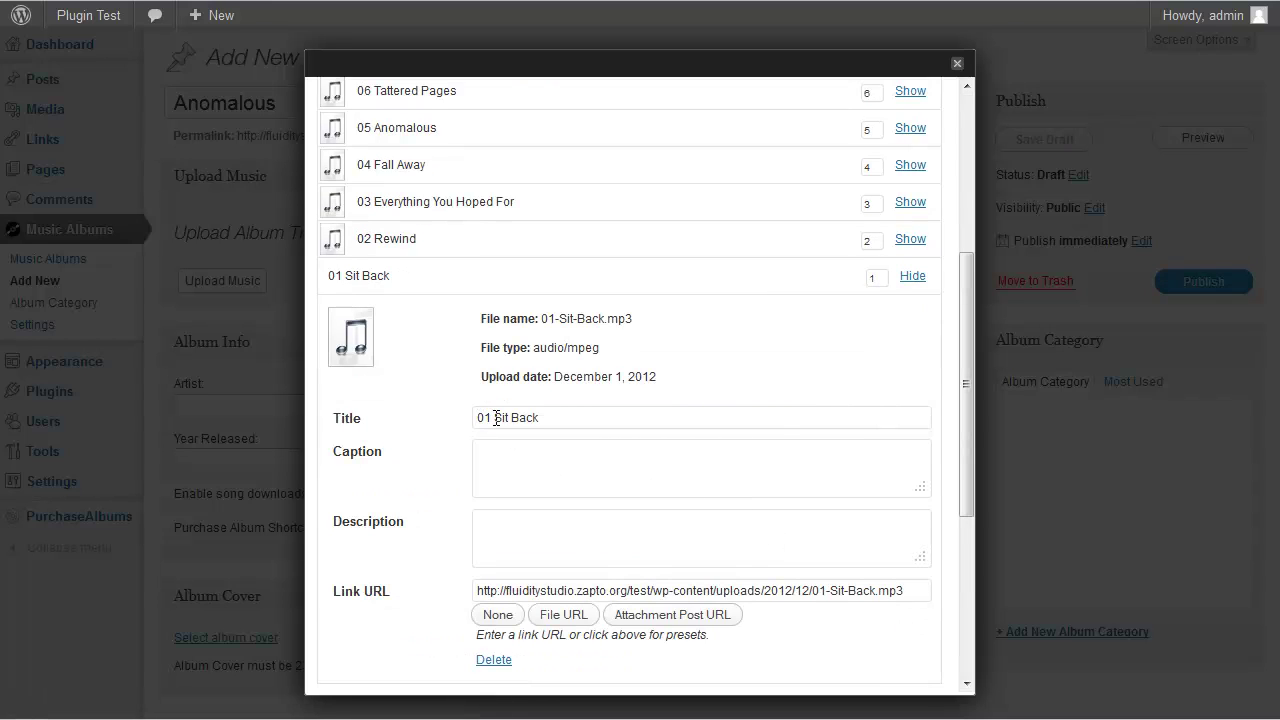
click(497, 418)
drag(497, 418, 460, 419)
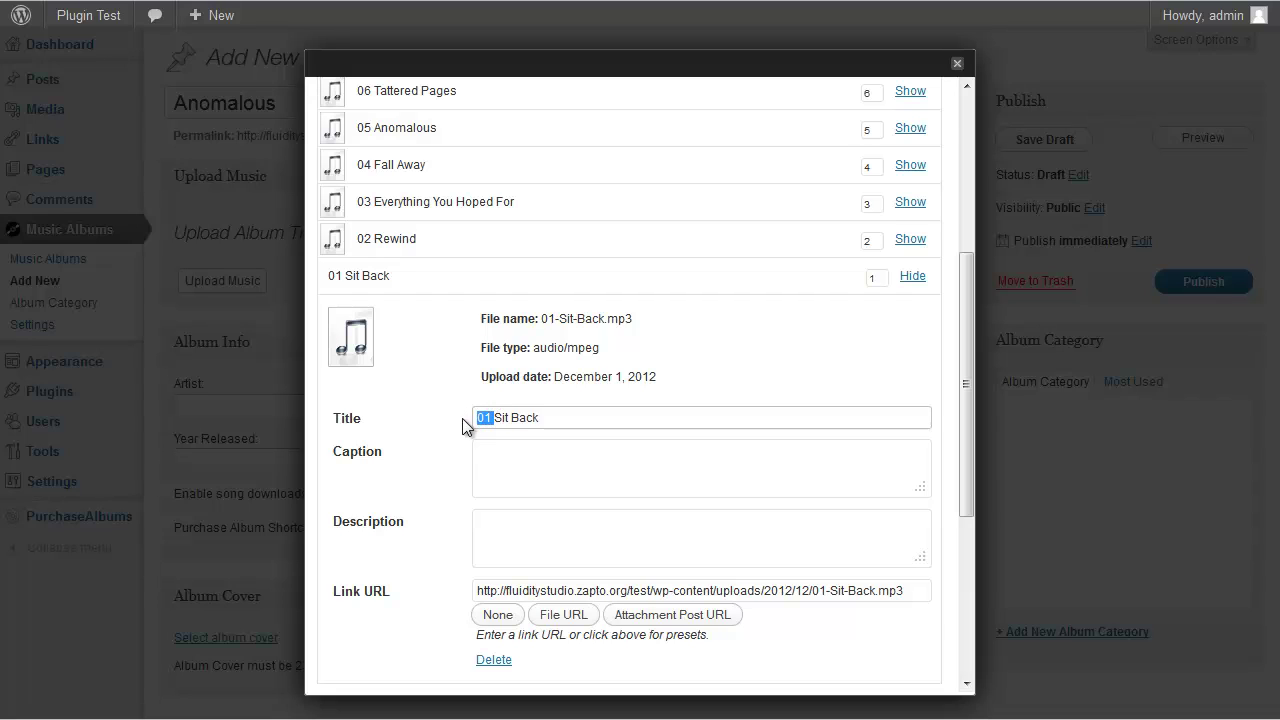
key(BackSpace)
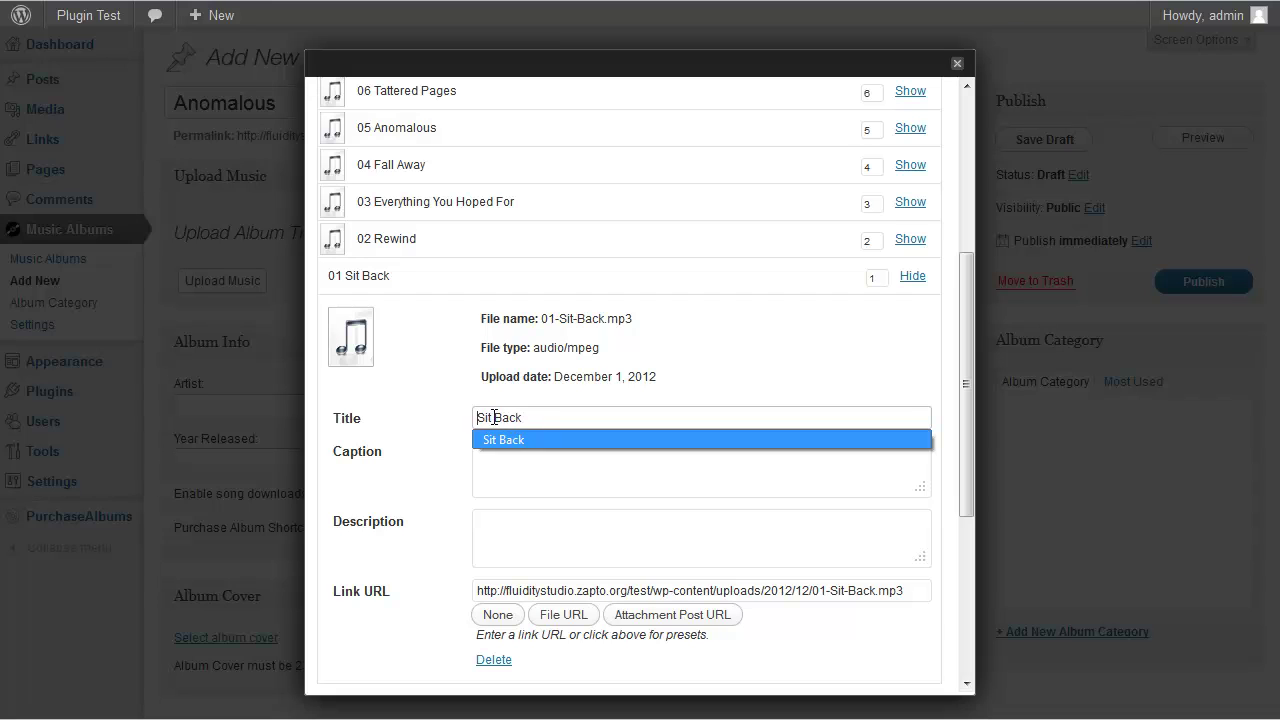
click(911, 277)
Remove the '02' and '12' prefixes from Rewind and Daddy's Song, then save all changes
click(910, 300)
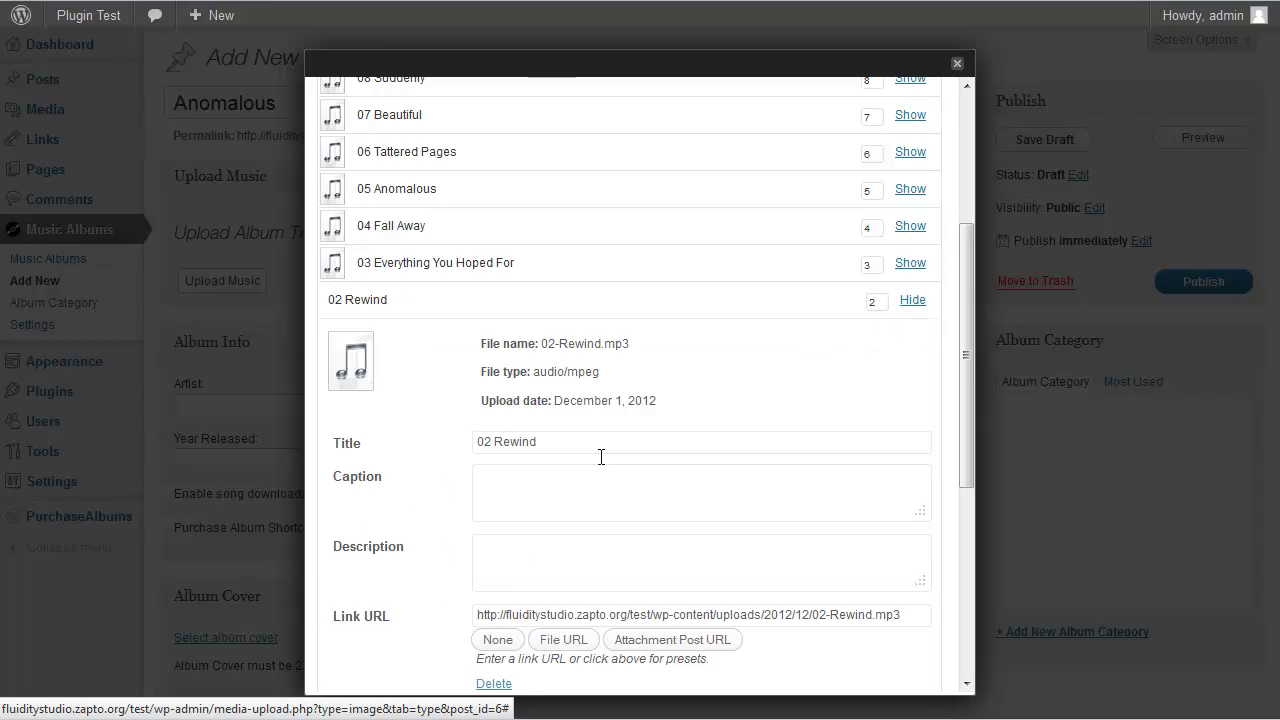
drag(496, 414, 434, 418)
key(BackSpace)
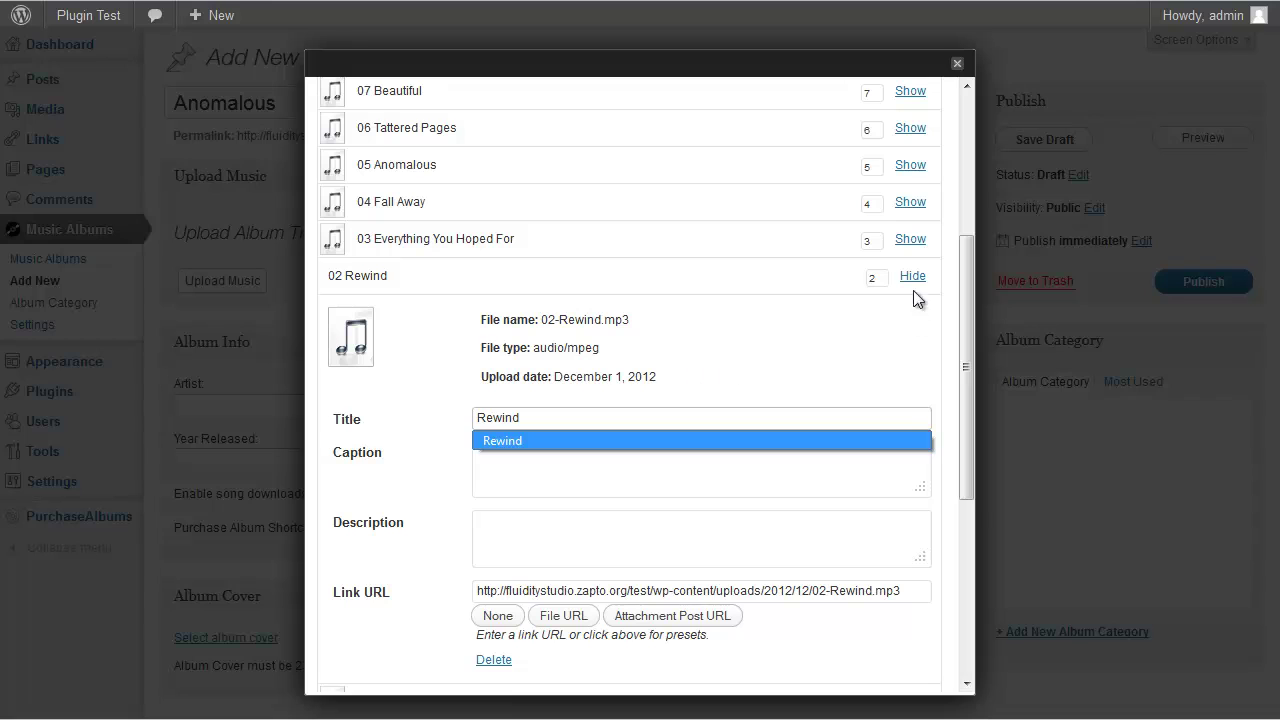
click(911, 277)
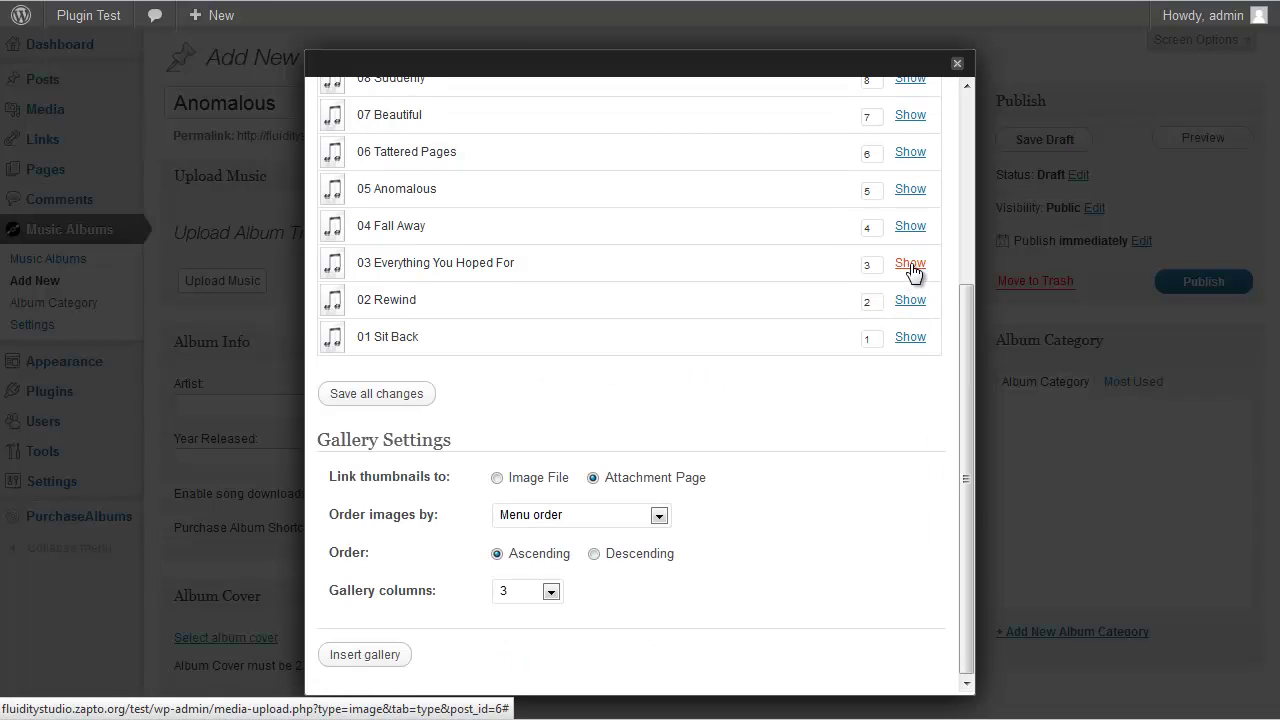
click(912, 266)
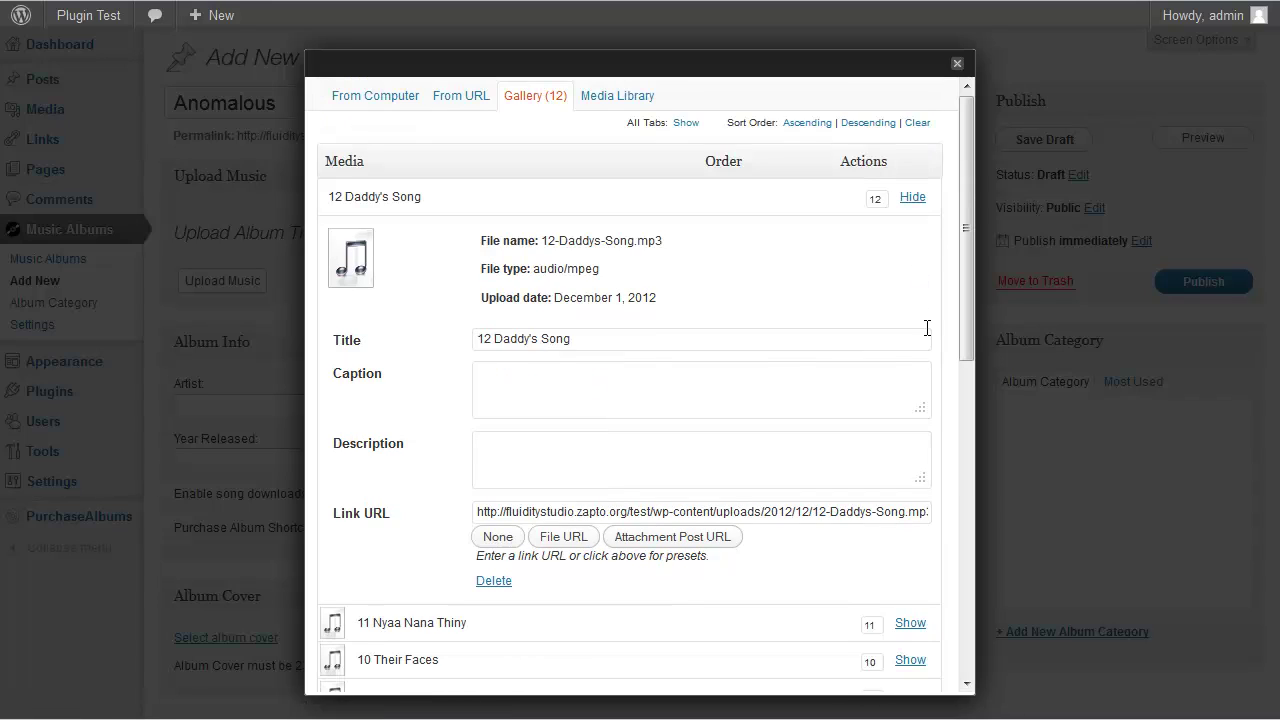
drag(496, 338, 447, 335)
key(BackSpace)
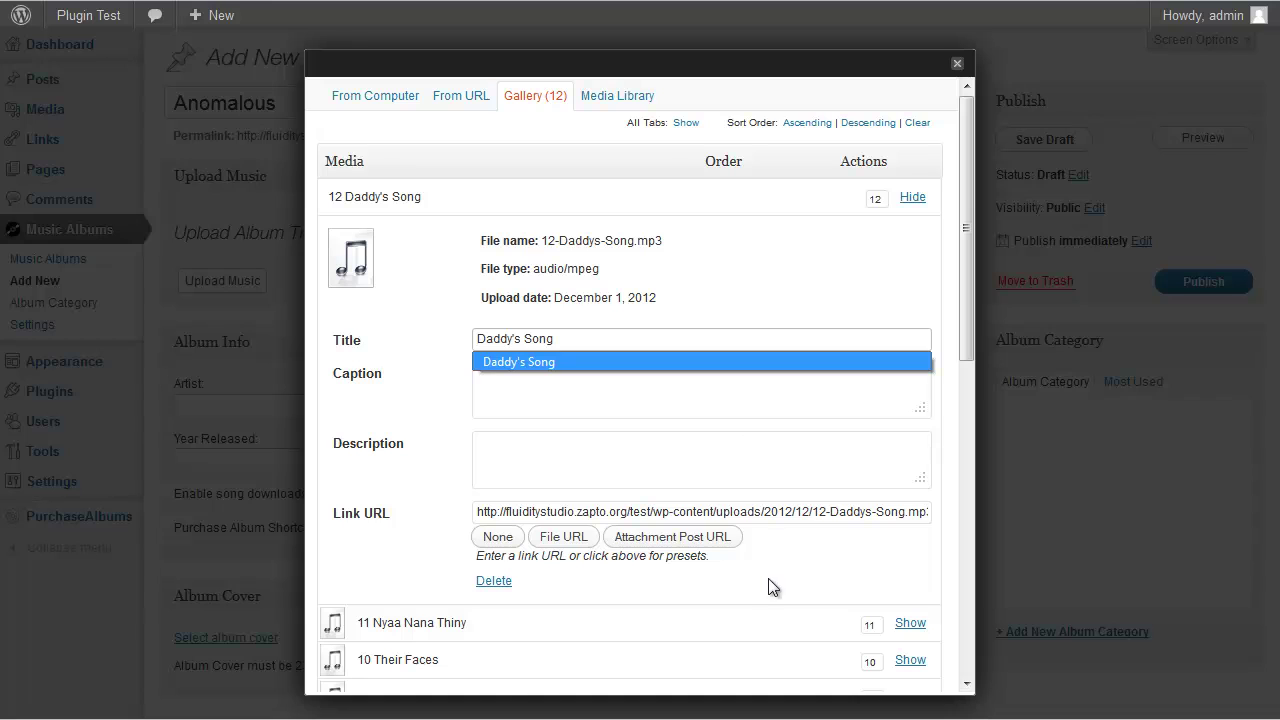
click(912, 197)
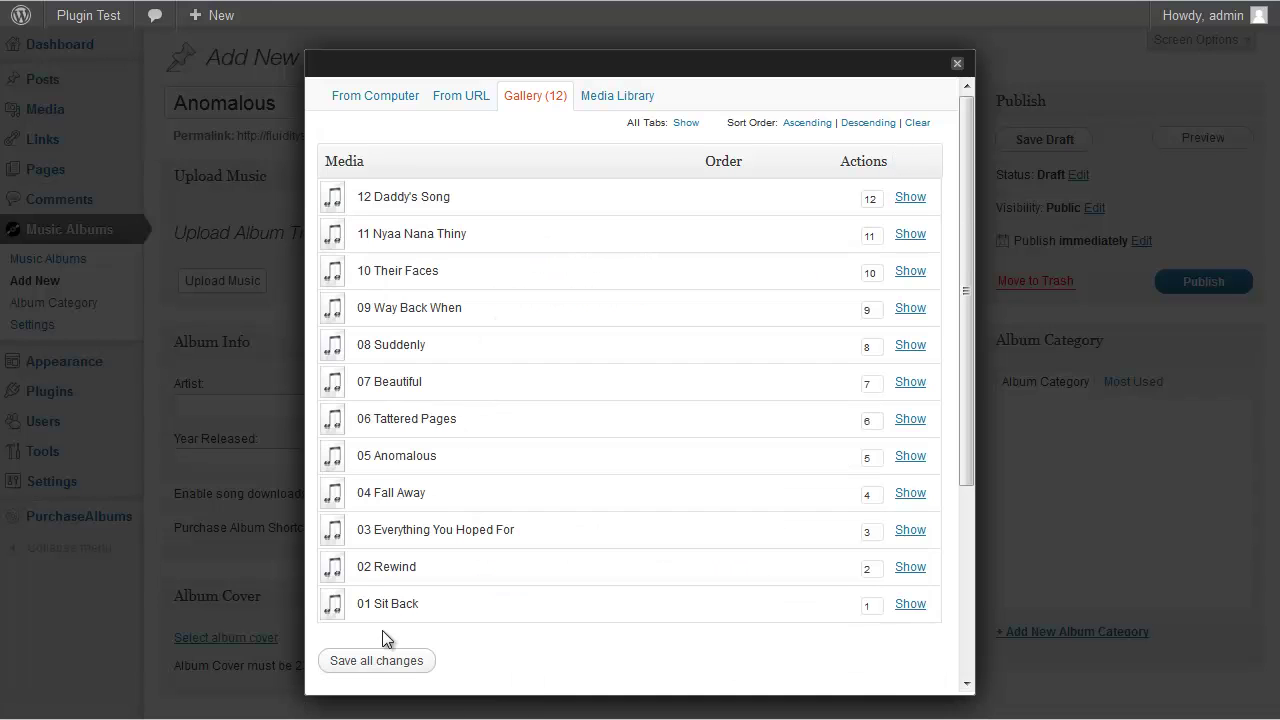
click(386, 662)
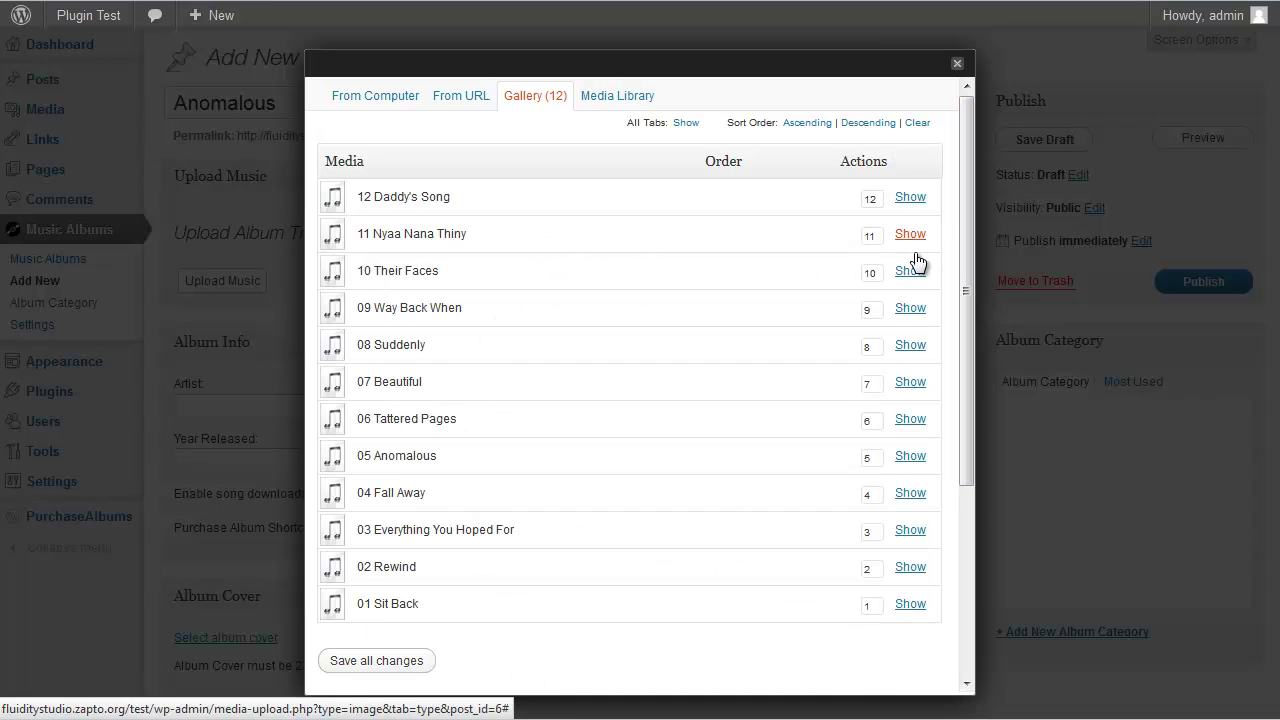
Fill in the album's artist from the suggestion and set Year Released to 2010
click(958, 65)
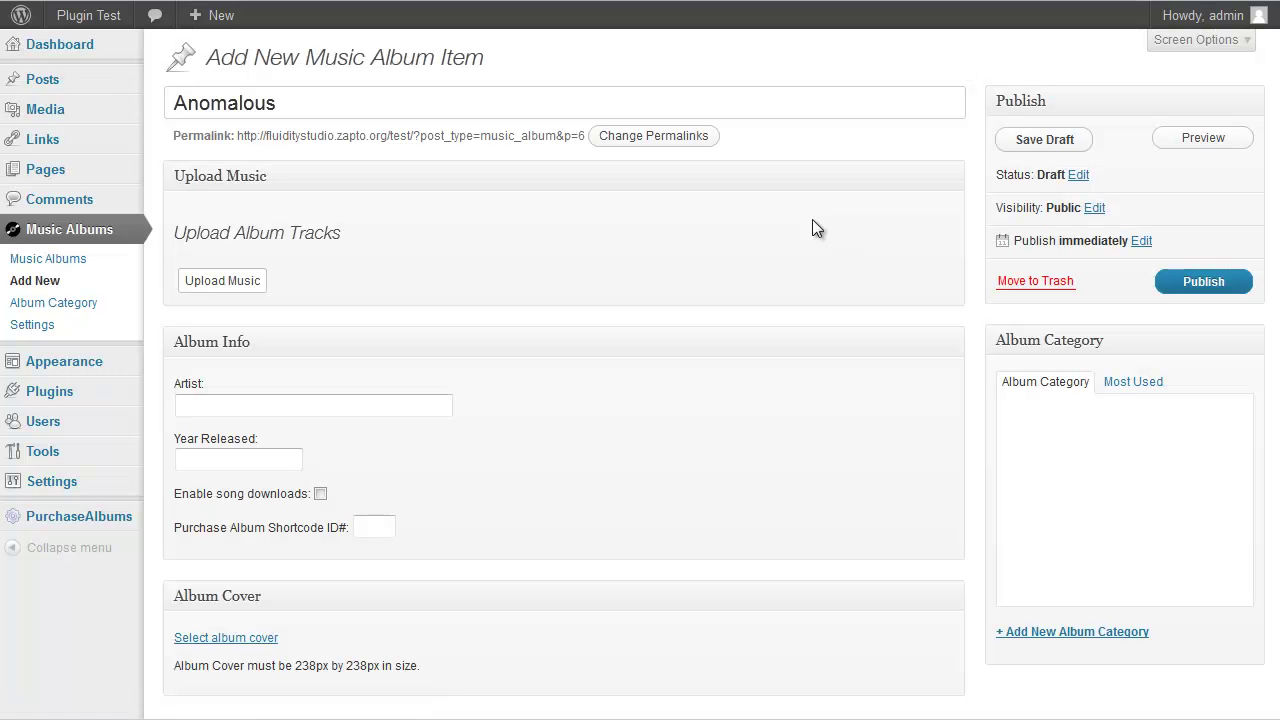
click(394, 413)
text(C)
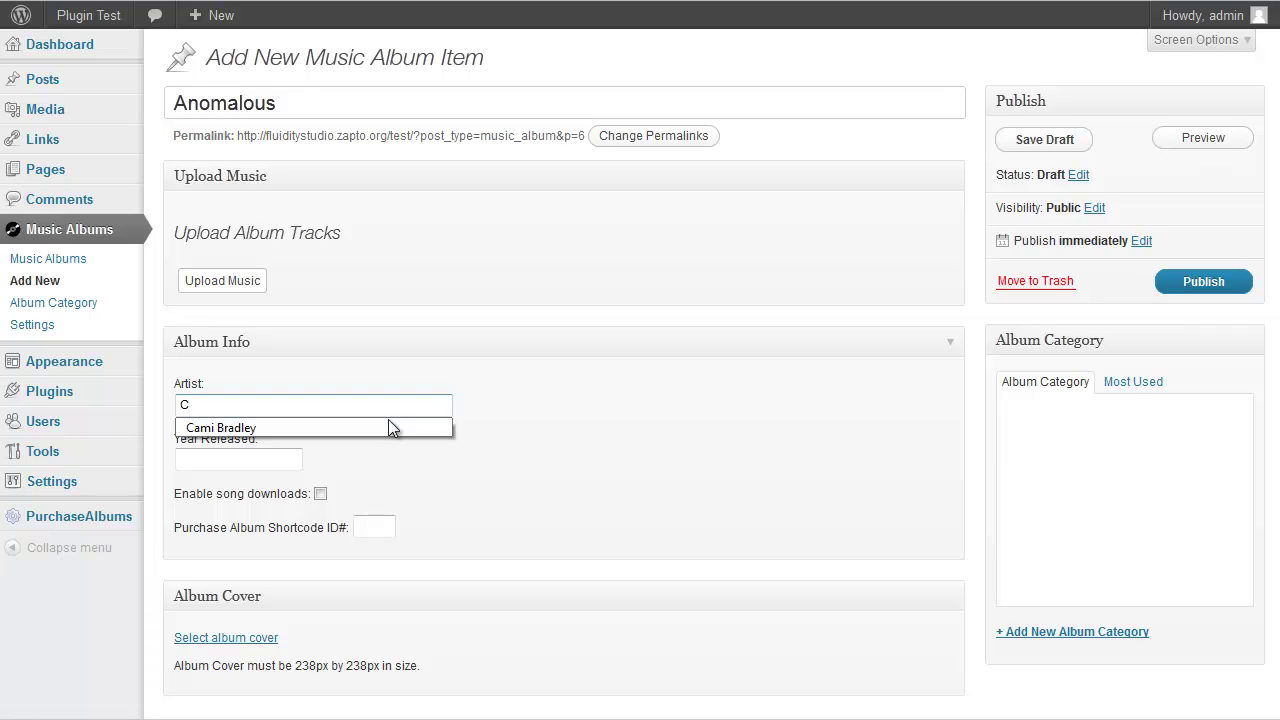
click(390, 427)
click(275, 458)
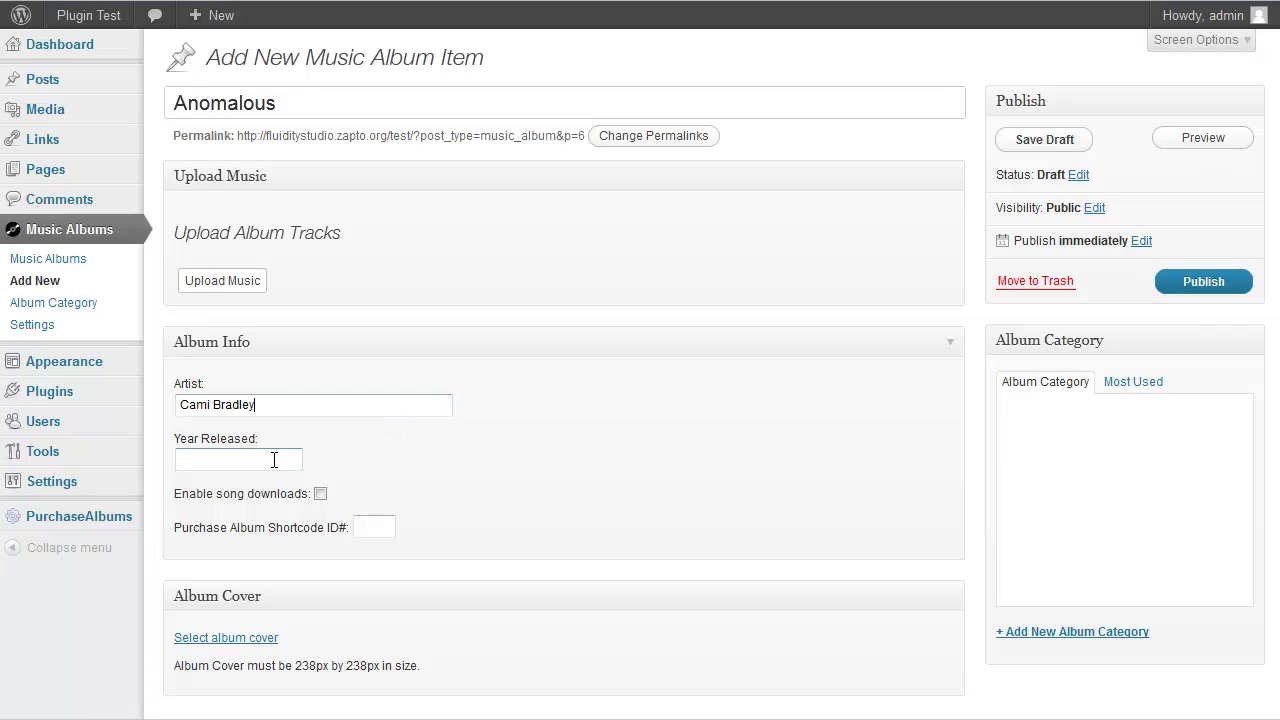
click(267, 478)
Upload Cover.jpg and set it as the Anomalous album cover
scroll(463, 455, down, 2)
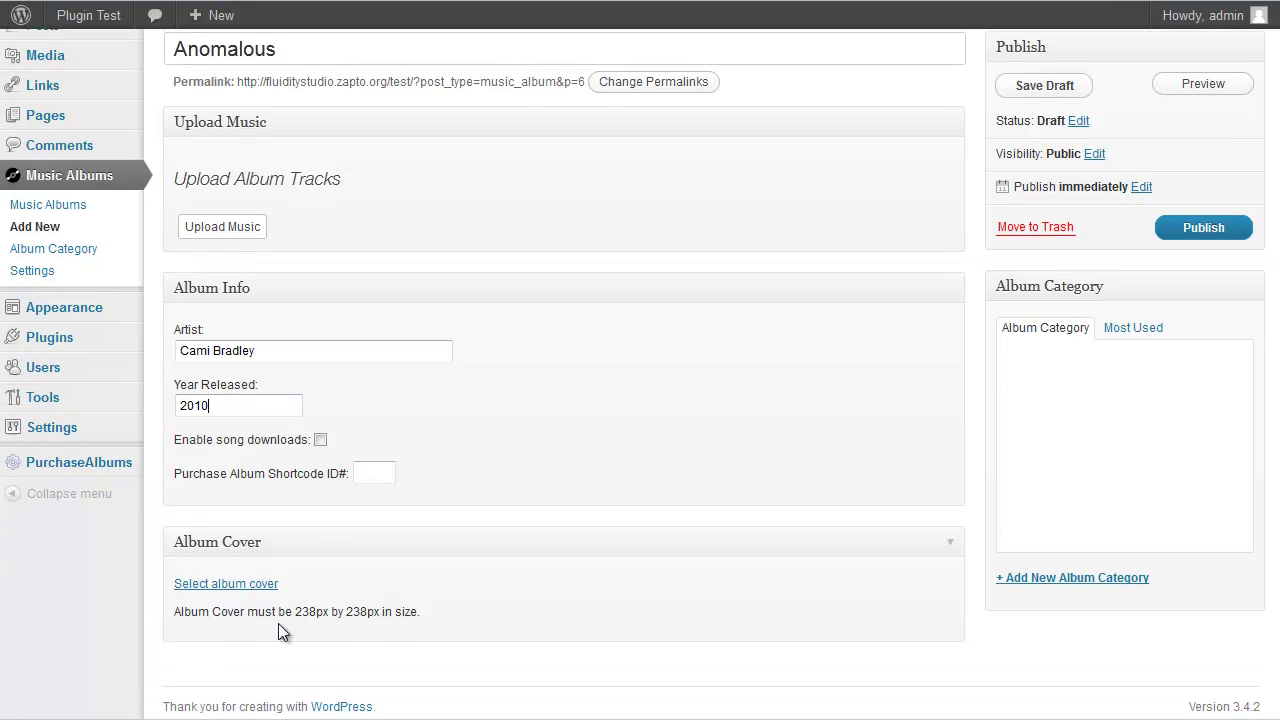
click(240, 576)
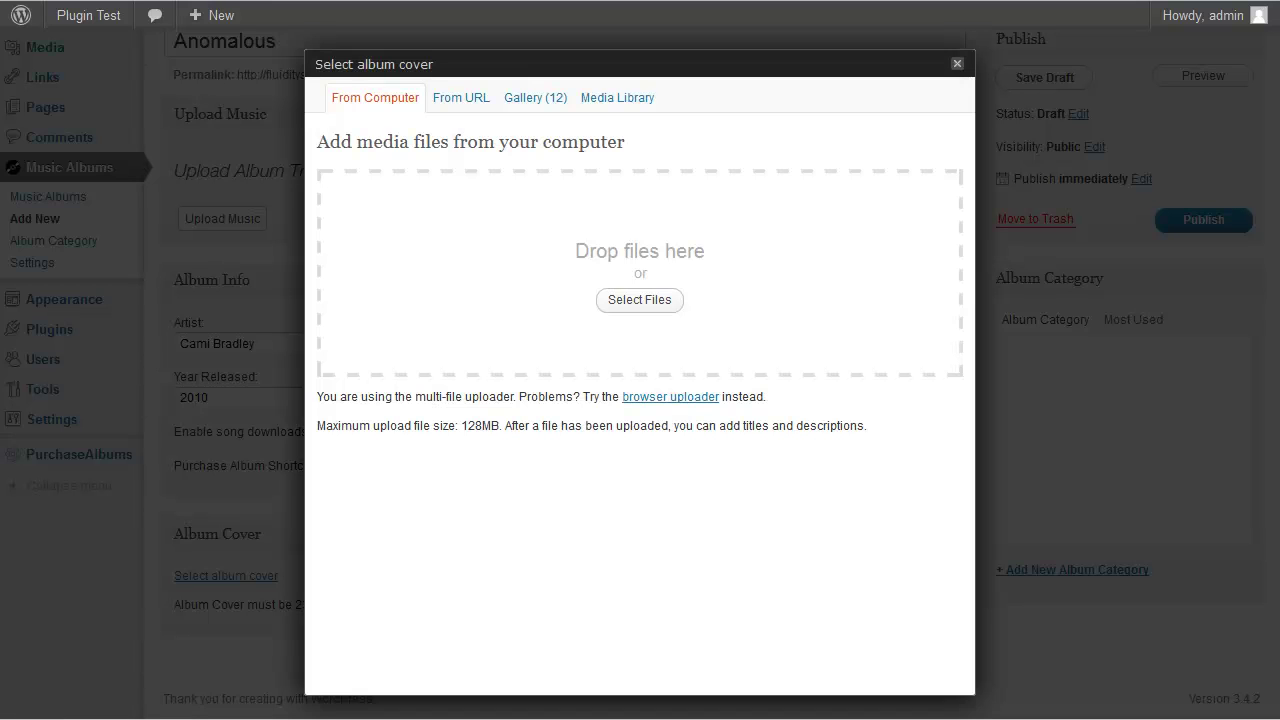
drag(772, 236, 681, 286)
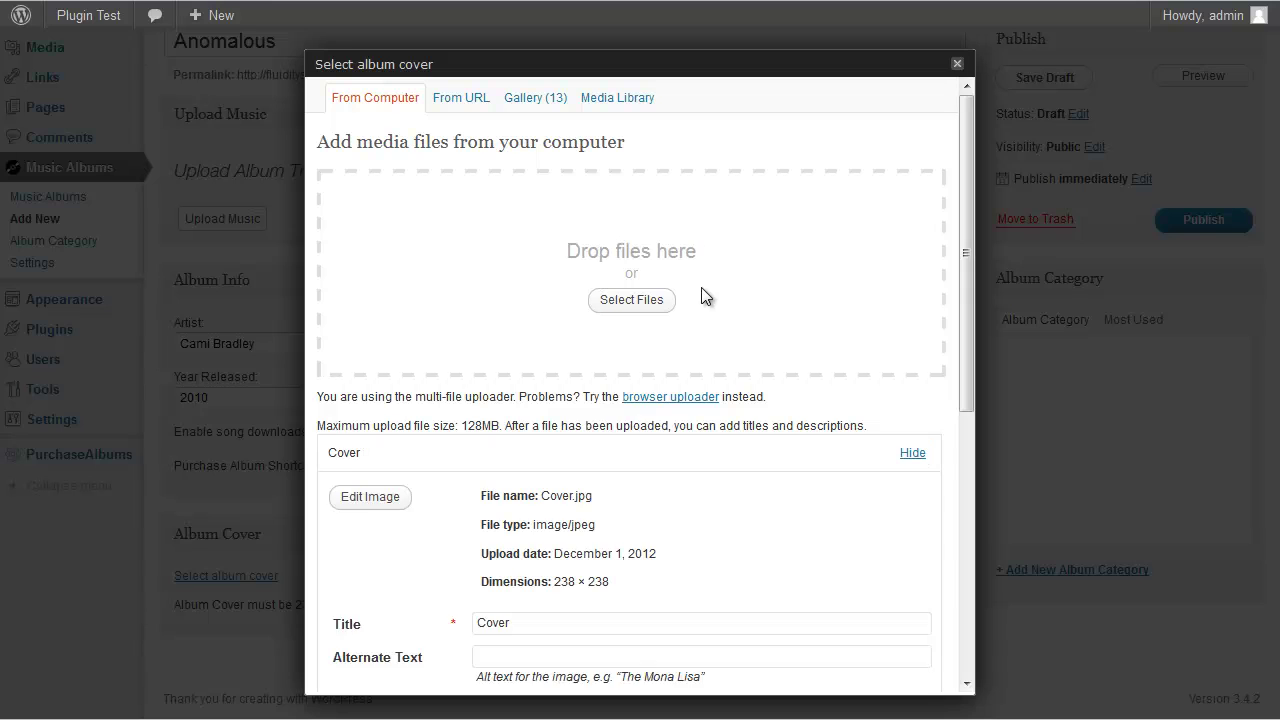
scroll(940, 480, down, 3)
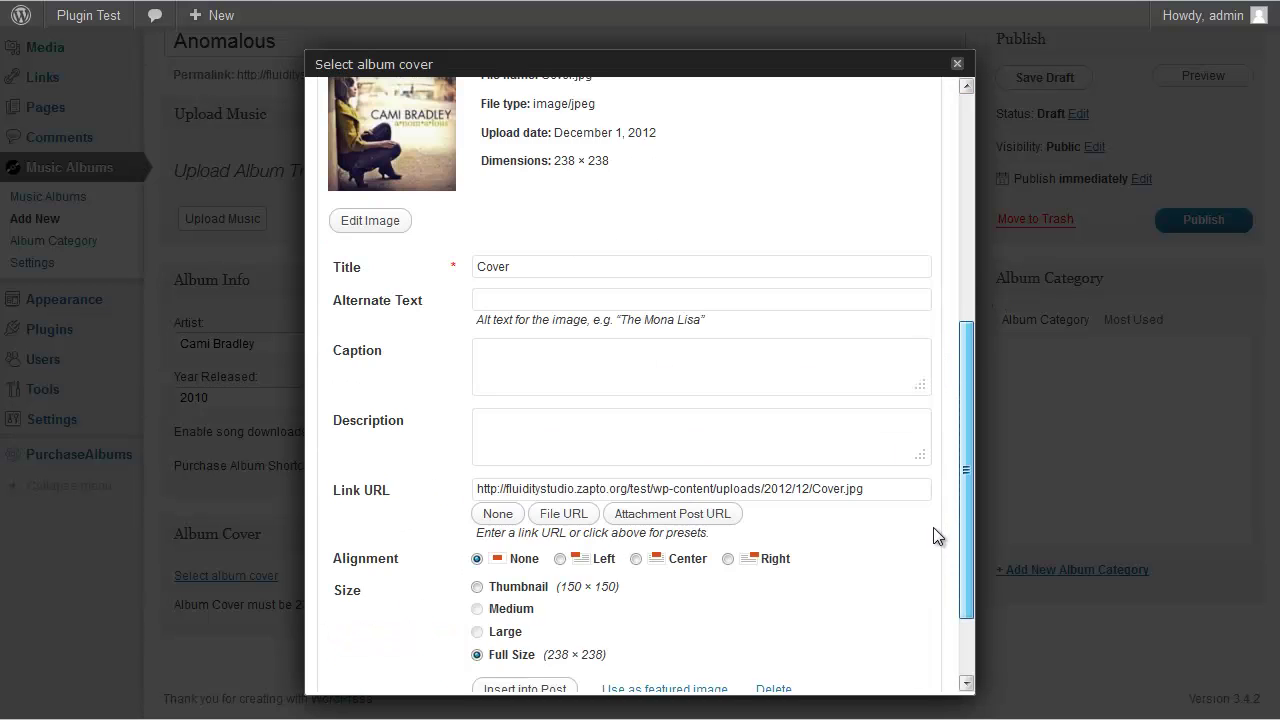
scroll(935, 555, down, 1)
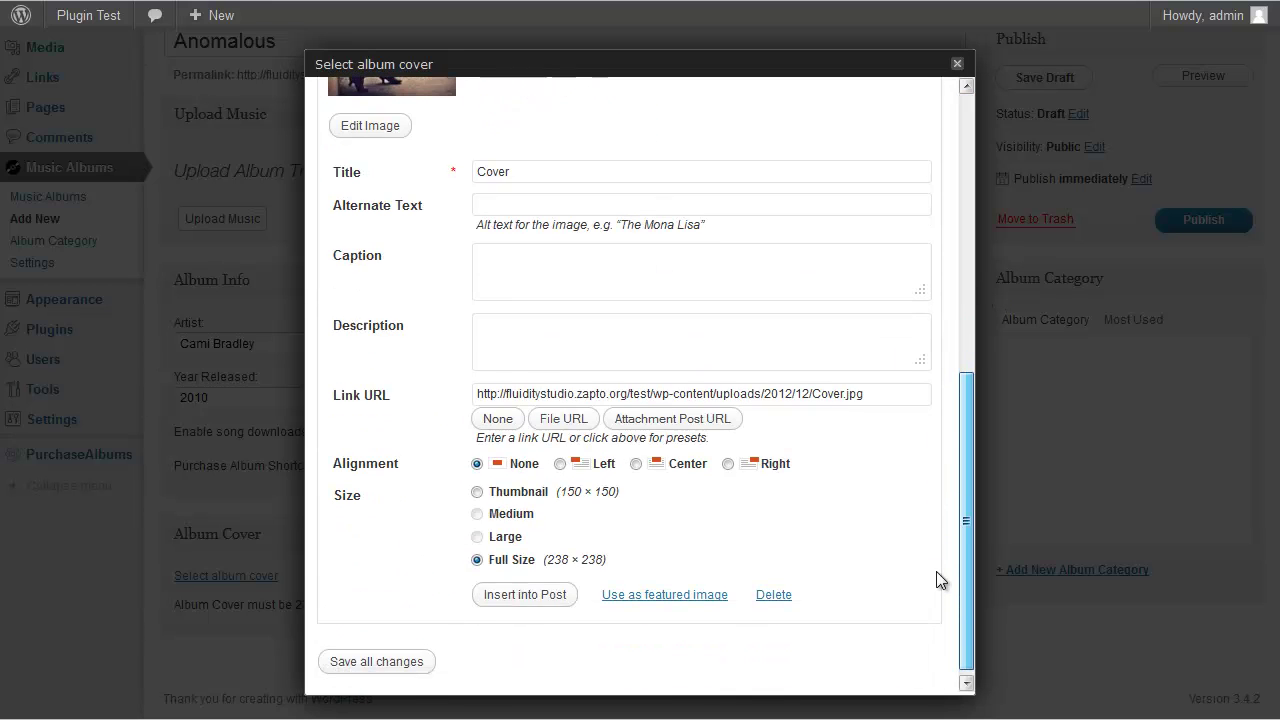
click(653, 590)
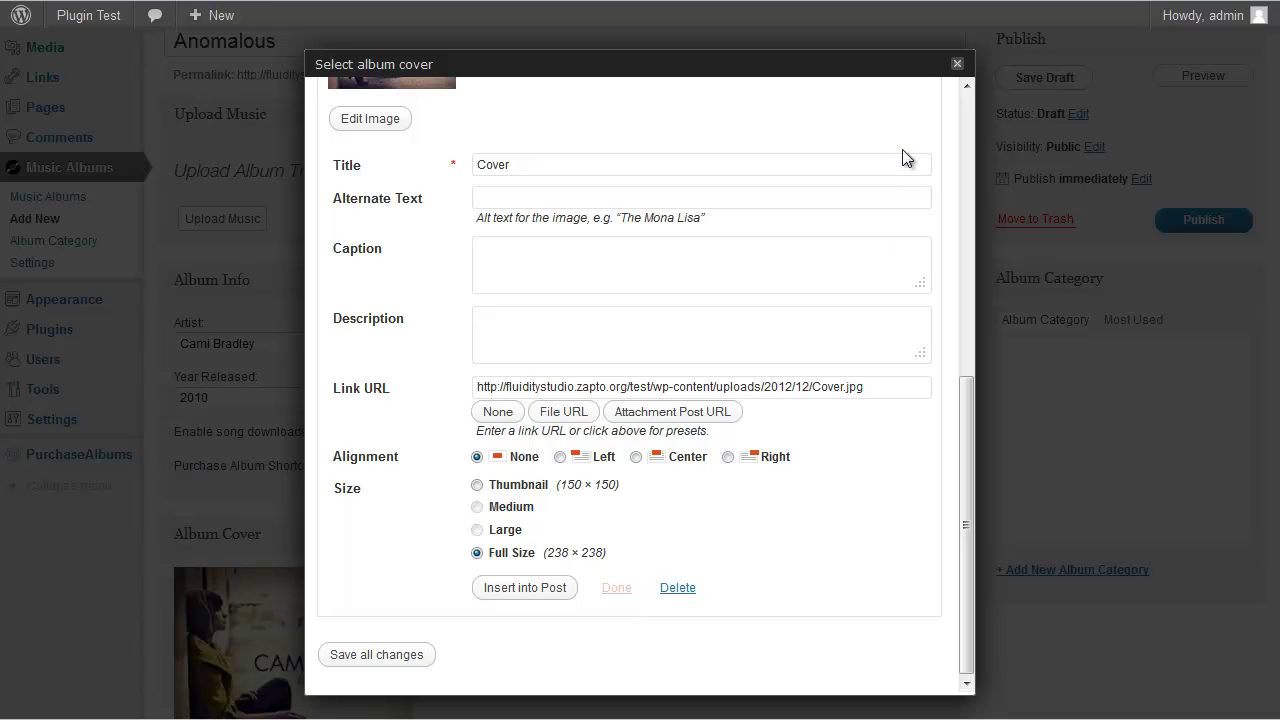
key(Escape)
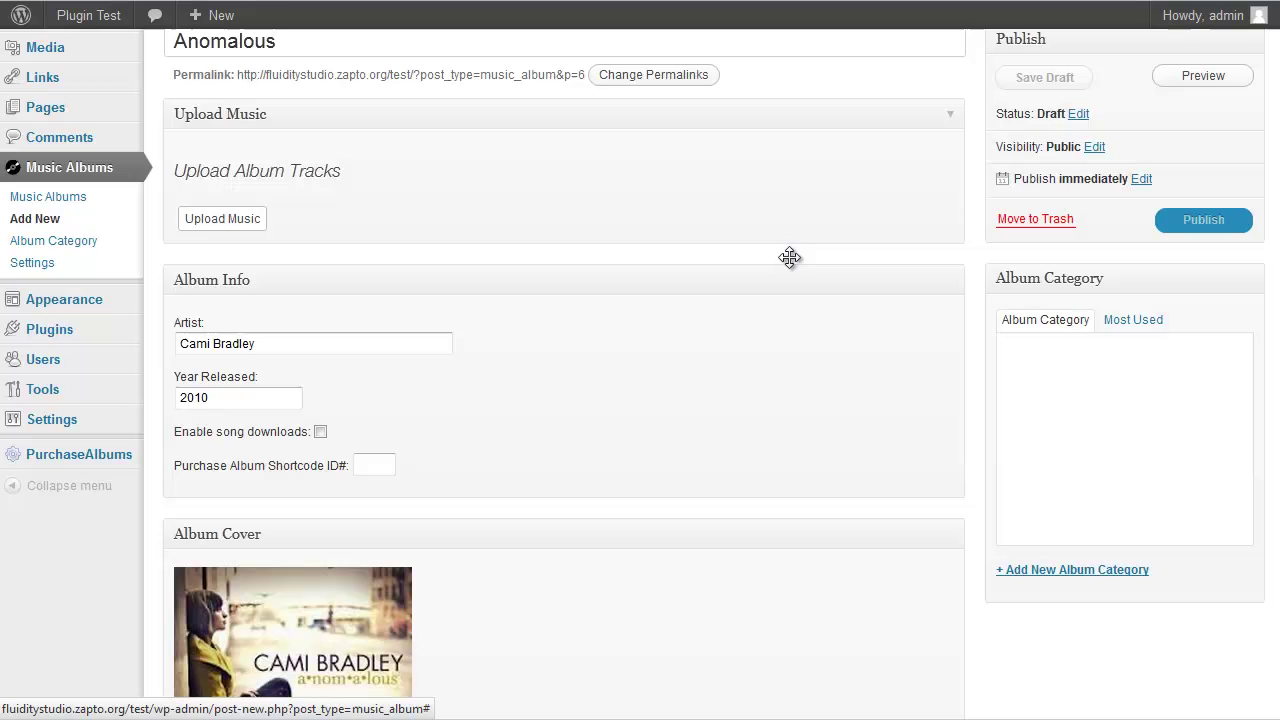
Create a new 'albums' album category, assign it to Anomalous, and publish the album
scroll(683, 368, down, 2)
scroll(245, 541, down, 2)
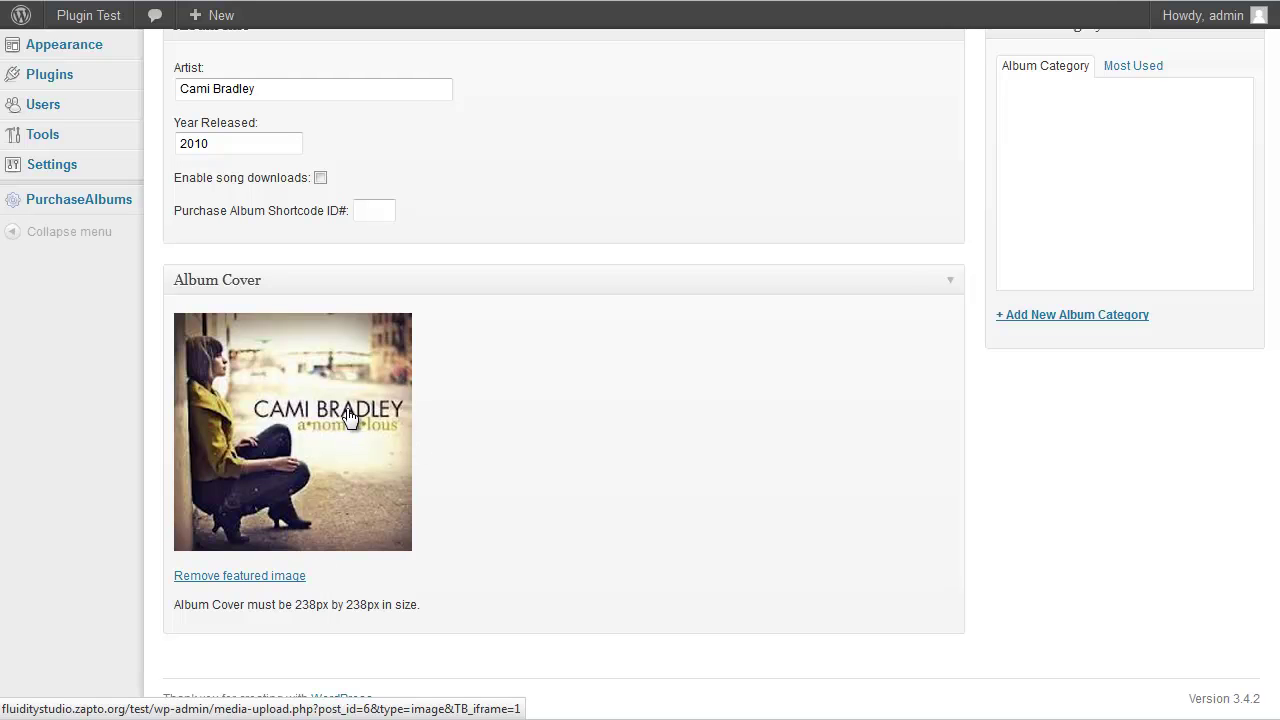
click(1117, 327)
click(1097, 349)
click(1094, 371)
click(1093, 400)
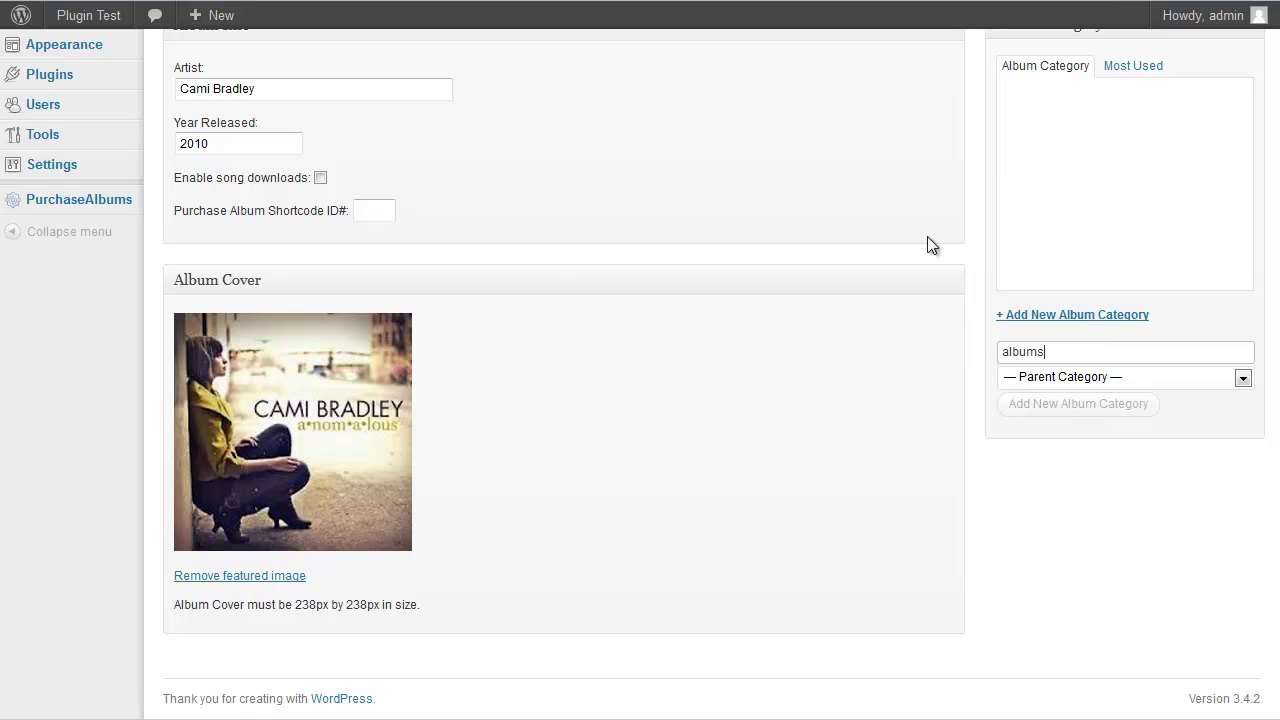
scroll(951, 214, up, 3)
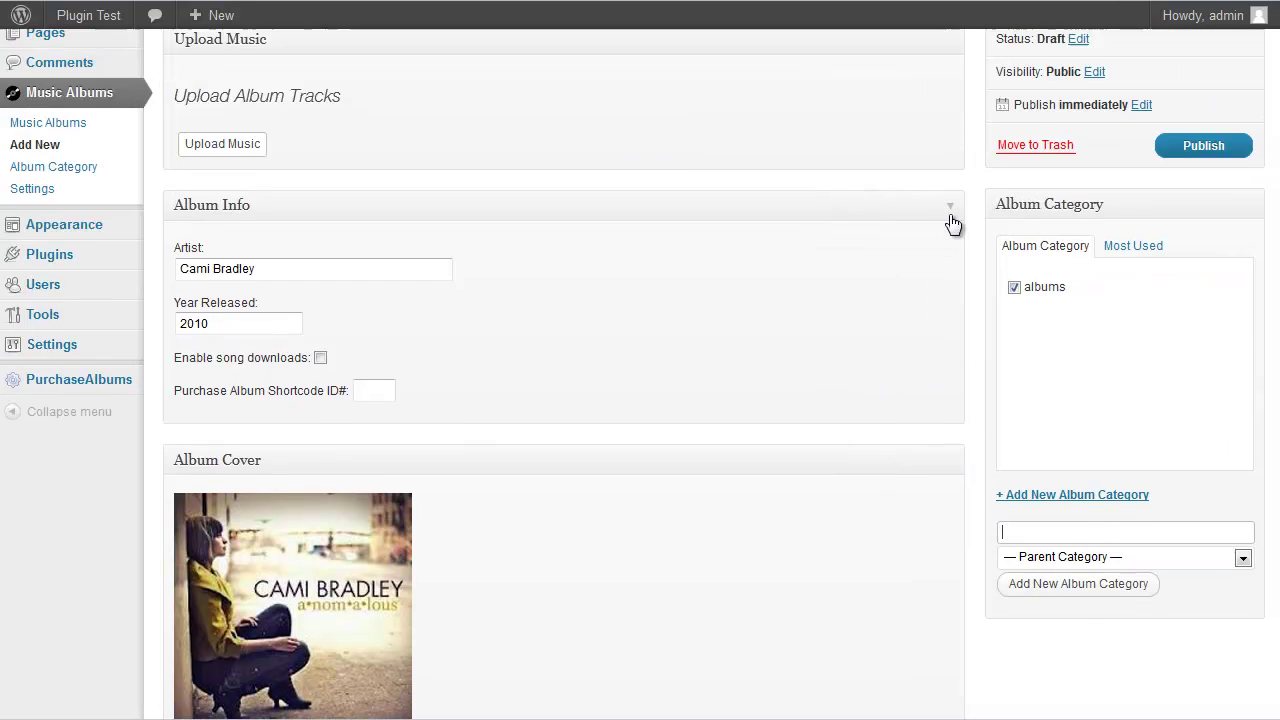
scroll(954, 252, up, 1)
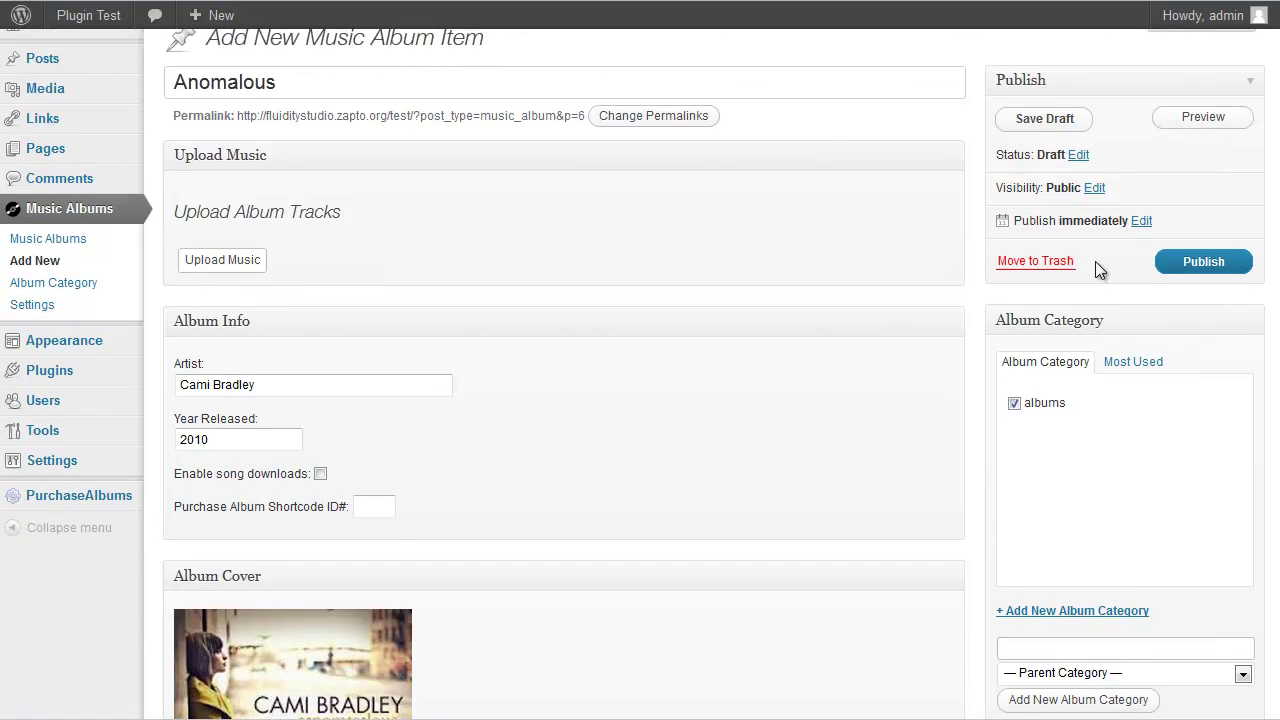
click(1190, 262)
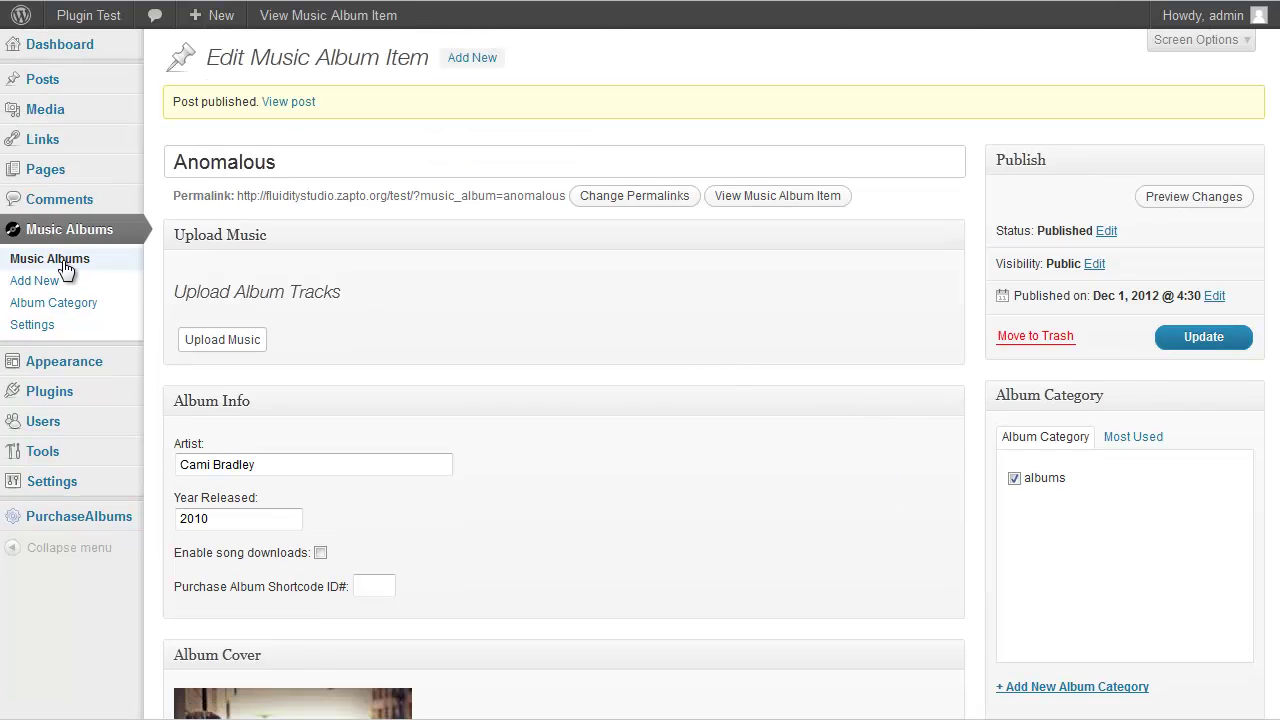
Copy the Anomalous shortcode [music-album id="6"] from the Music Albums list, then go to the Hello world! post
click(118, 266)
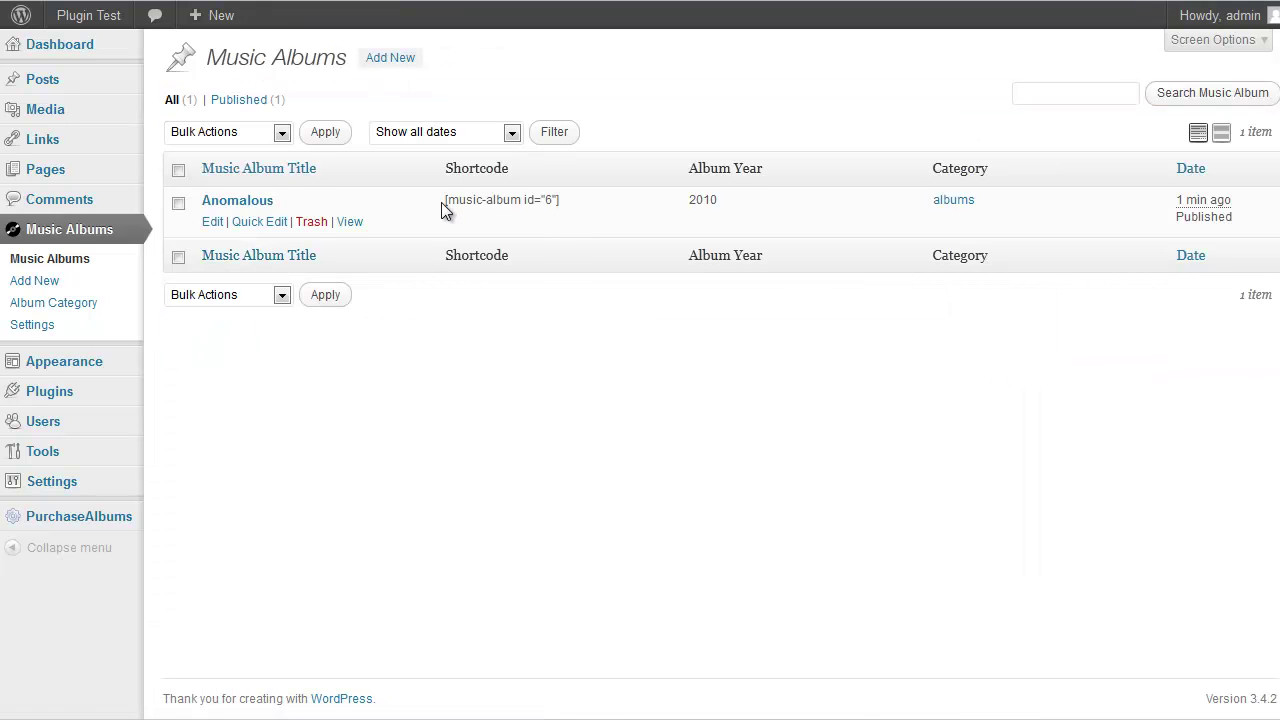
drag(561, 200, 444, 199)
key(ctrl+c)
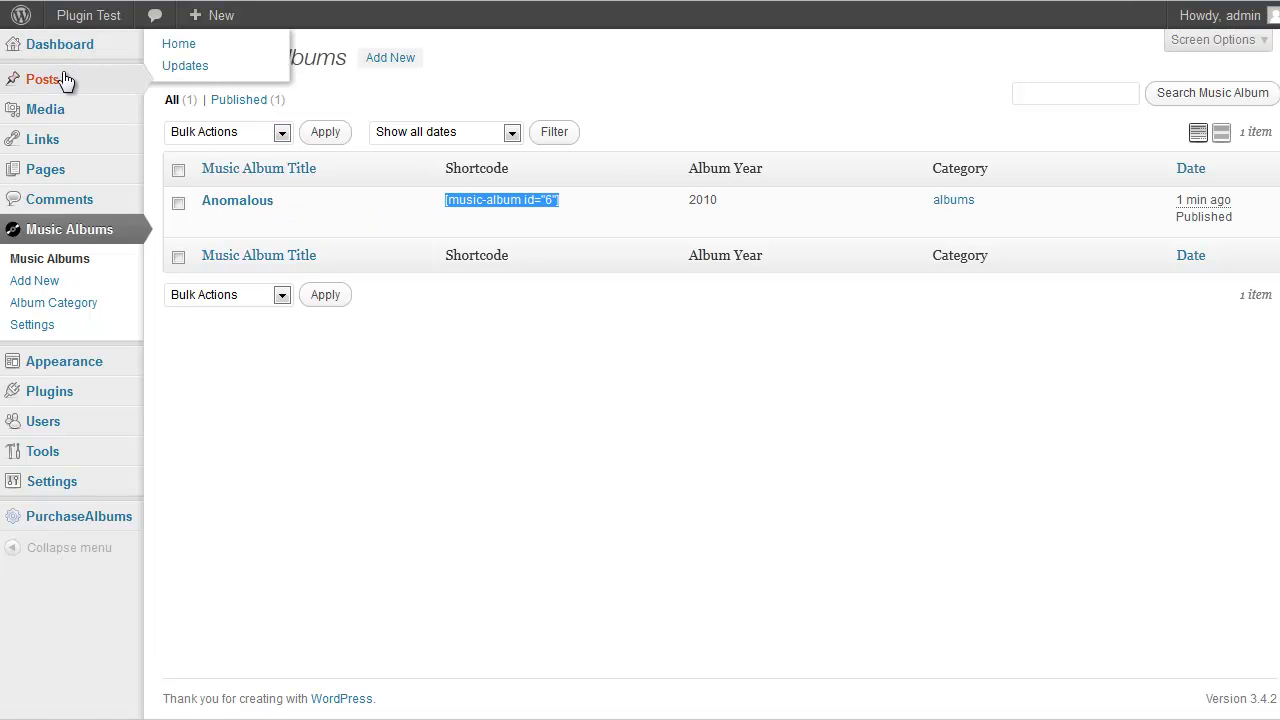
mouse_move(61, 86)
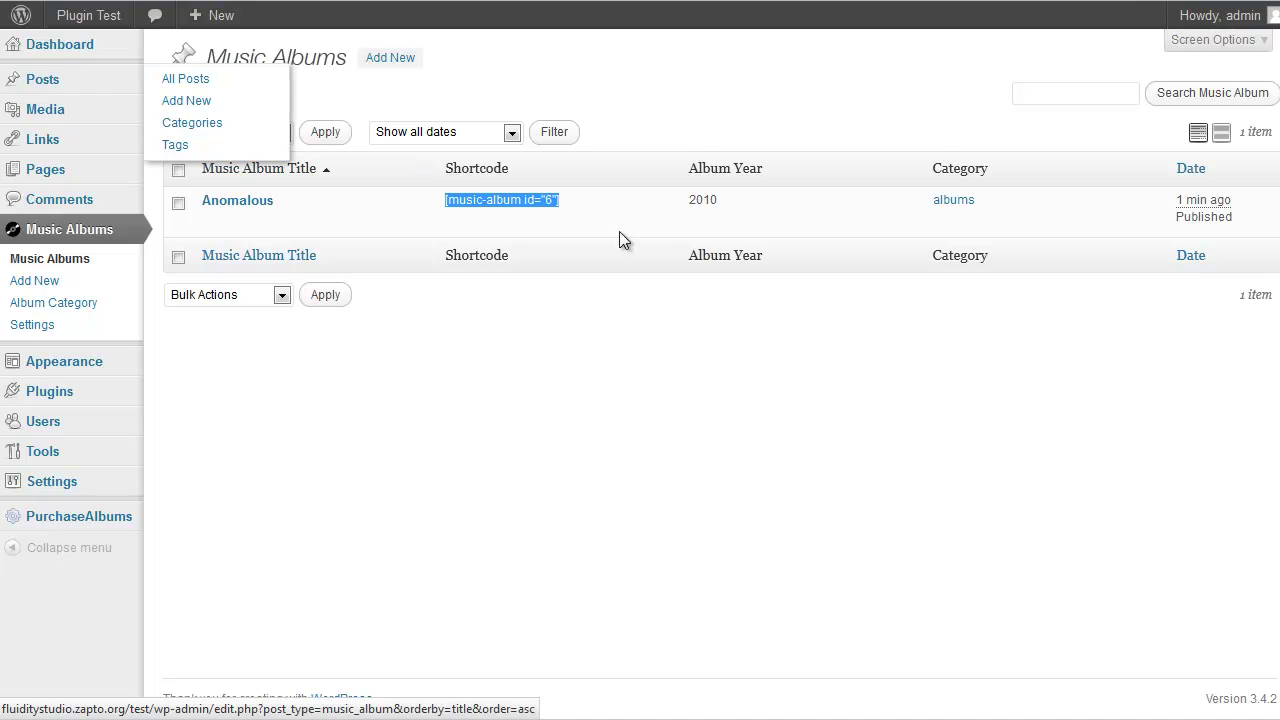
mouse_move(110, 91)
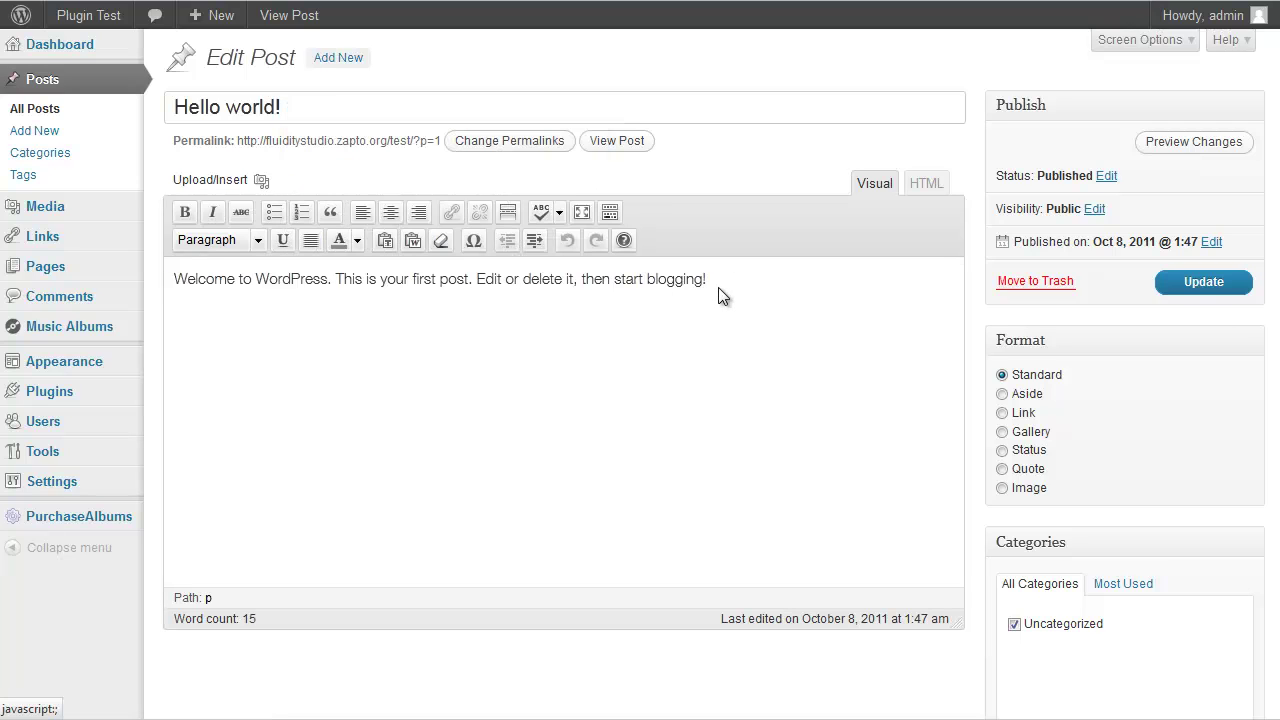
Replace all Hello world! post text with the pasted [music-album id="6"] shortcode and update it
click(708, 280)
key(ctrl+a)
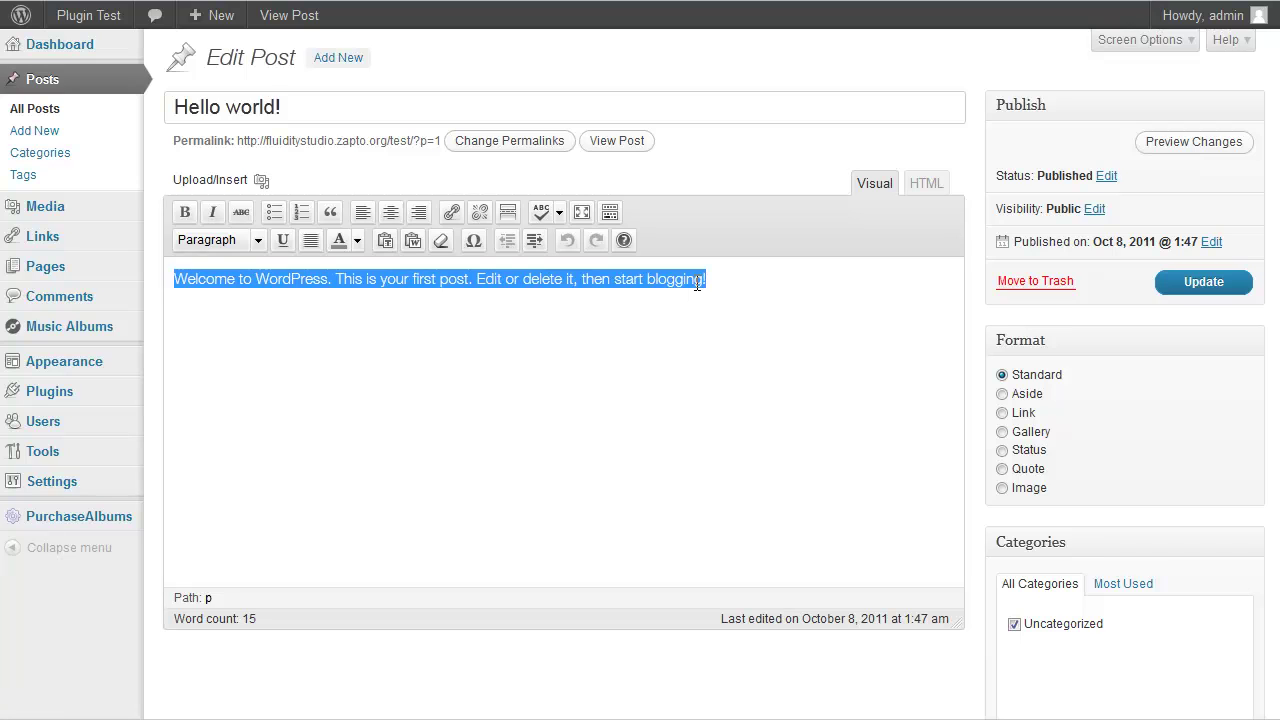
key(ctrl+v)
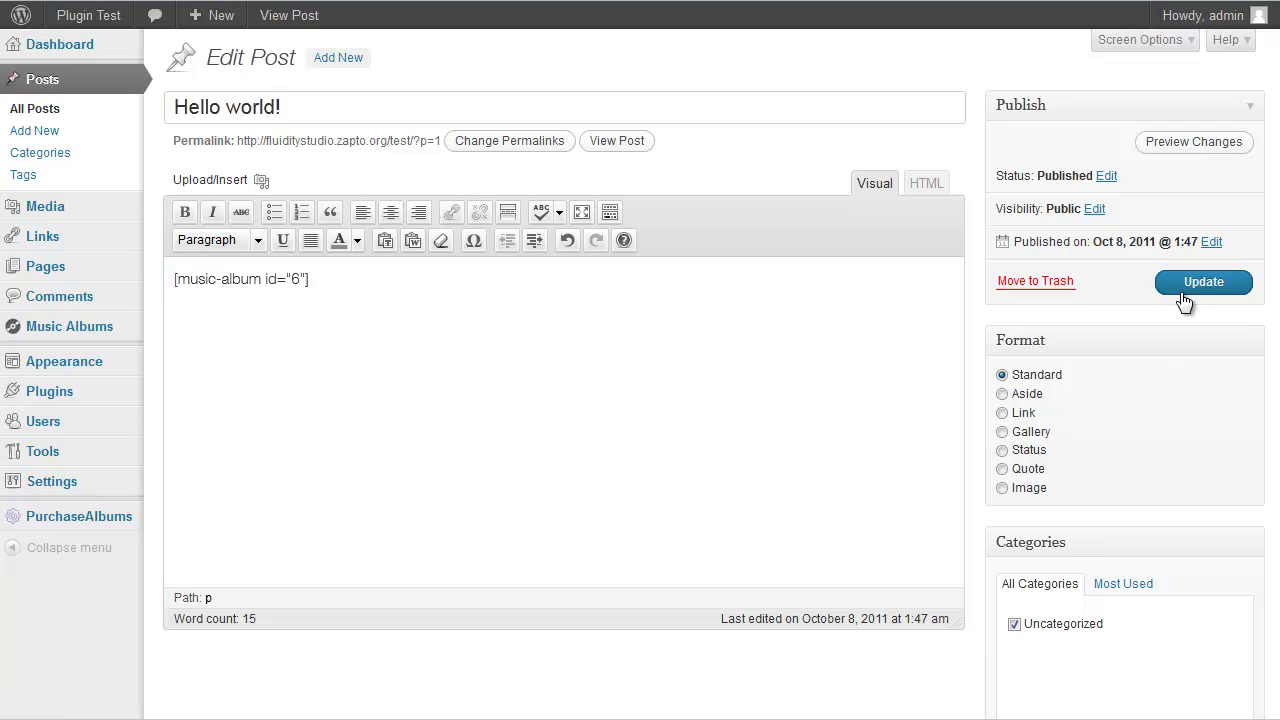
click(1188, 289)
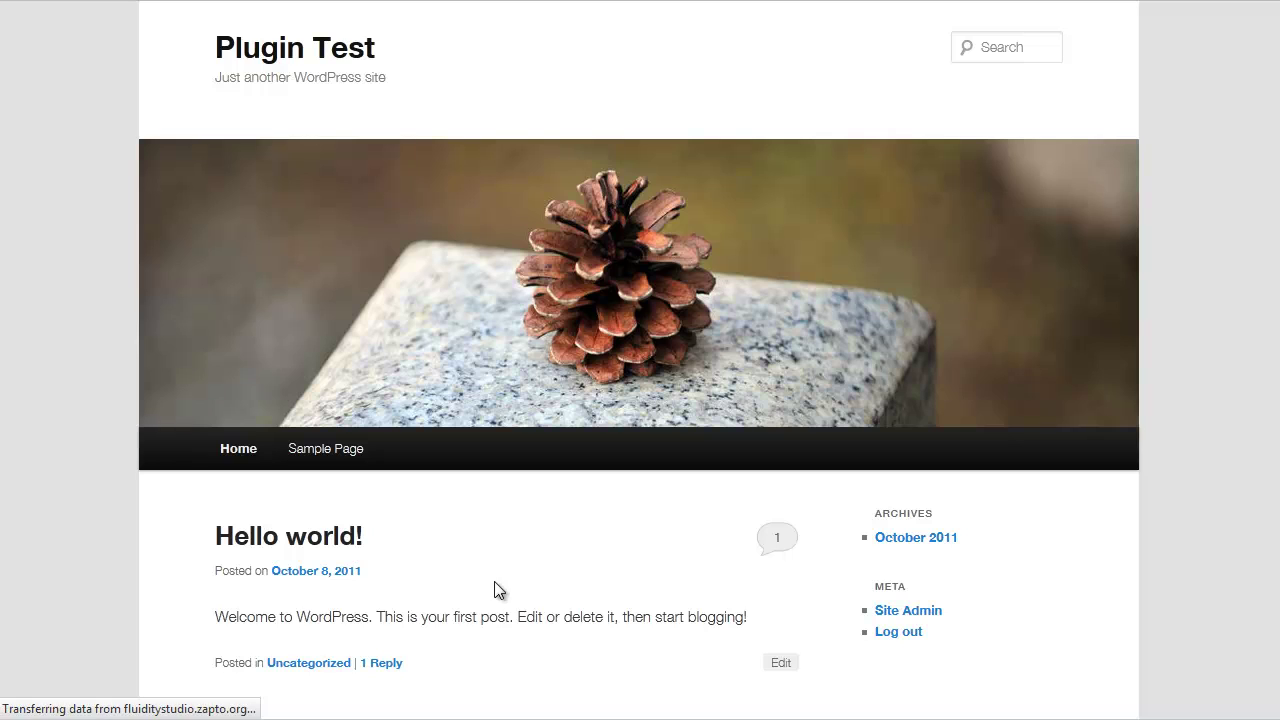
On the public post, play the first track, Sit Back, then stop it
scroll(577, 534, down, 2)
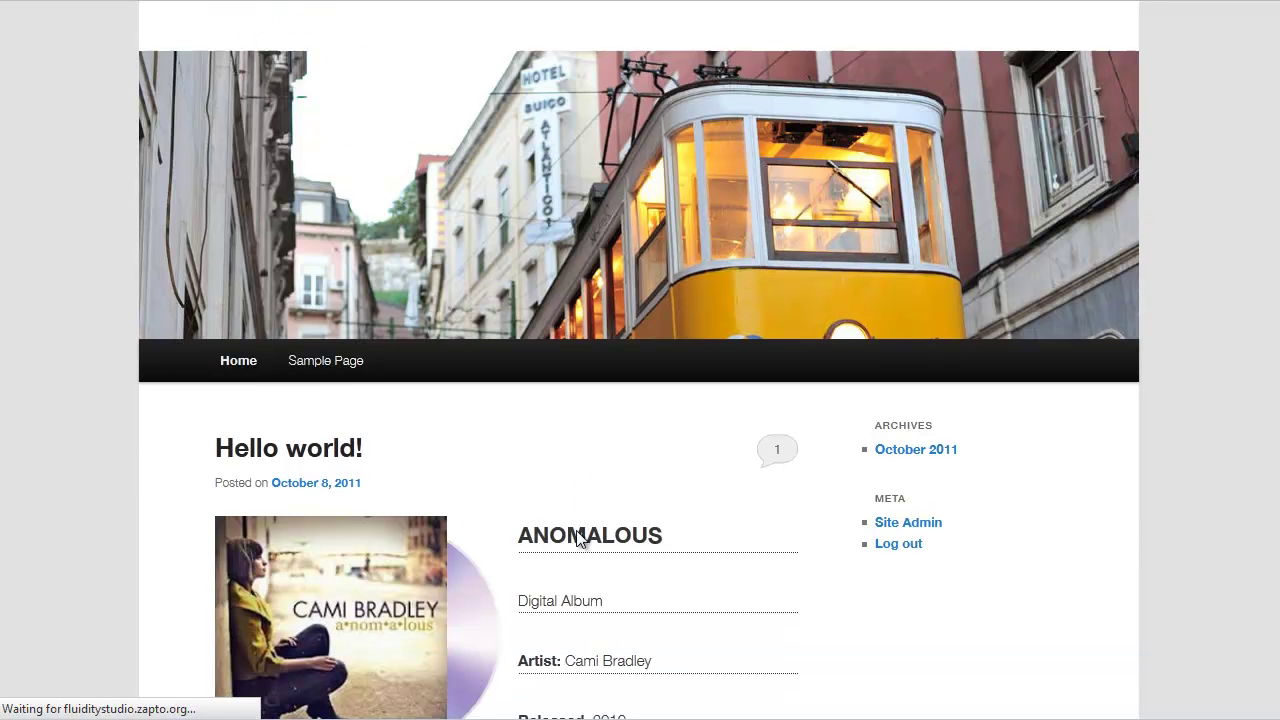
scroll(576, 534, down, 4)
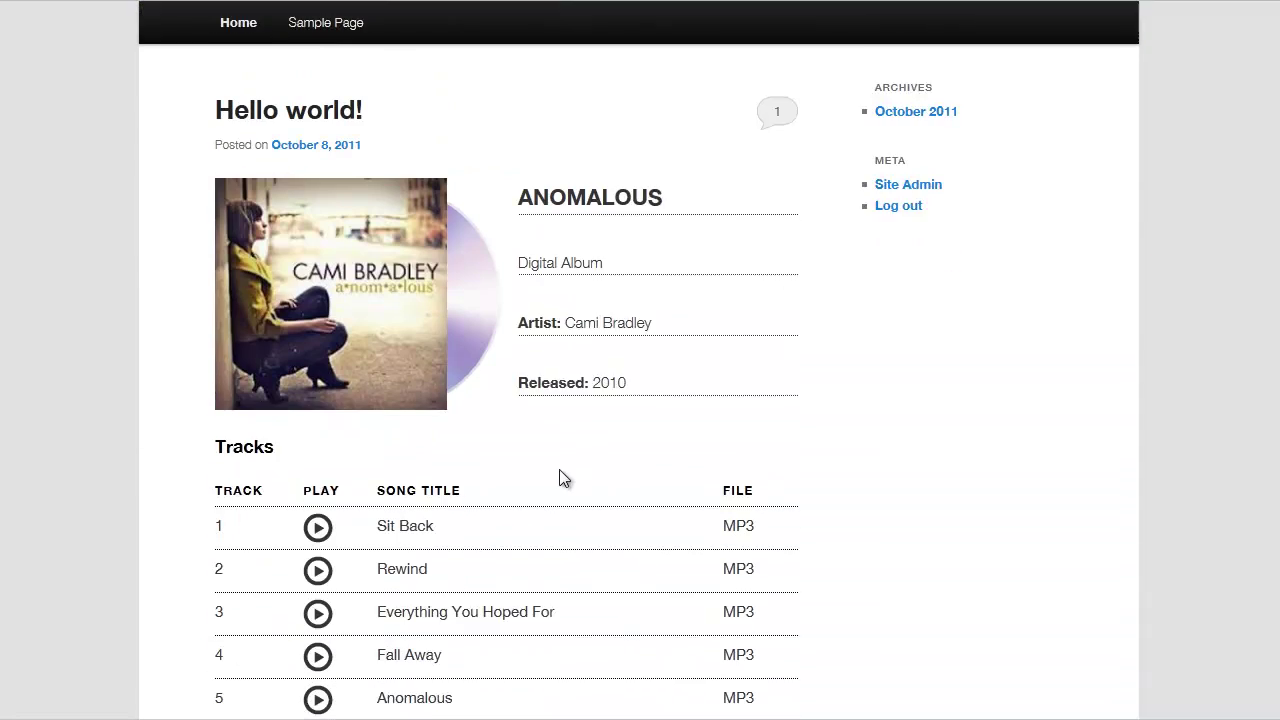
click(319, 347)
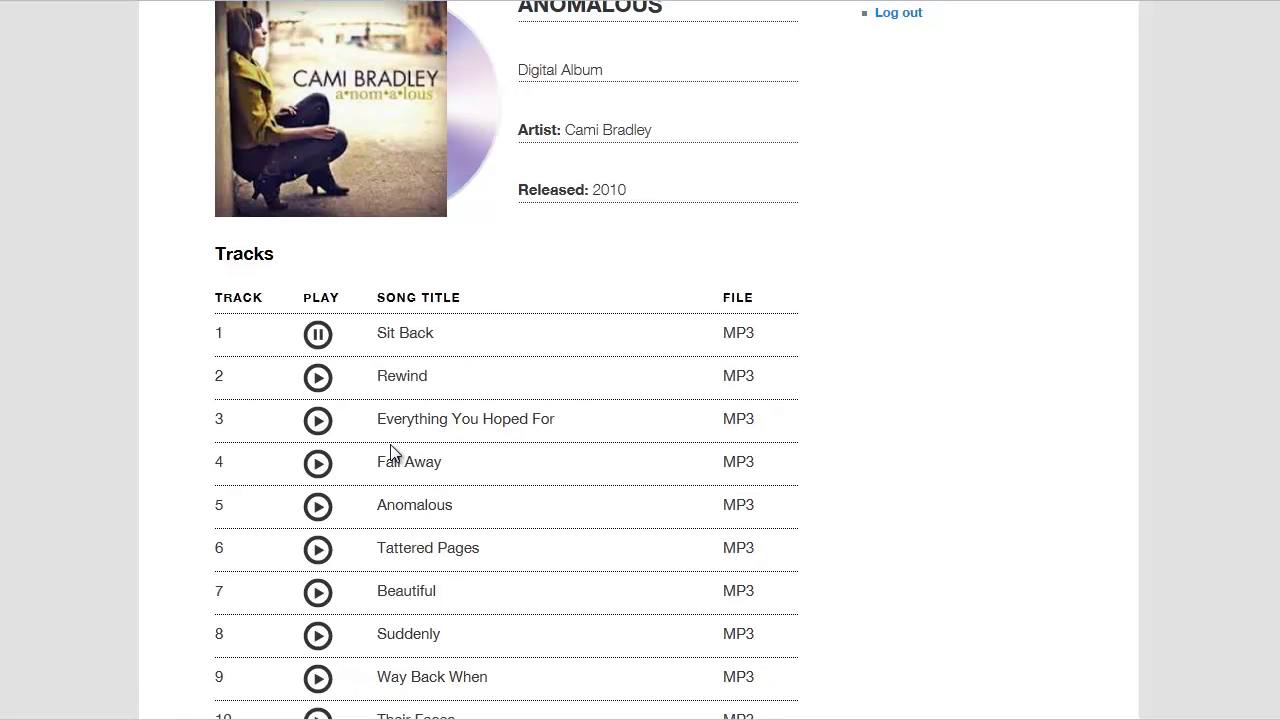
click(320, 337)
scroll(601, 394, up, 4)
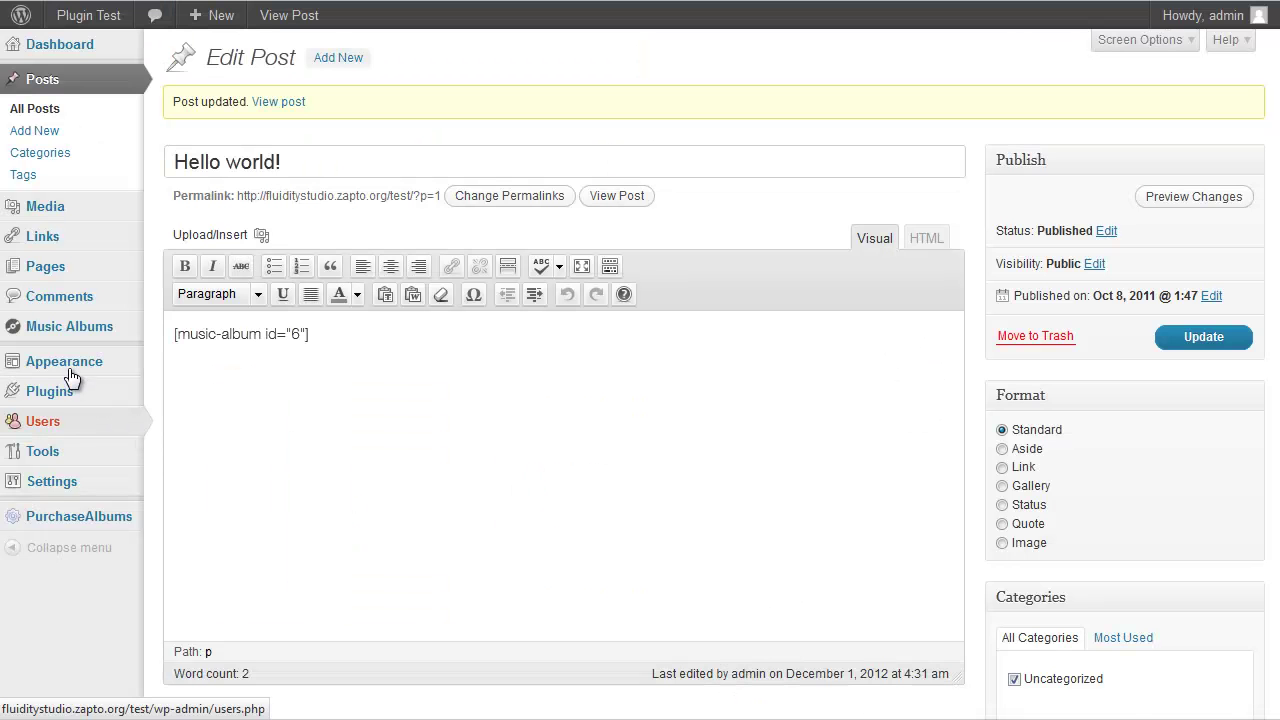
Place the Music Album Widget in the Main Sidebar, collapse it, and refresh the home page
mouse_move(70, 370)
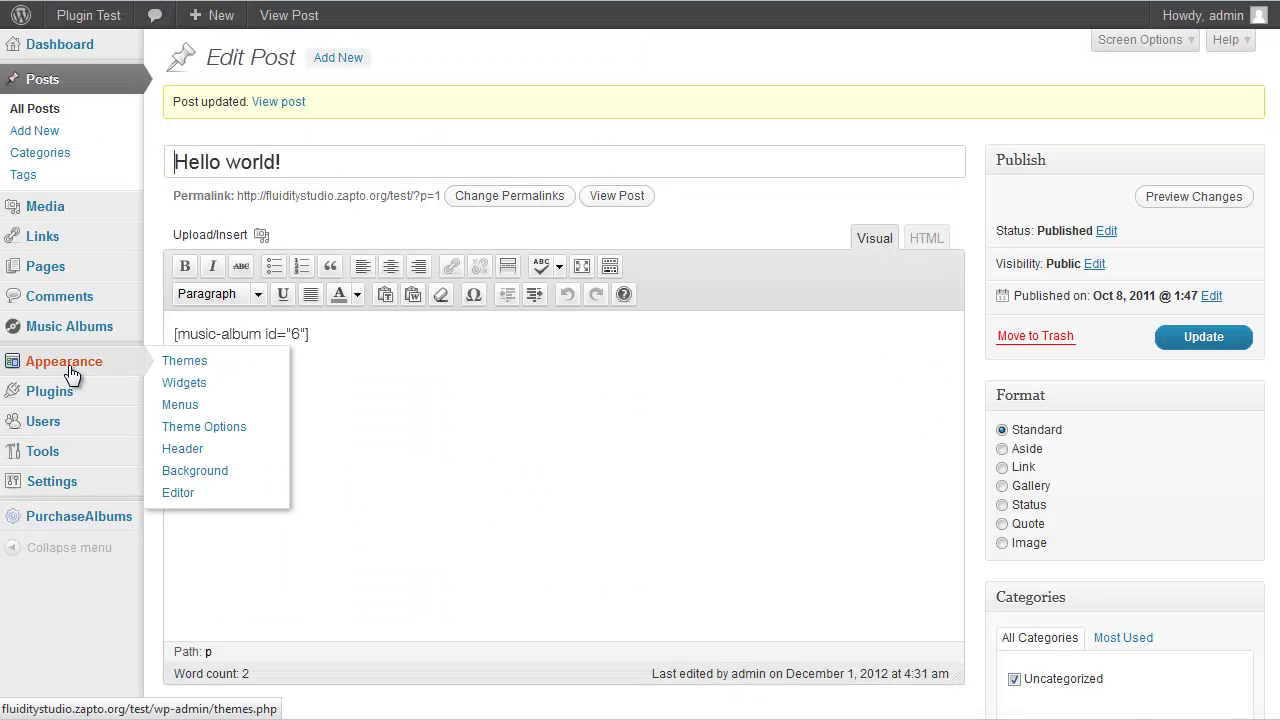
click(174, 390)
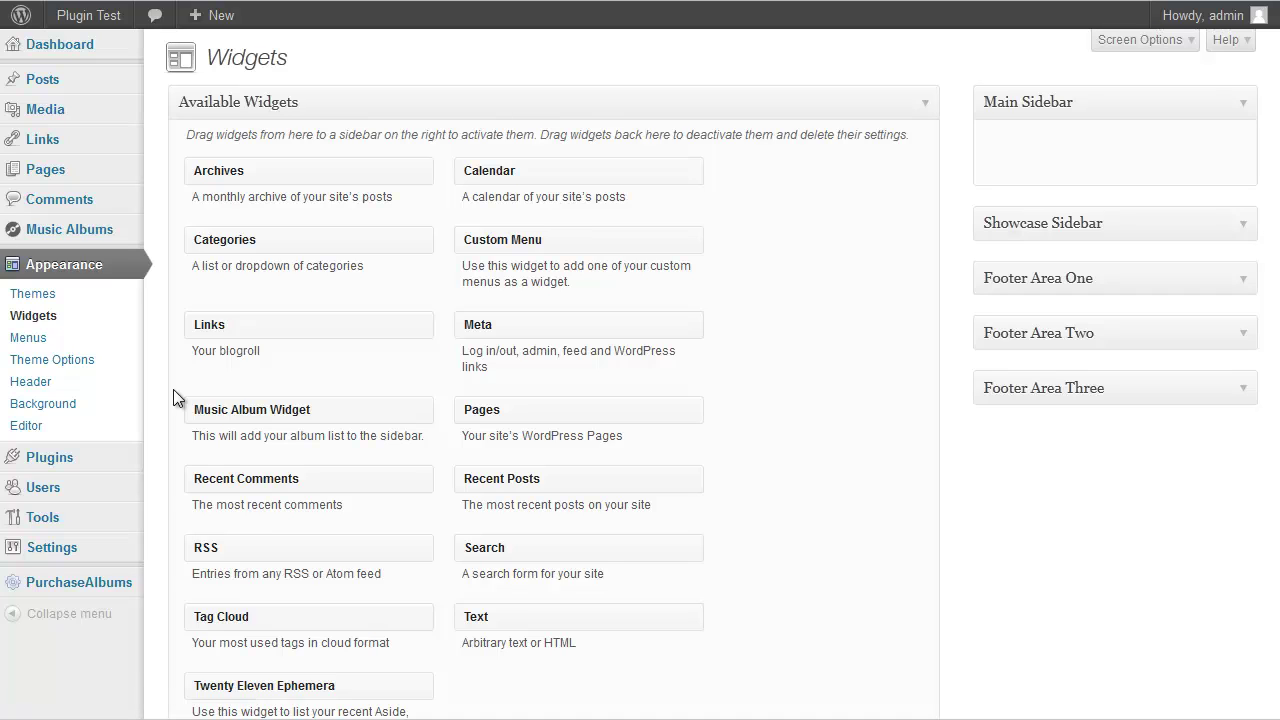
drag(349, 402, 1009, 178)
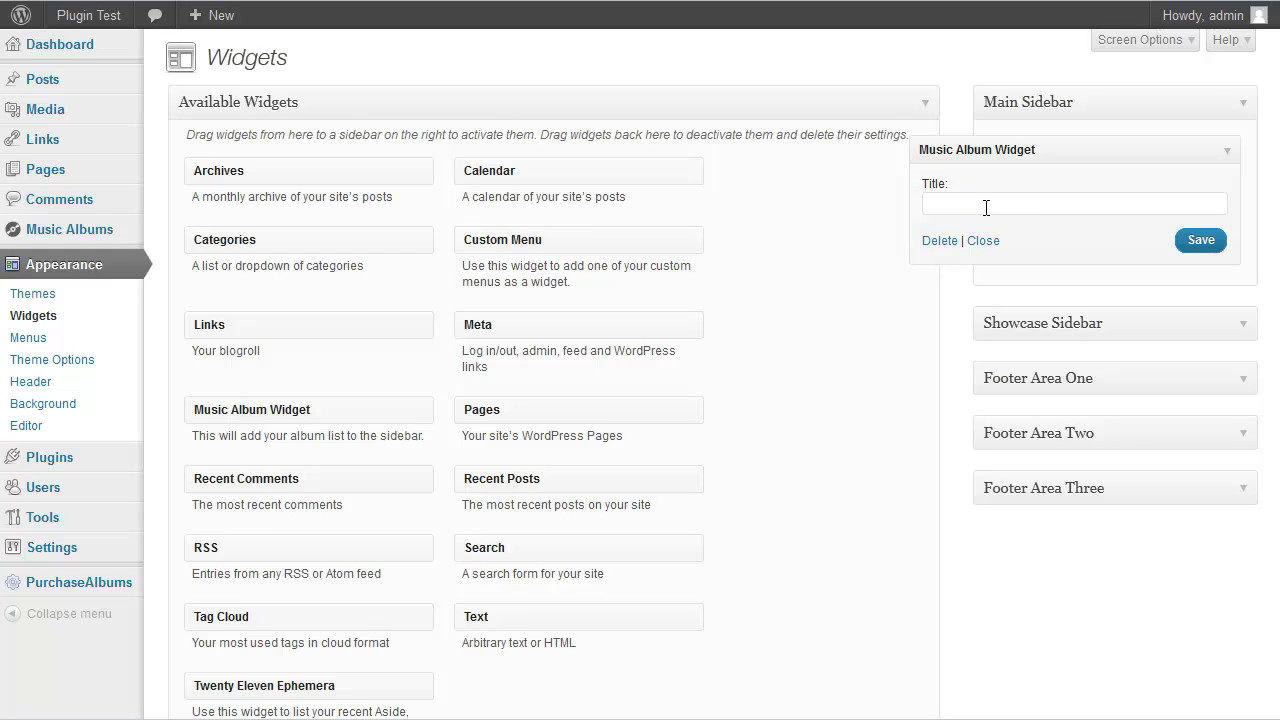
click(1226, 151)
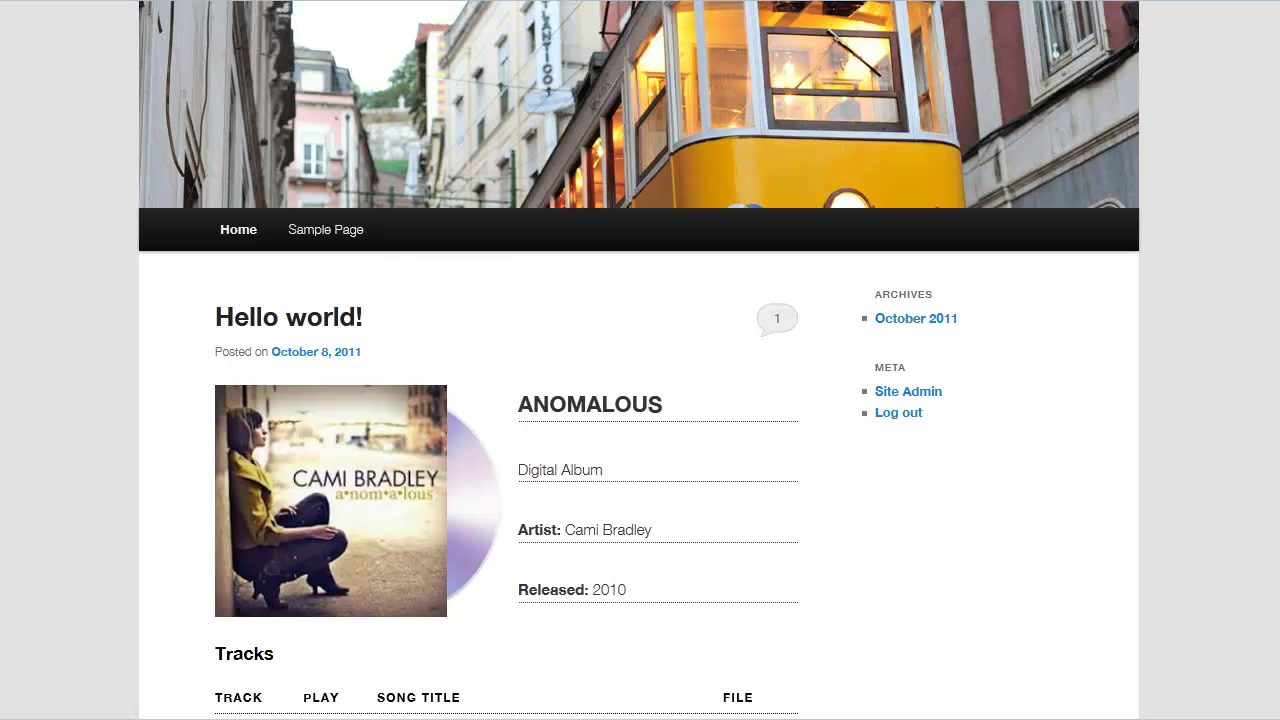
click(905, 413)
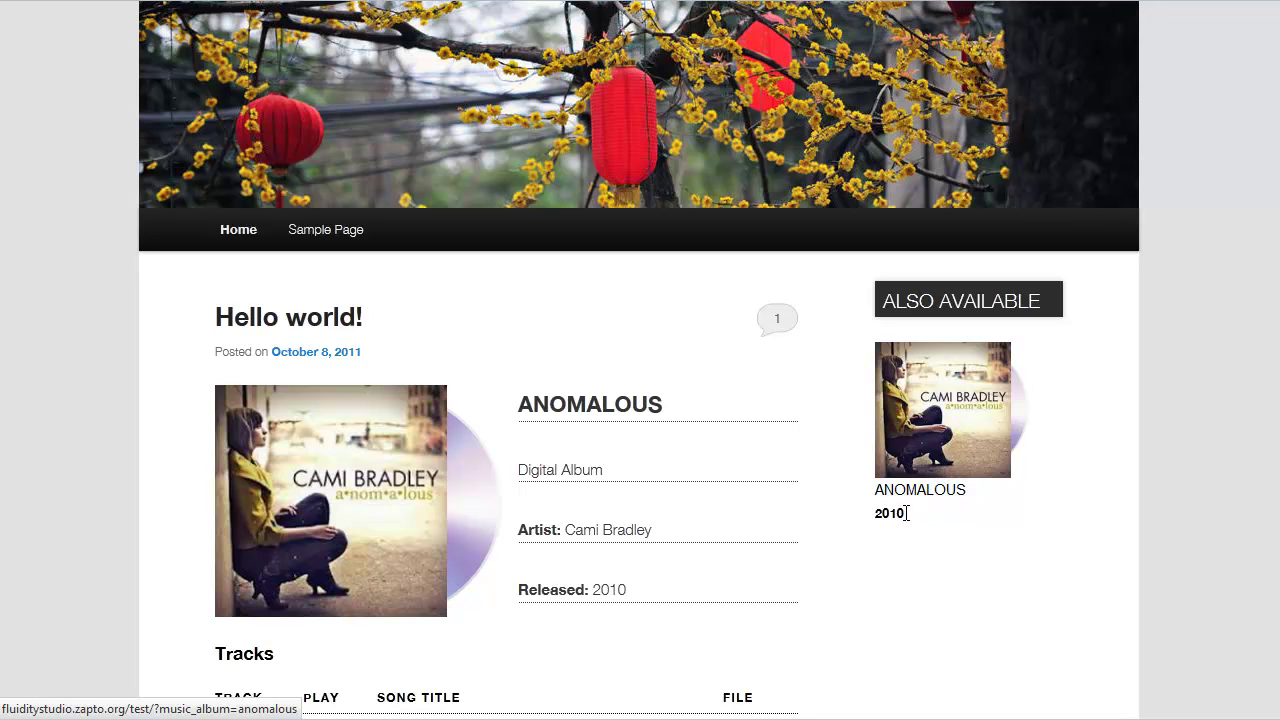
Open the Anomalous album page from the sidebar thumbnail and look through it
click(918, 430)
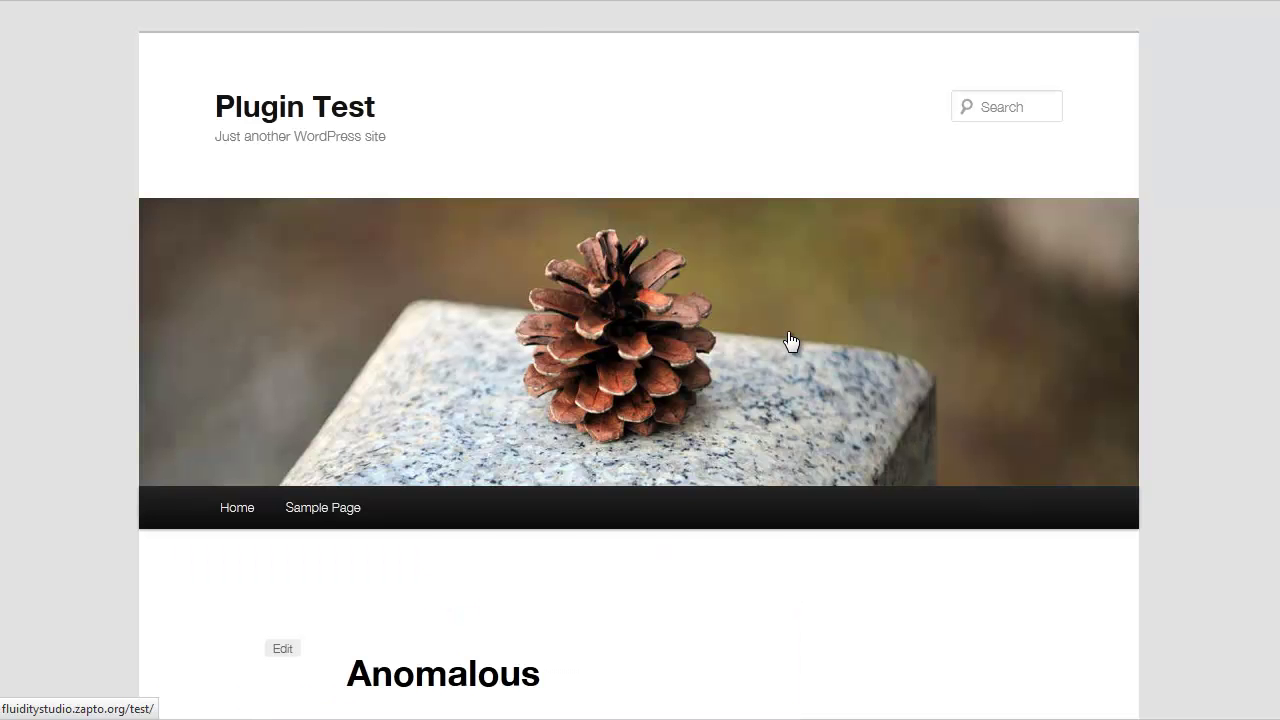
scroll(790, 341, down, 4)
scroll(790, 341, down, 5)
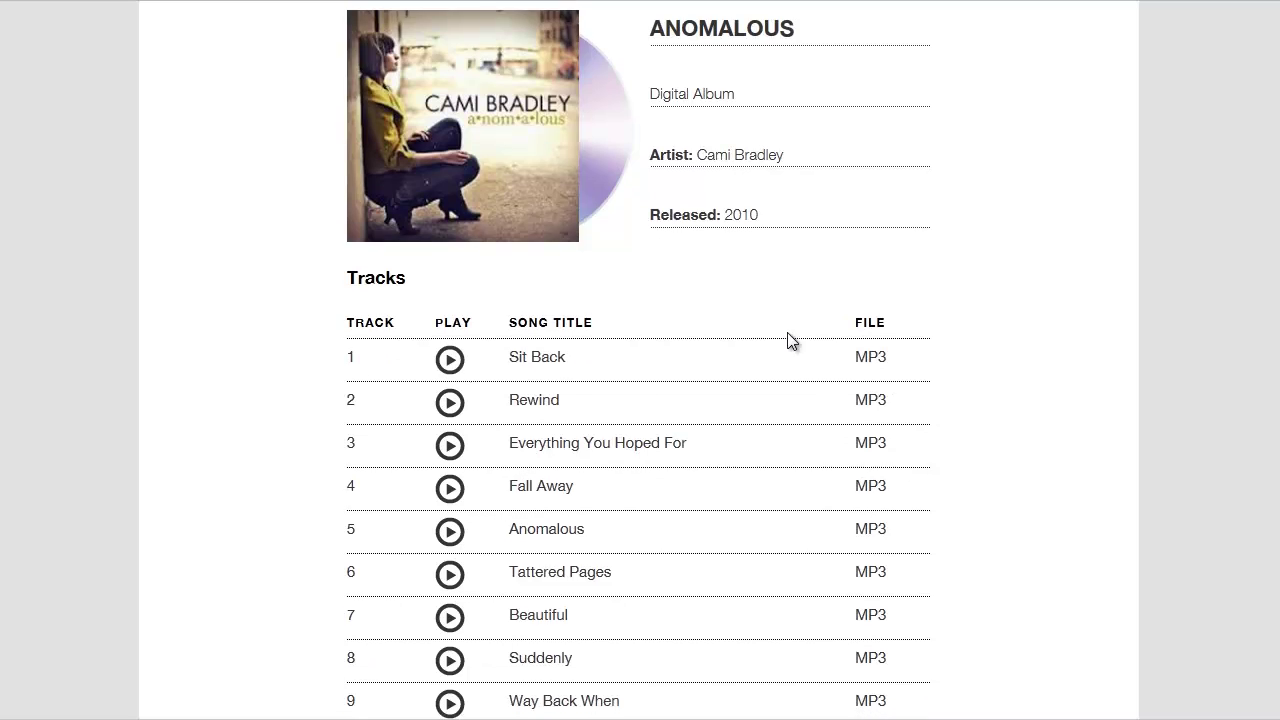
scroll(787, 340, up, 9)
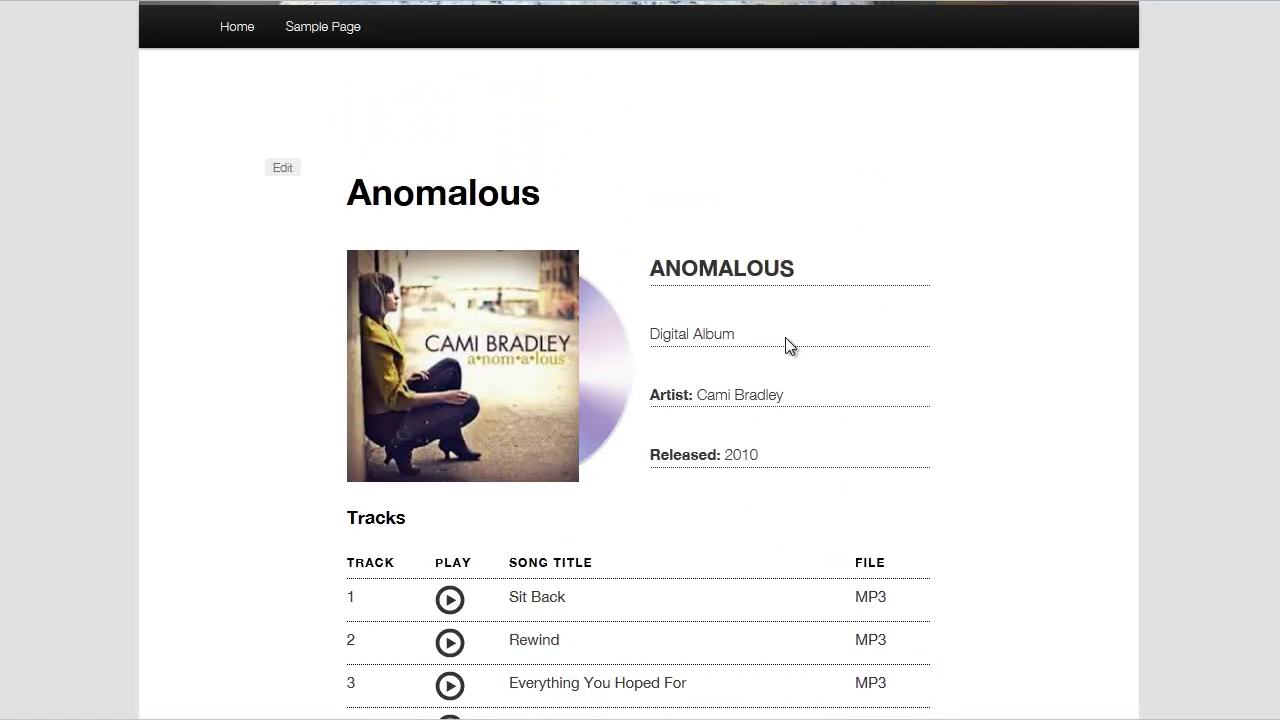
Return to the home page and review it down to the Also Available sidebar
click(260, 276)
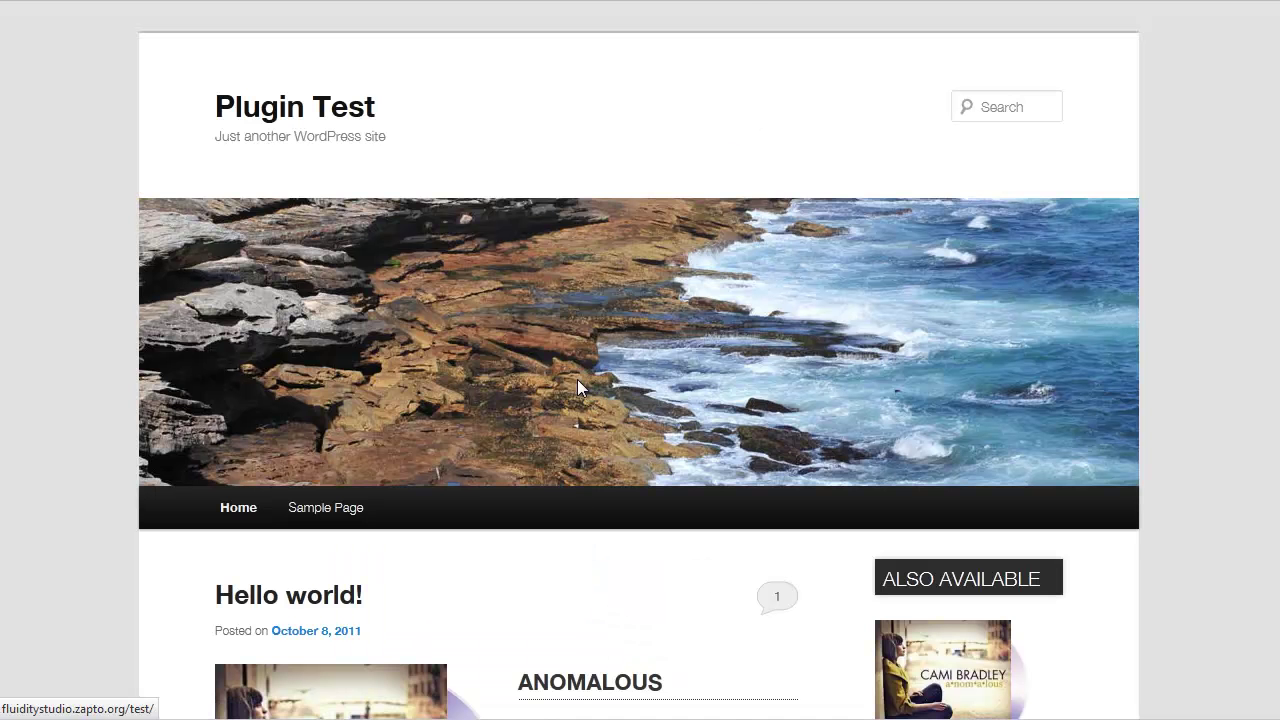
scroll(577, 379, down, 3)
scroll(623, 529, down, 1)
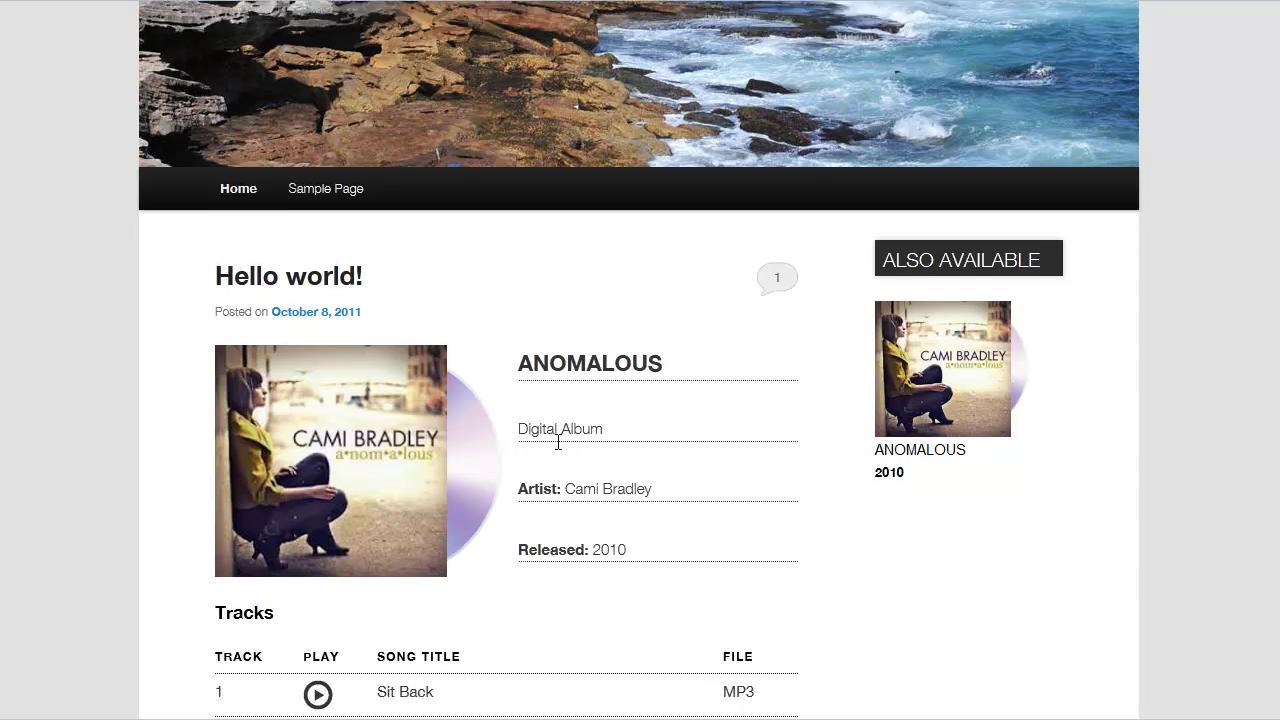
scroll(558, 442, down, 1)
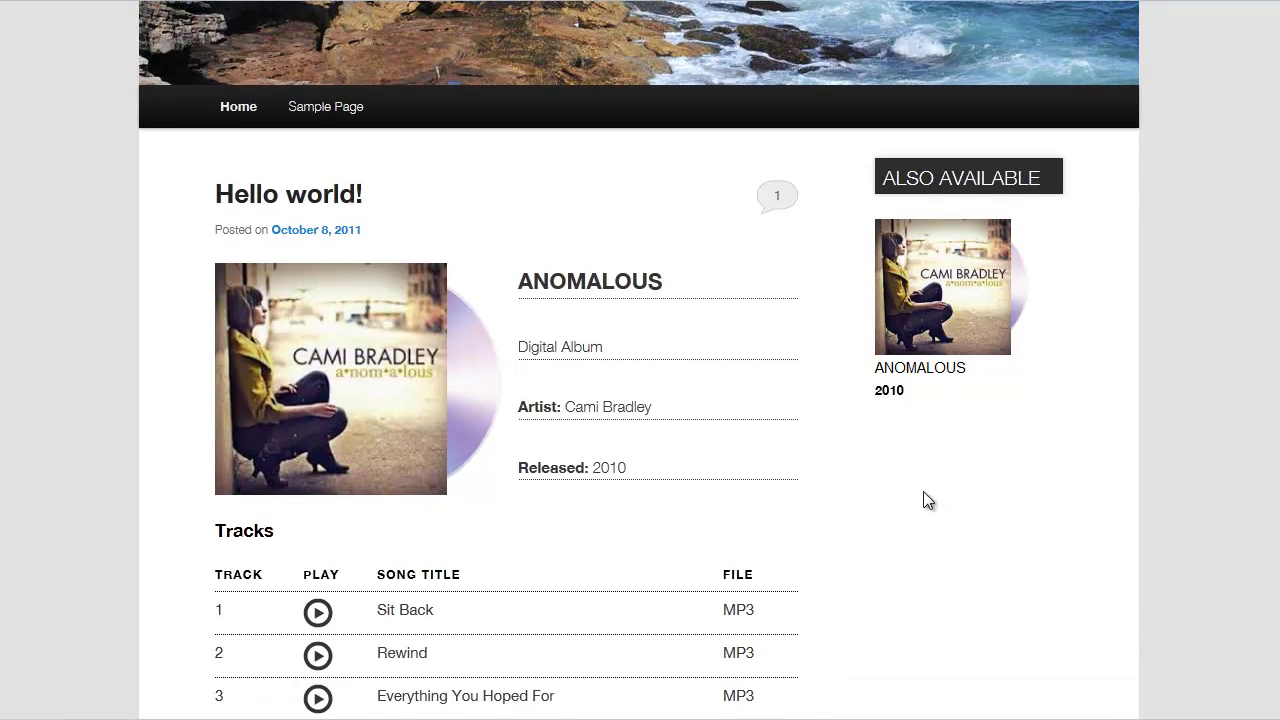
scroll(294, 383, down, 1)
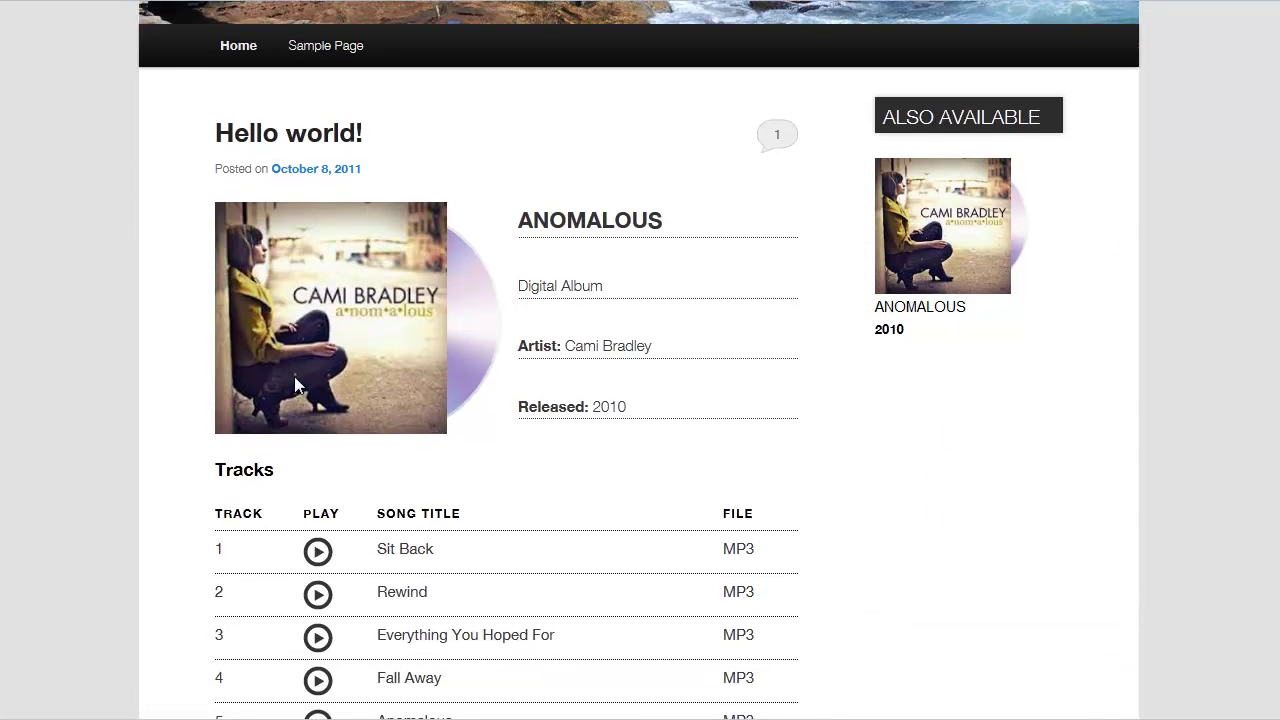
scroll(294, 376, down, 1)
scroll(298, 398, down, 1)
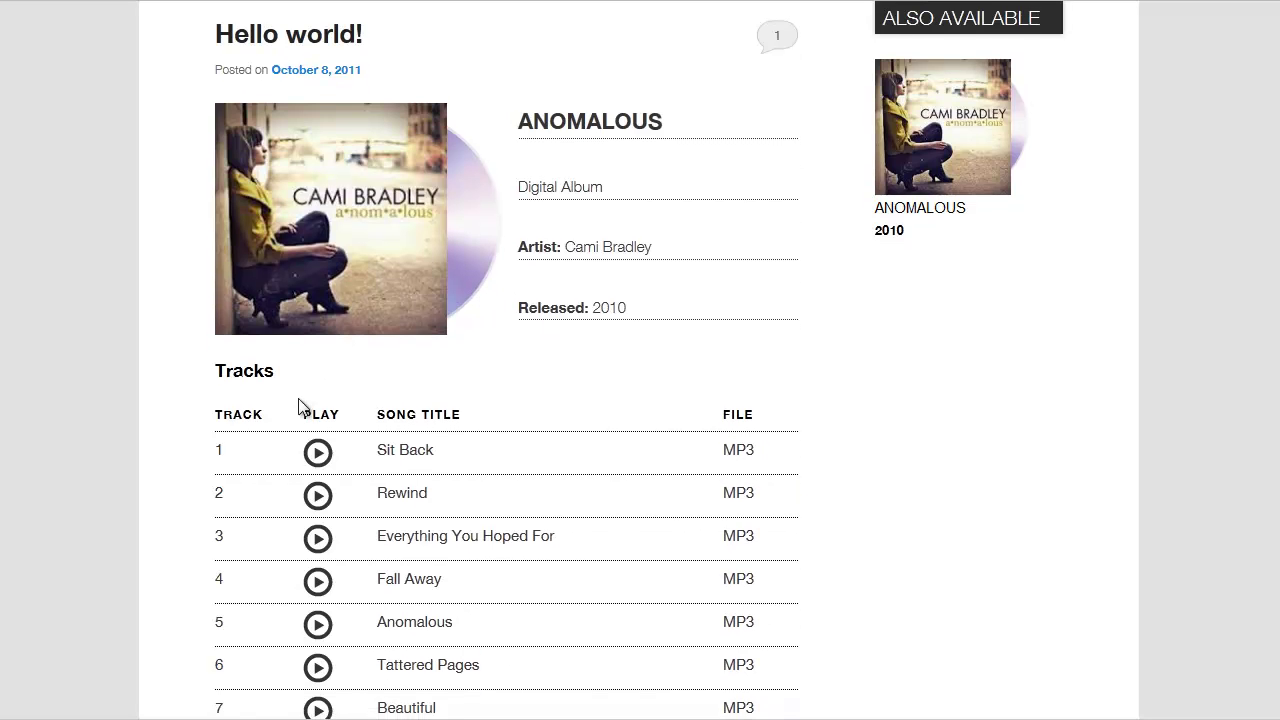
scroll(306, 406, down, 2)
scroll(314, 409, up, 4)
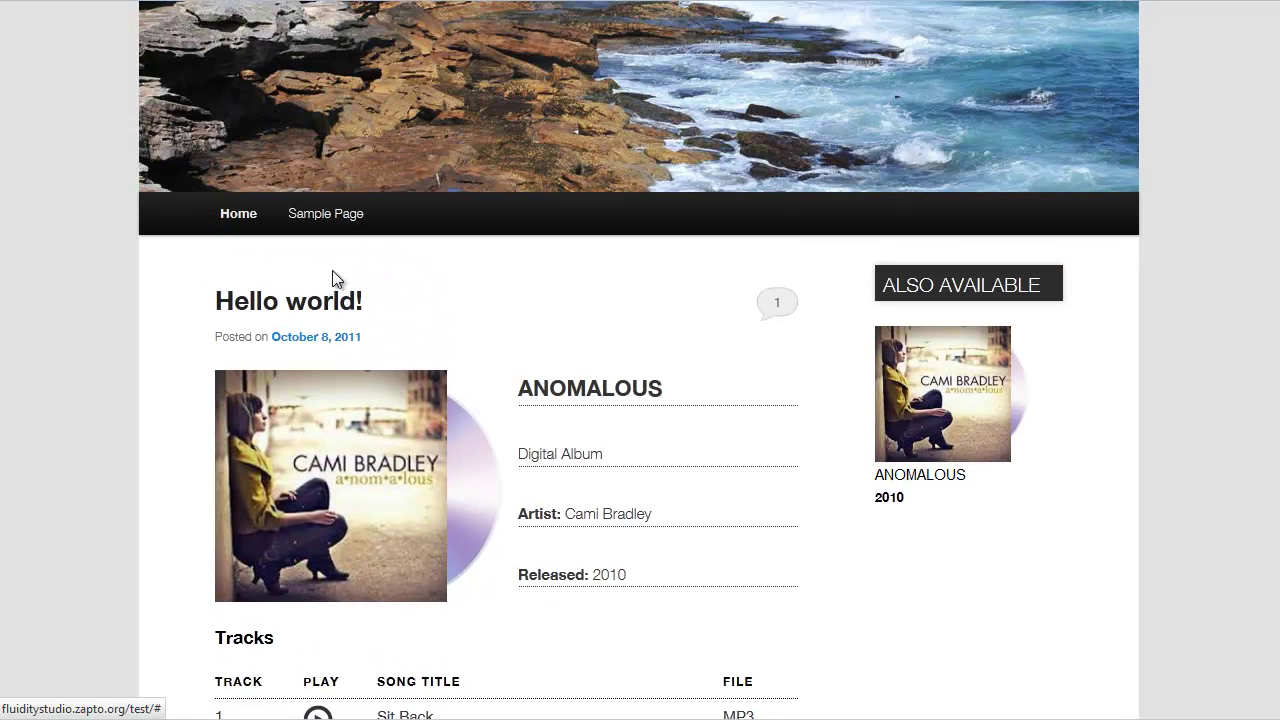
scroll(432, 399, down, 3)
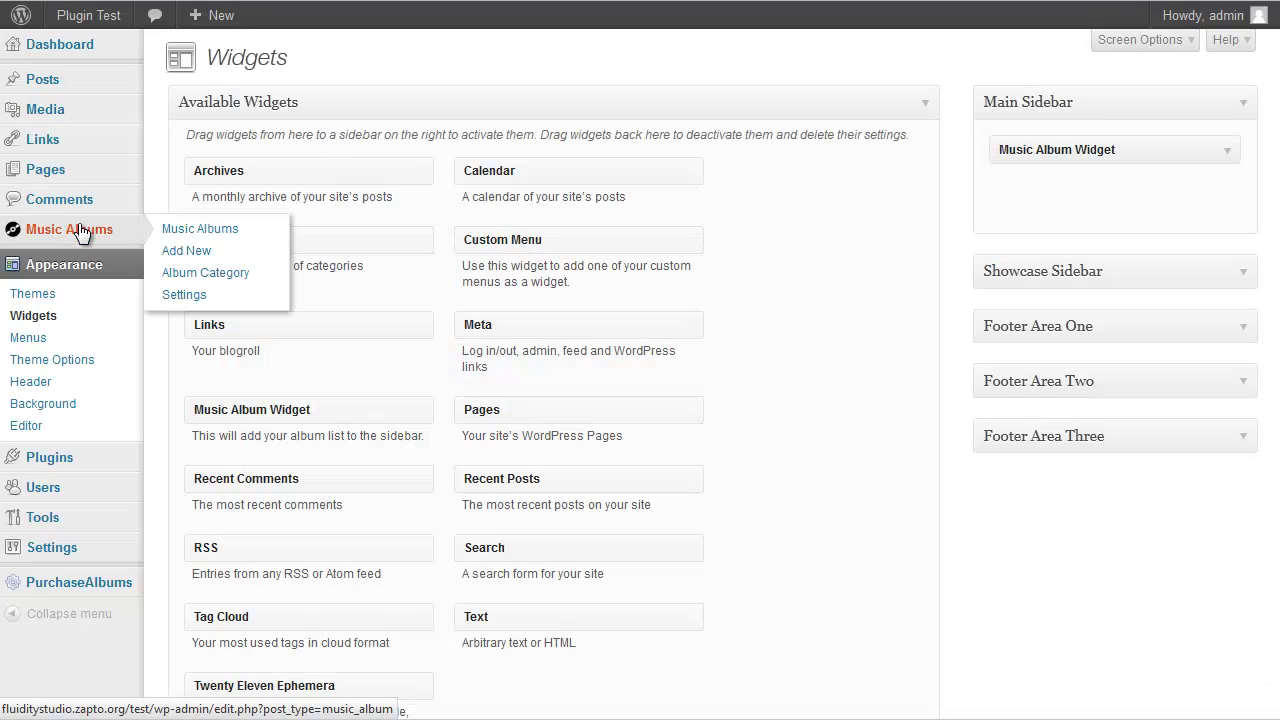
Edit Anomalous from Music Albums, tick Enable song downloads, and update the album
click(84, 231)
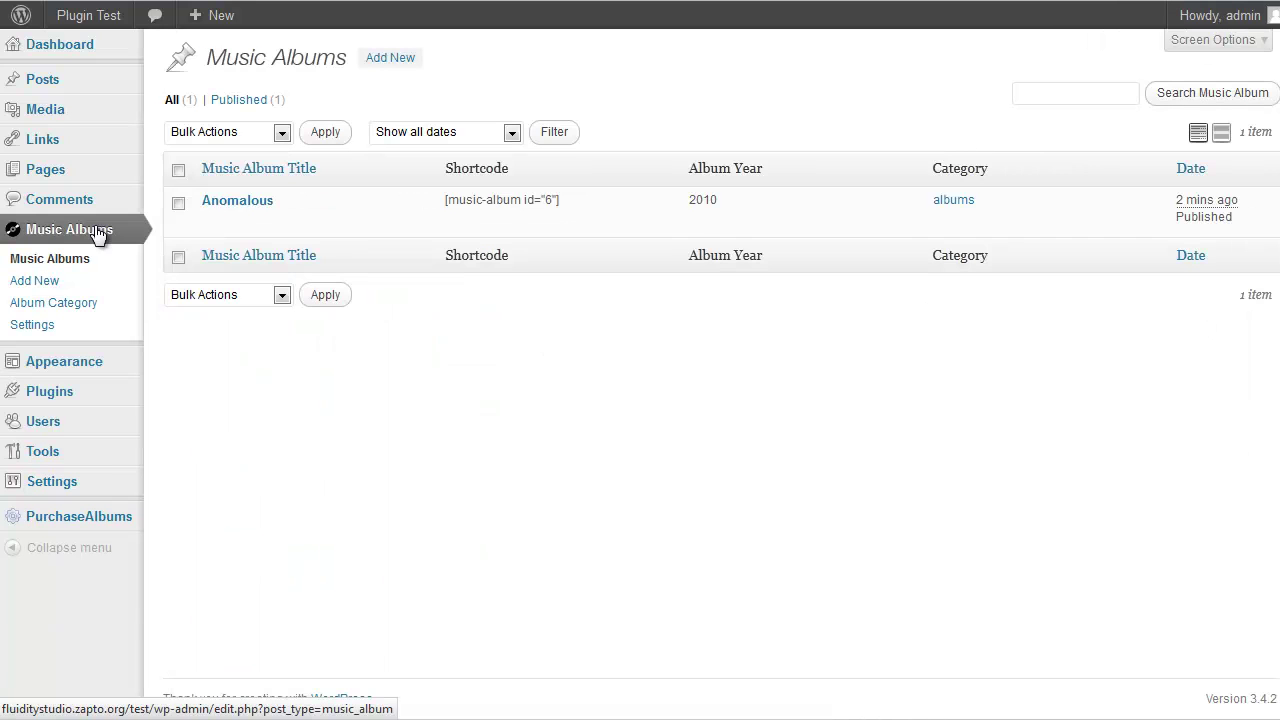
click(241, 204)
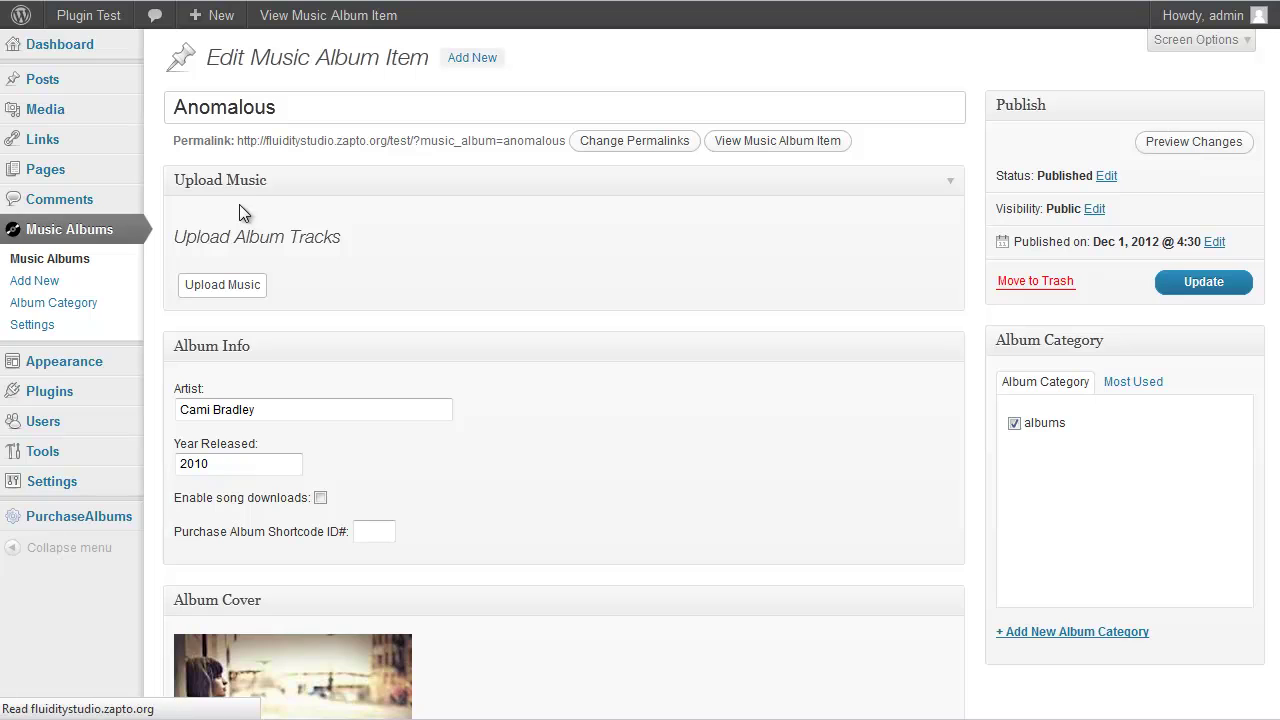
click(320, 498)
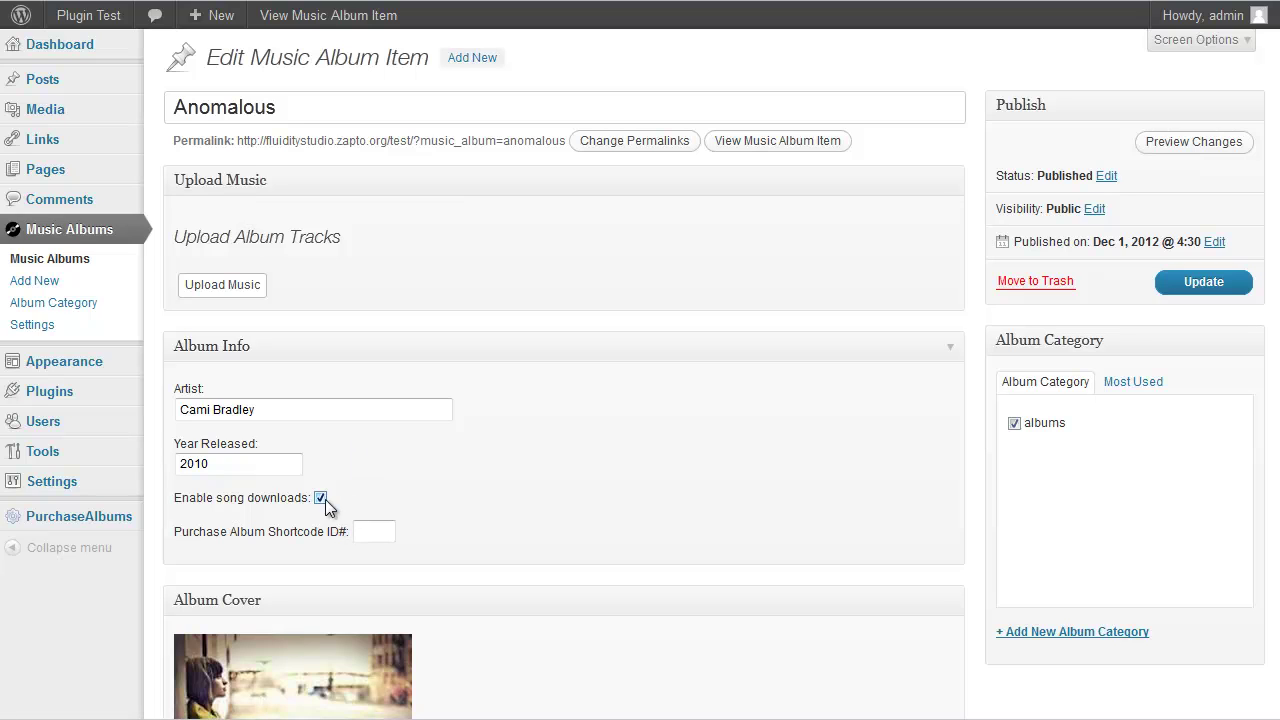
click(1185, 286)
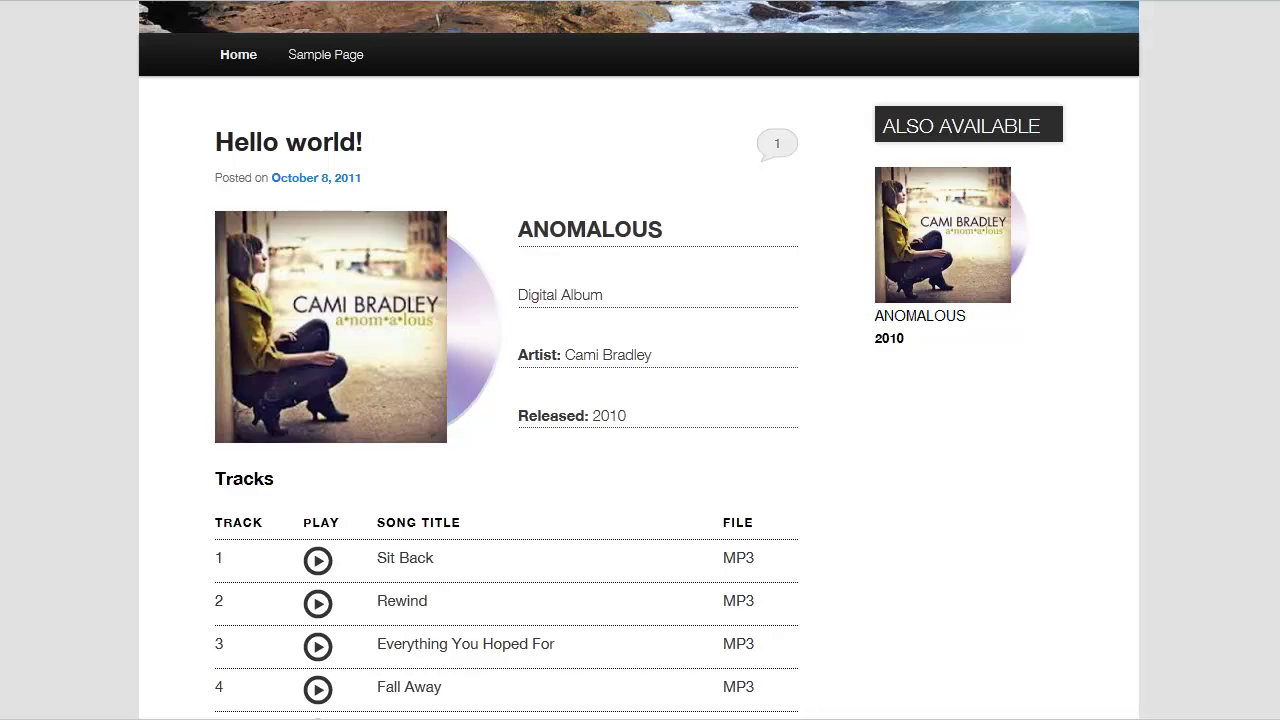
Try the Download link for track 1, Sit Back, then cancel the file download
scroll(754, 545, down, 3)
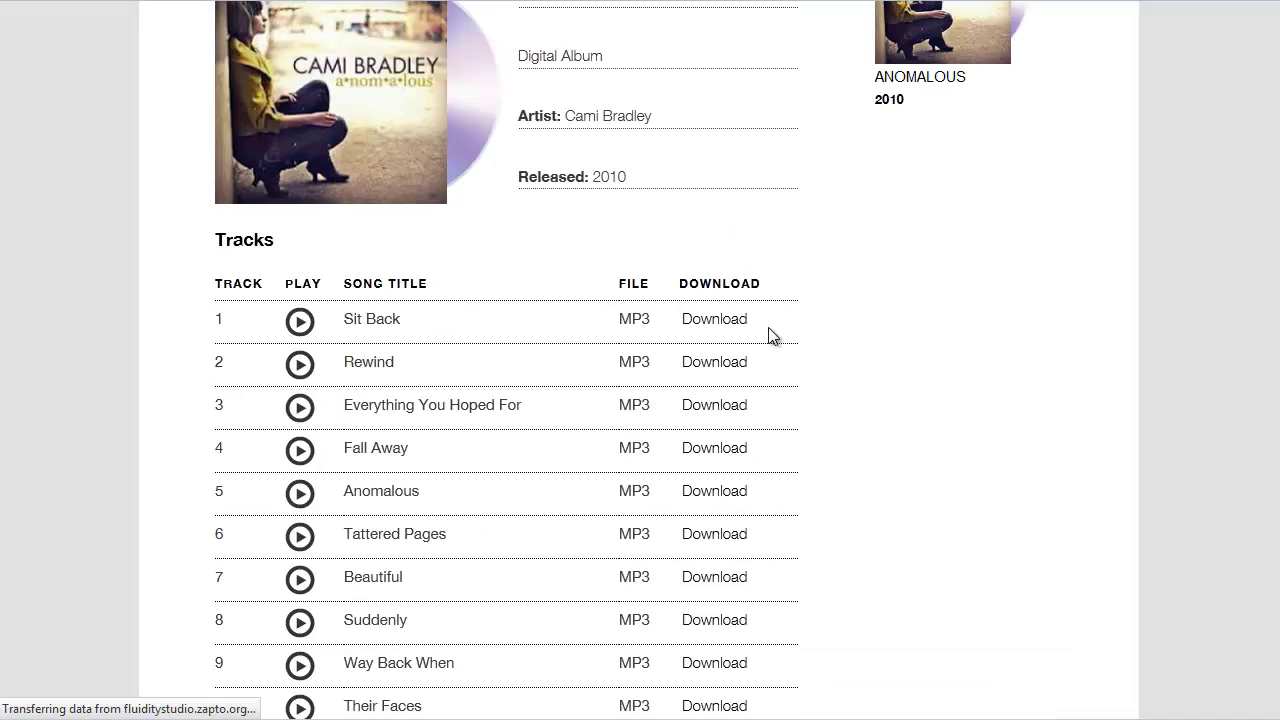
click(728, 326)
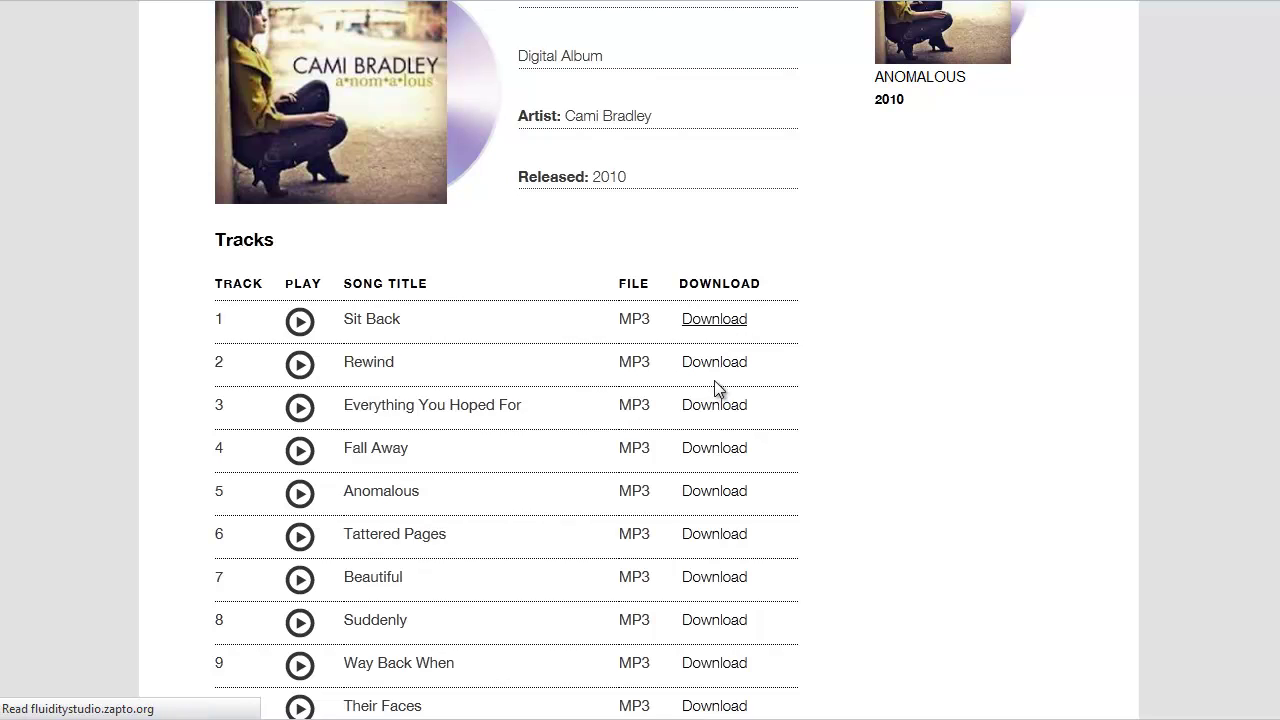
click(724, 328)
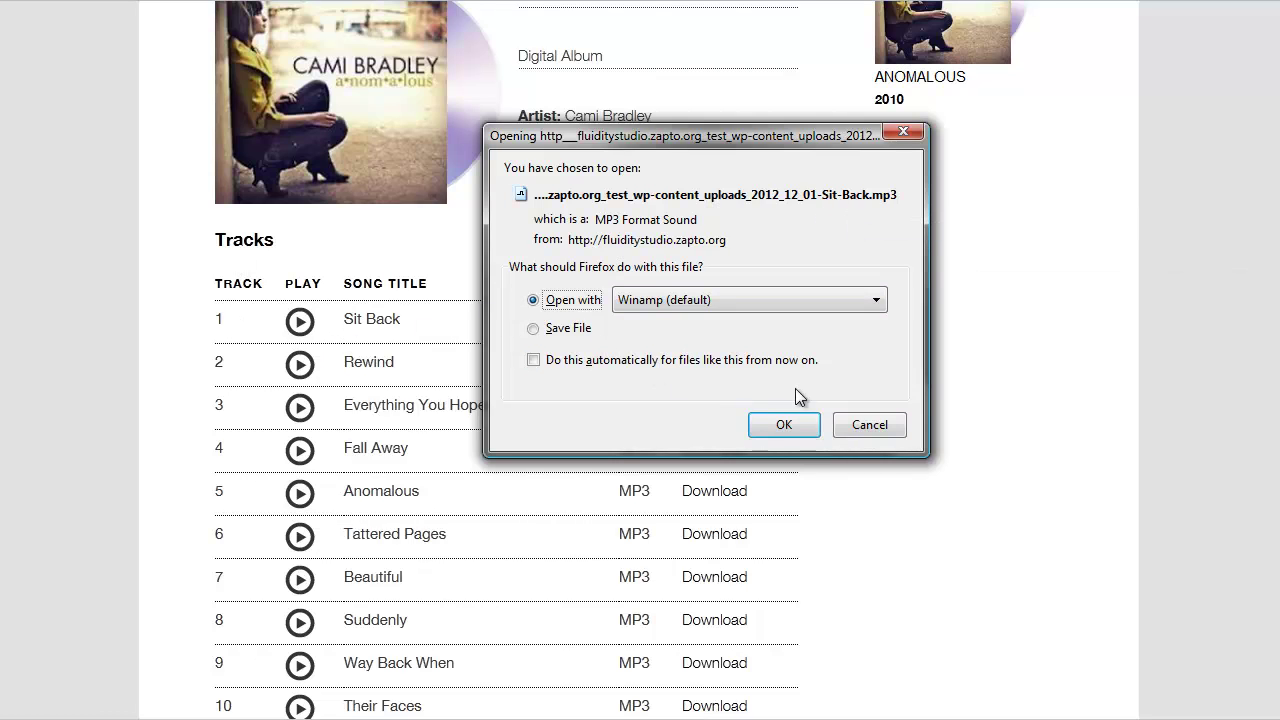
click(866, 427)
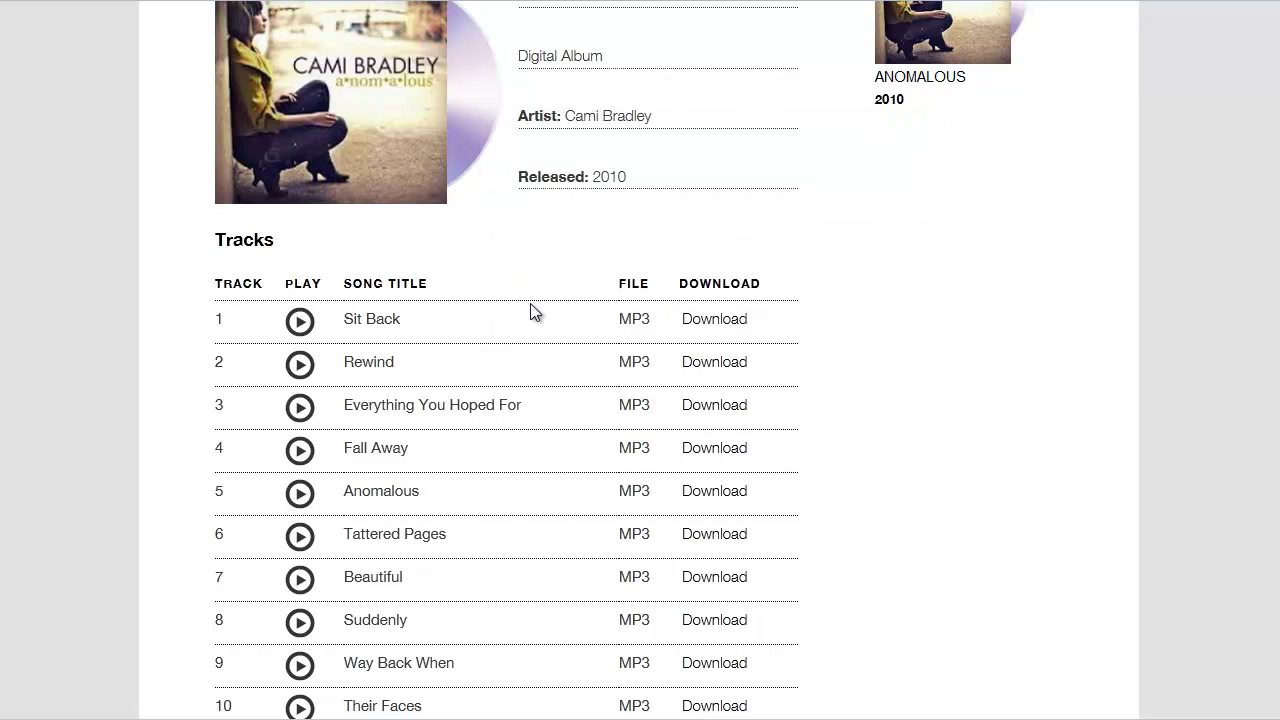
scroll(389, 162, up, 1)
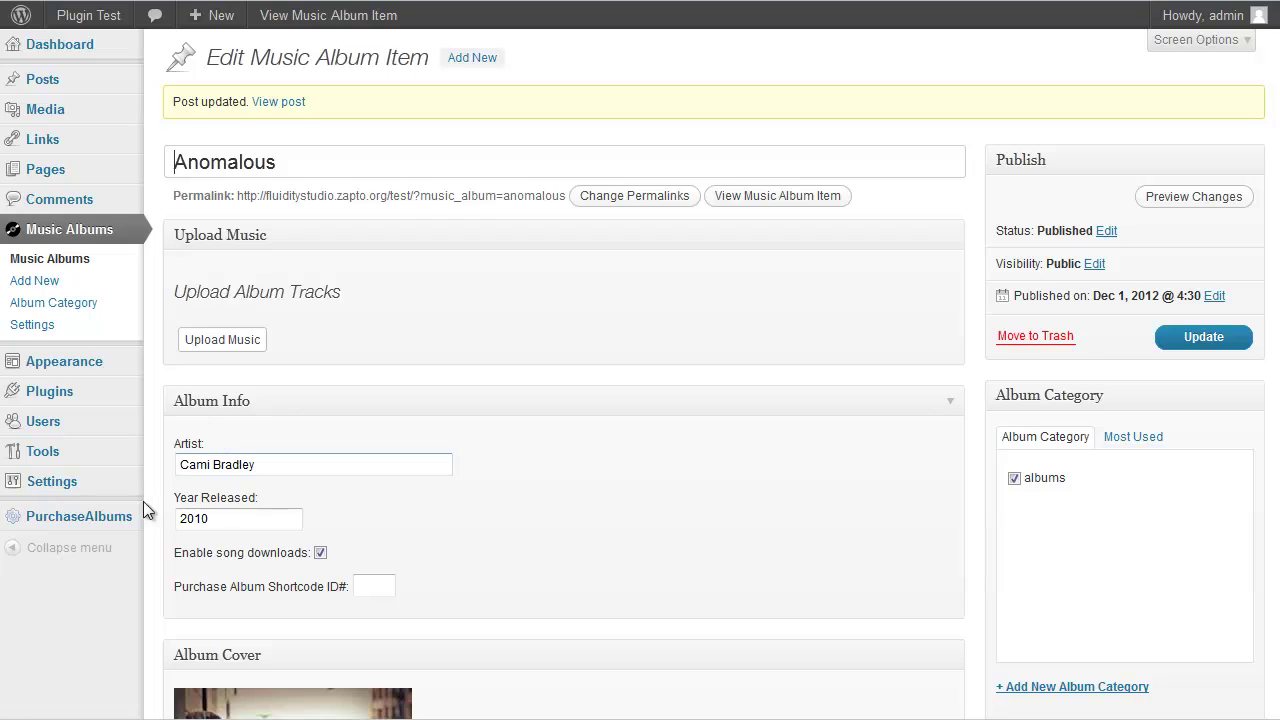
In PurchaseAlbums Settings, choose CSS3 button 2 as the Buy Now button style
mouse_move(120, 523)
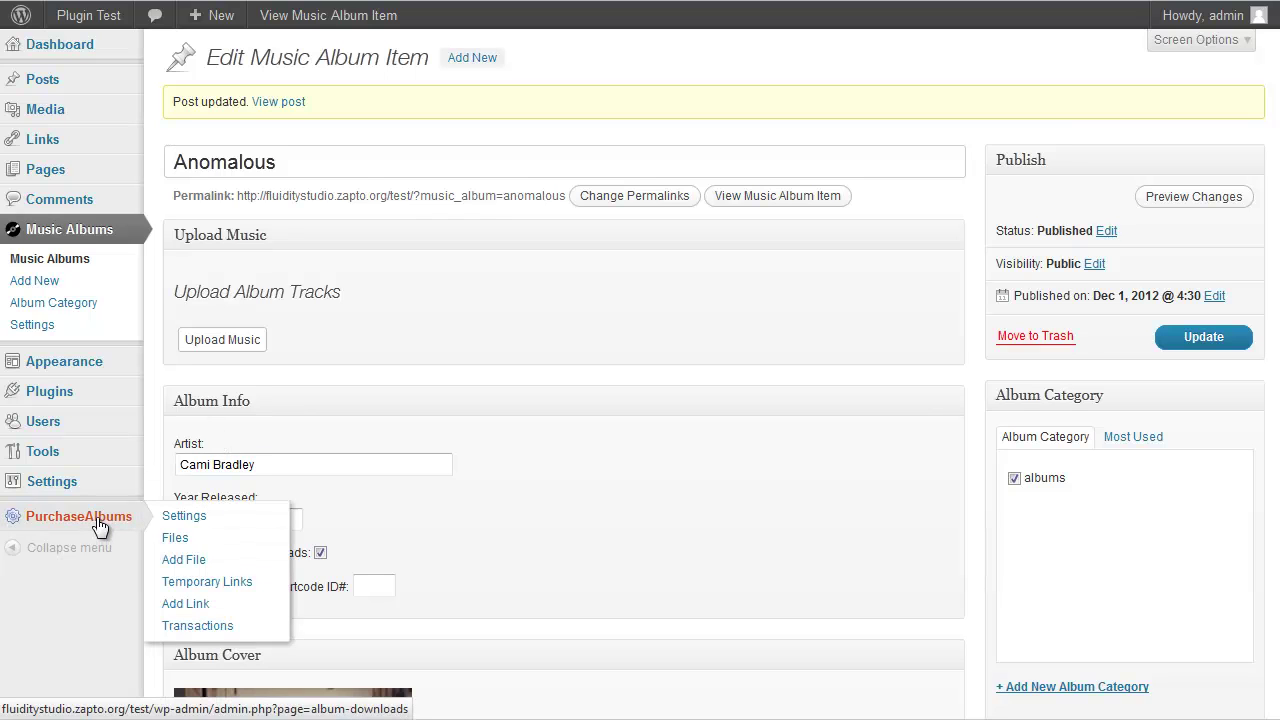
click(100, 518)
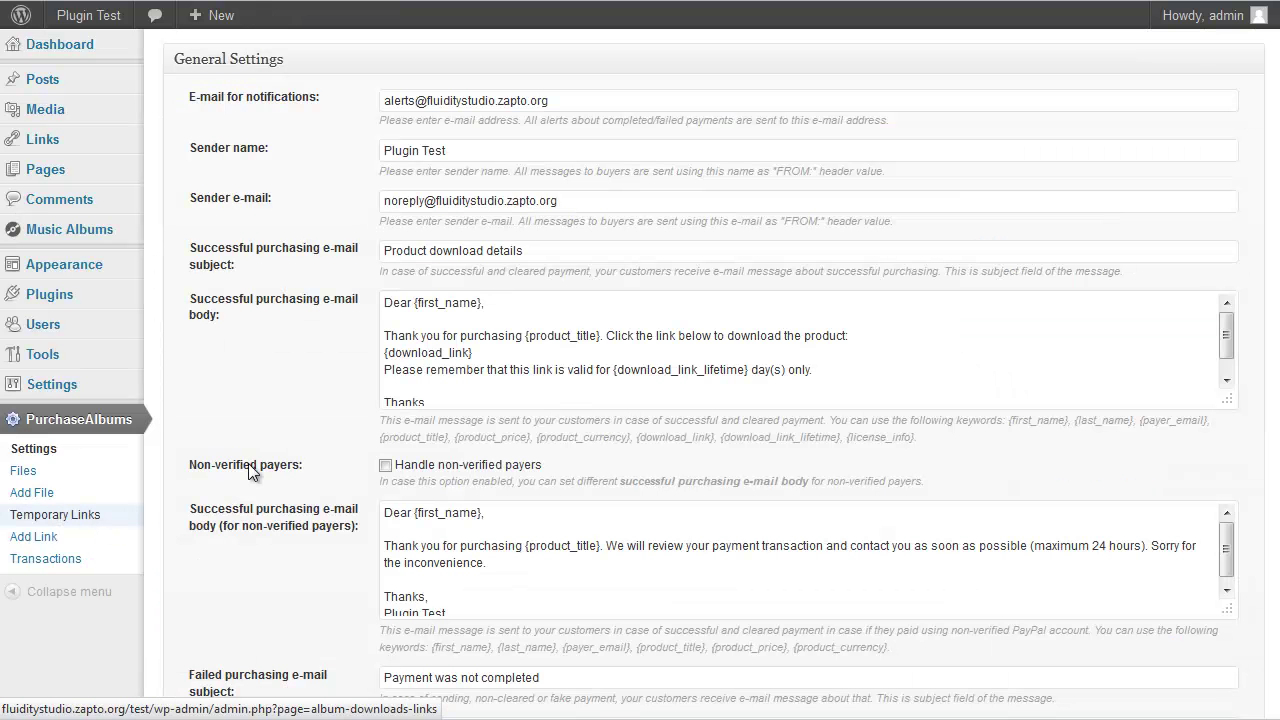
scroll(267, 289, down, 2)
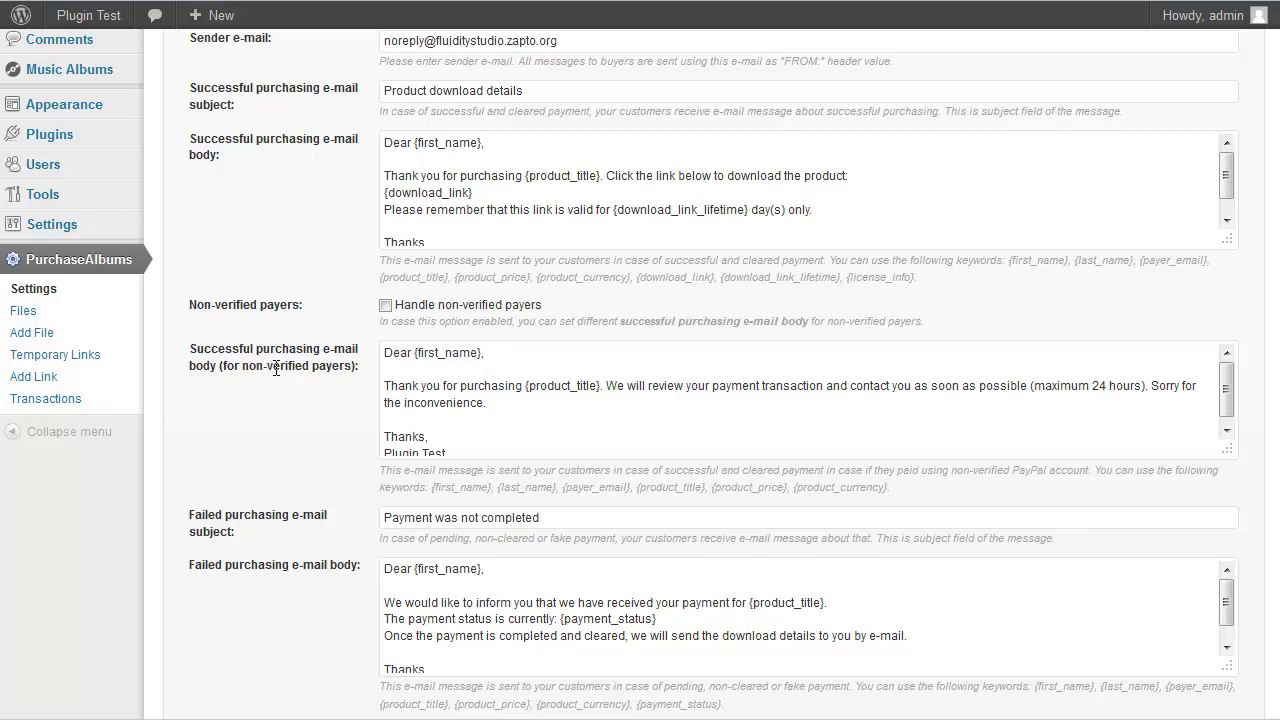
scroll(273, 310, down, 1)
scroll(273, 310, up, 2)
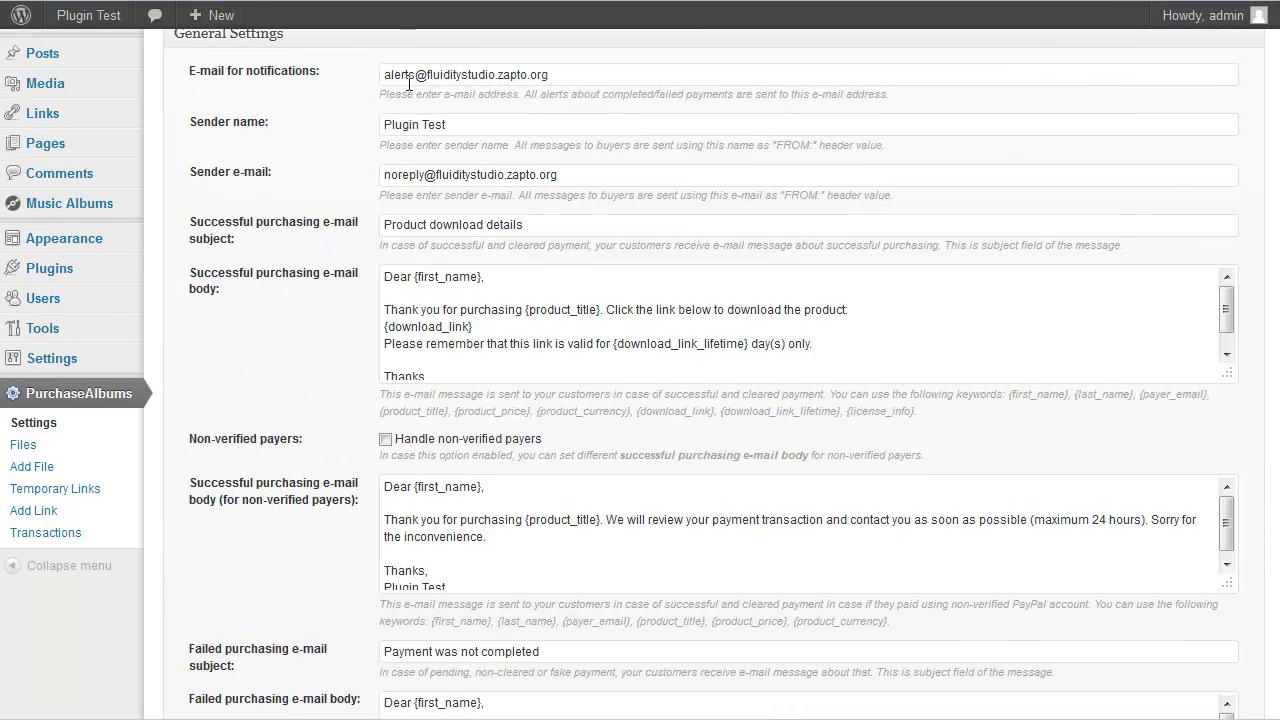
scroll(343, 95, down, 3)
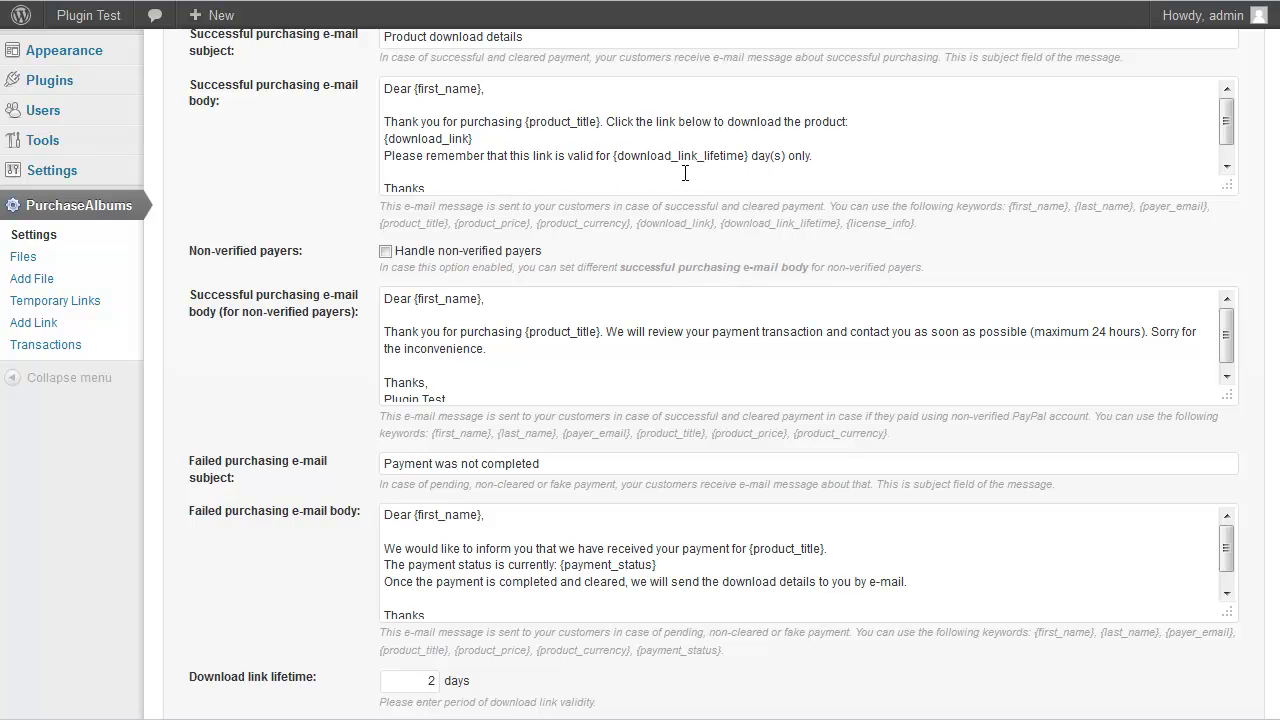
scroll(685, 173, down, 2)
scroll(240, 181, down, 3)
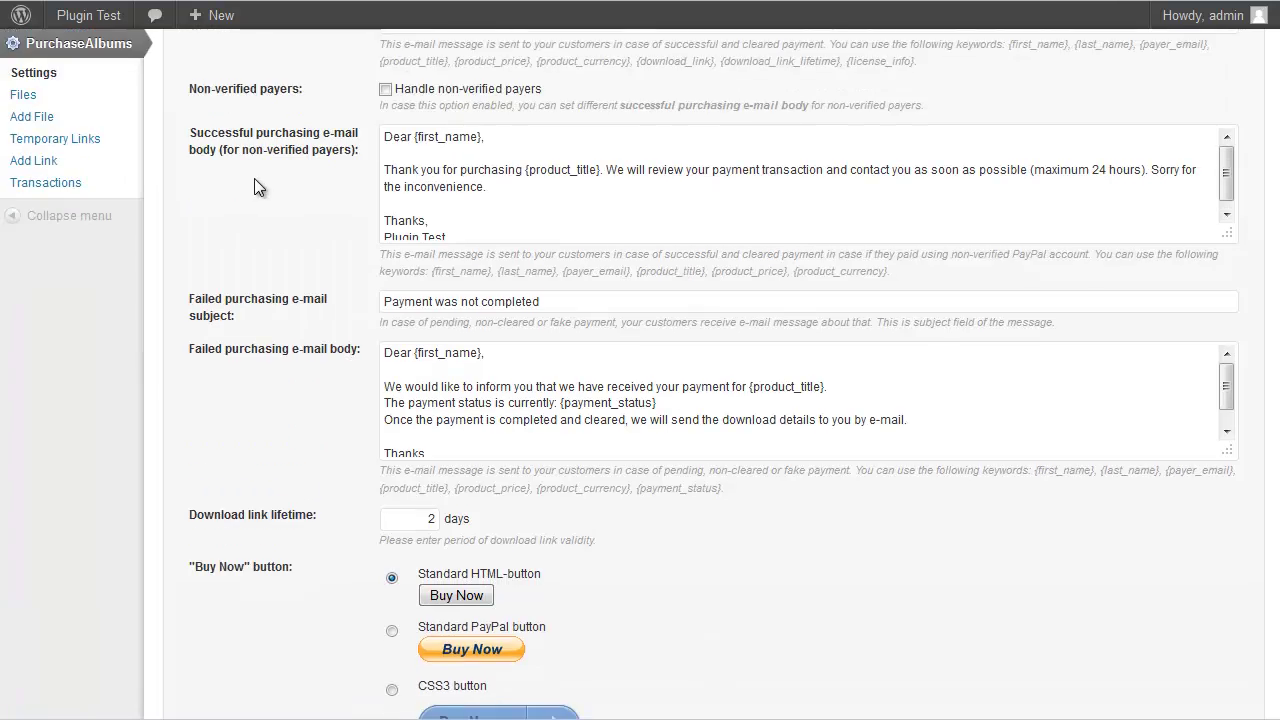
scroll(258, 171, down, 2)
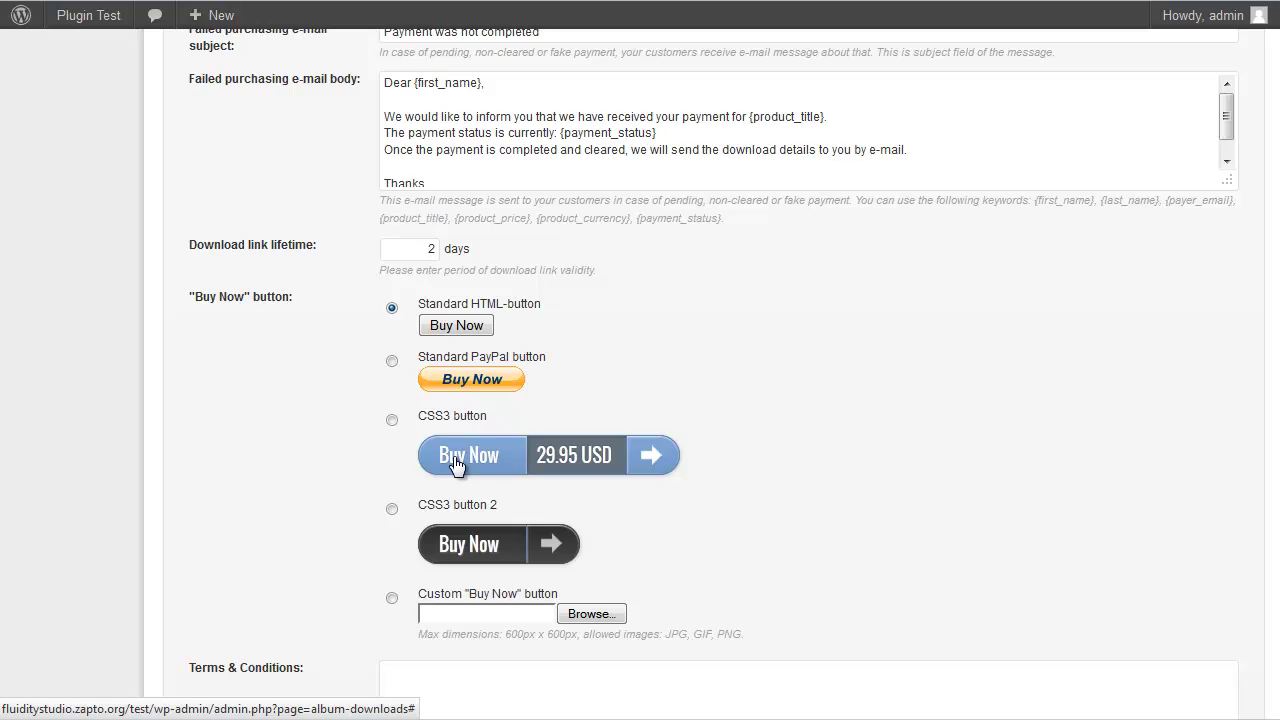
click(390, 510)
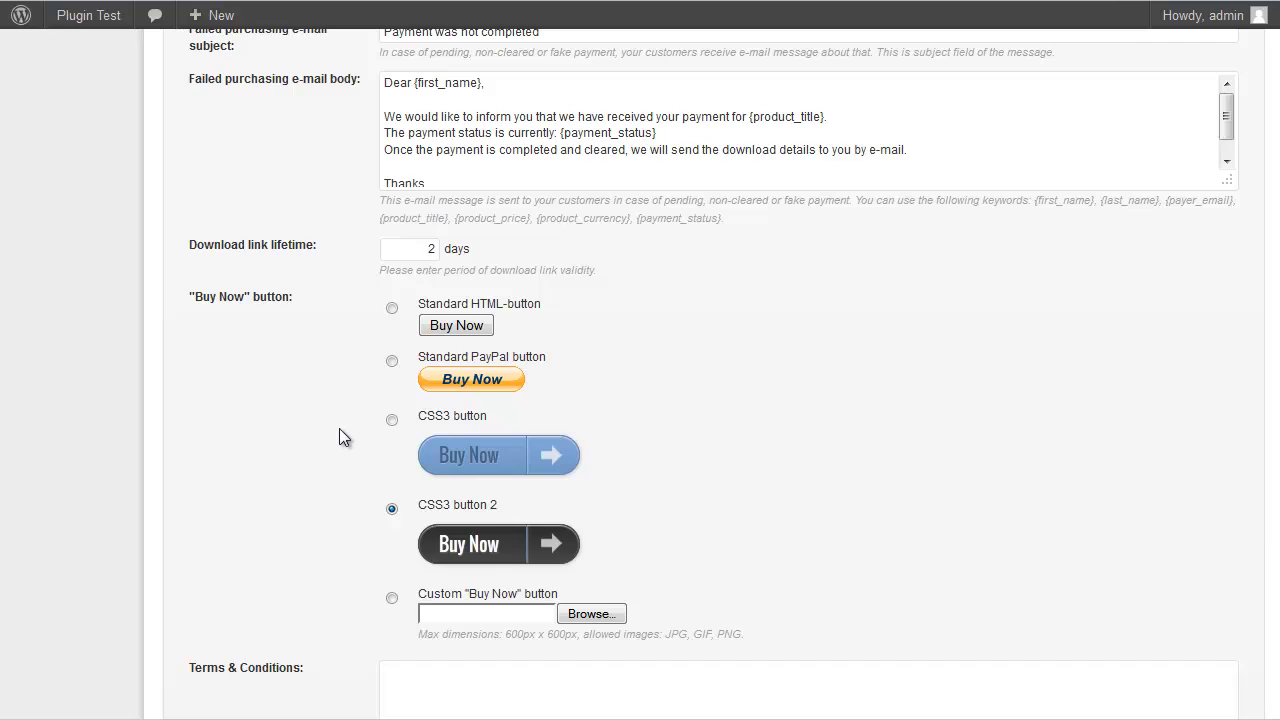
Save the PurchaseAlbums settings with Update Settings
scroll(327, 420, down, 3)
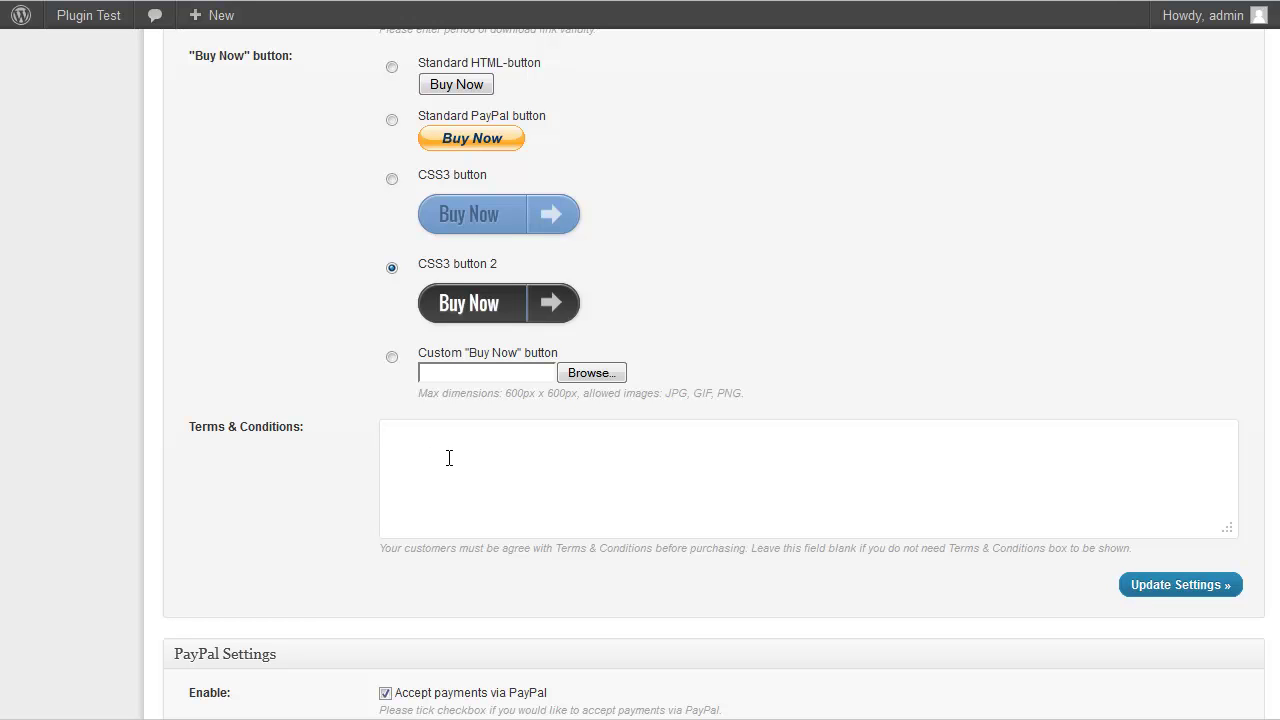
scroll(394, 449, down, 3)
scroll(387, 452, down, 1)
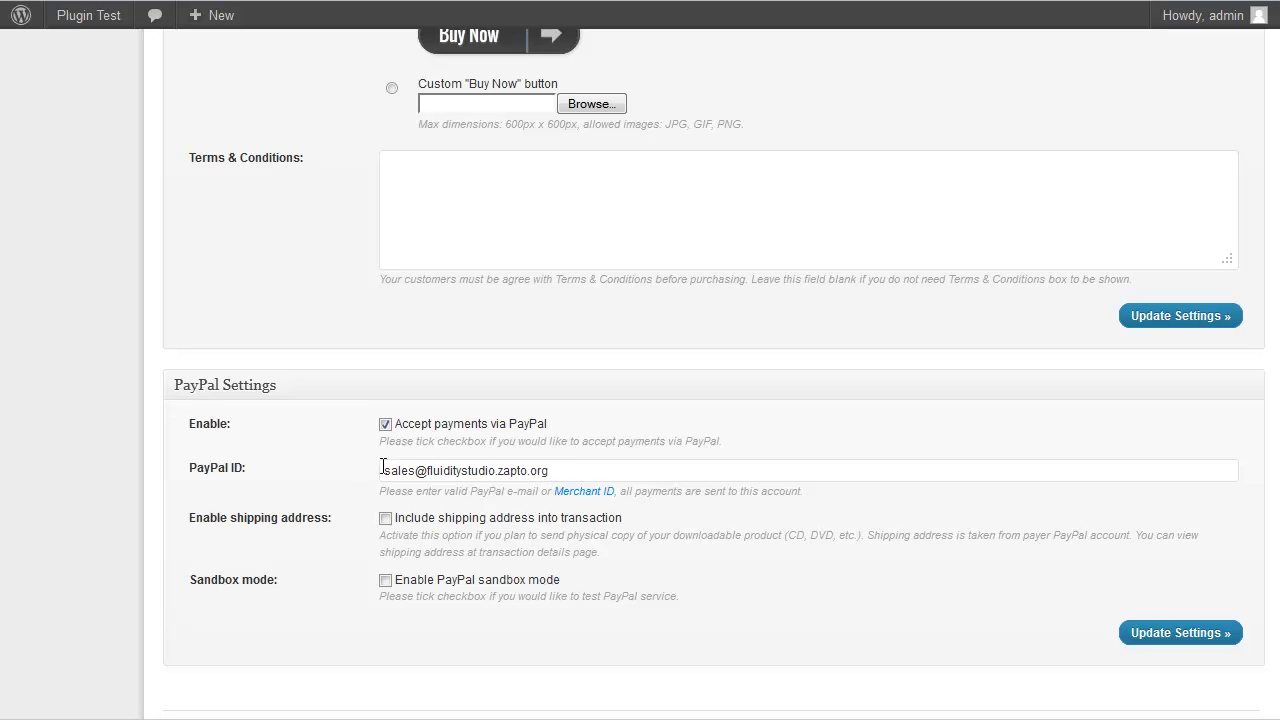
click(1198, 640)
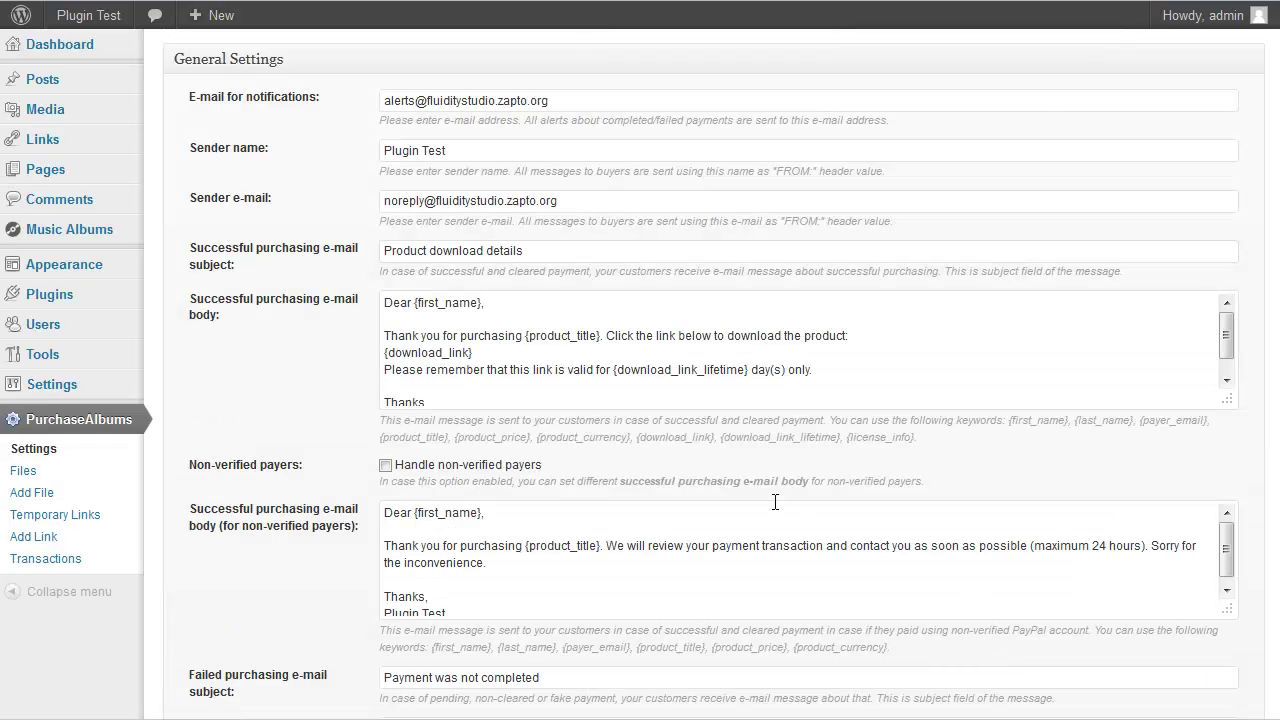
Overwrite the PayPal ID field with the seller's new PayPal e-mail and update settings
scroll(774, 500, down, 10)
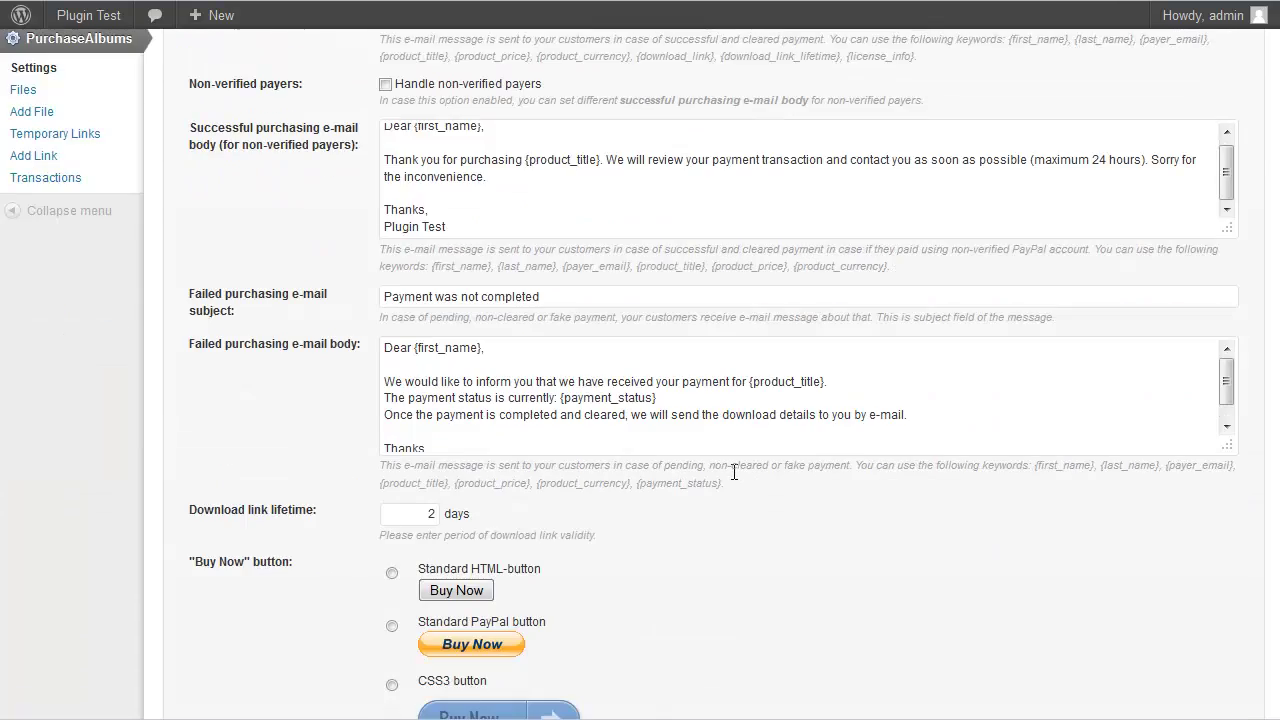
scroll(551, 360, up, 3)
scroll(590, 405, down, 5)
scroll(629, 446, down, 2)
drag(569, 438, 299, 424)
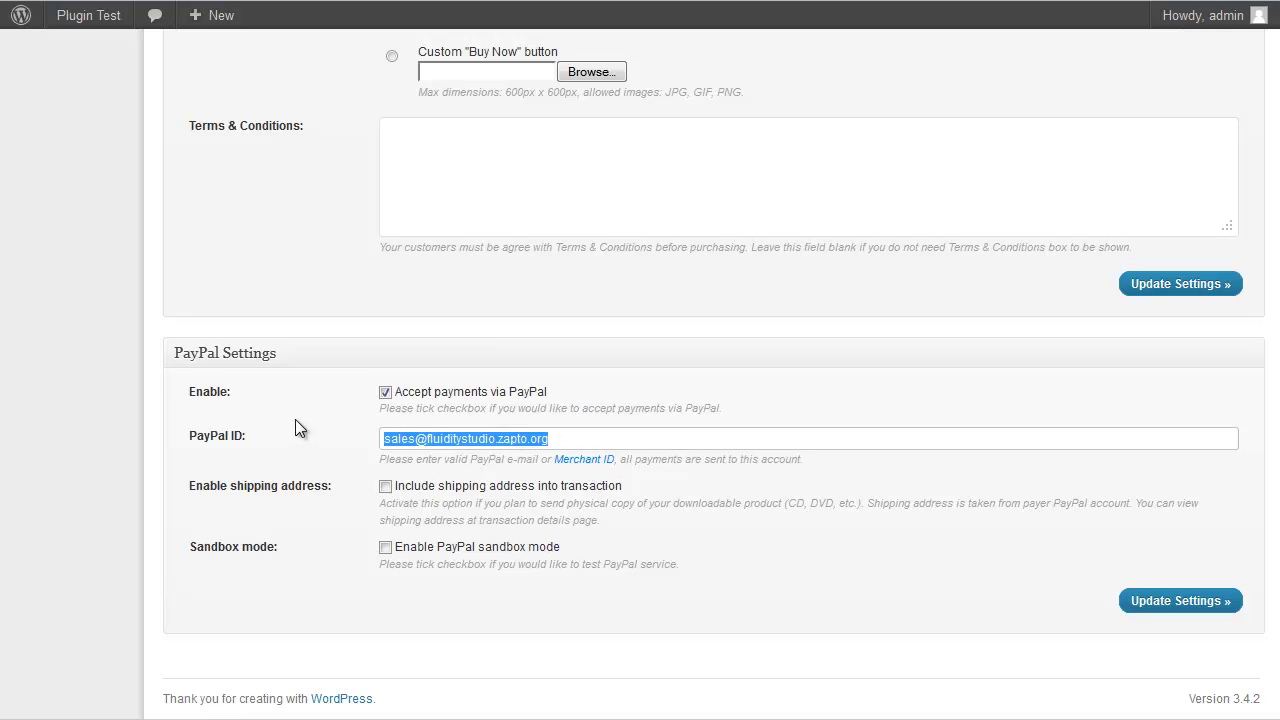
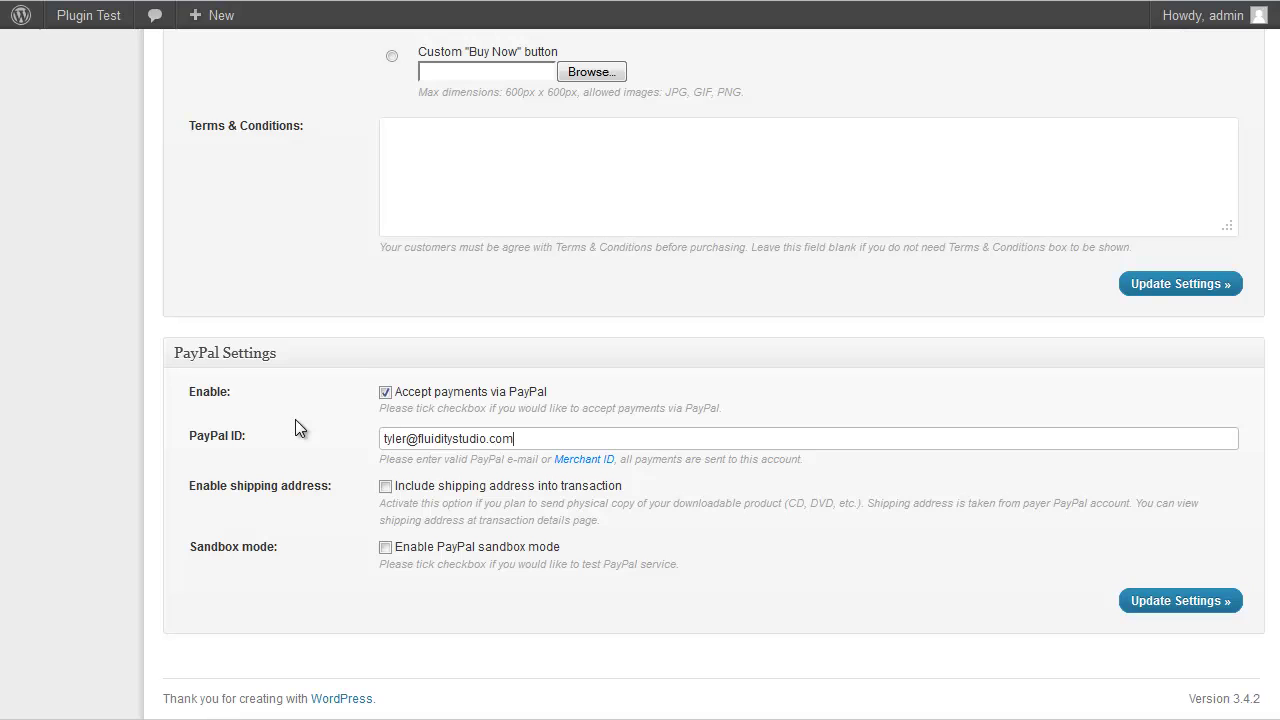
click(1155, 602)
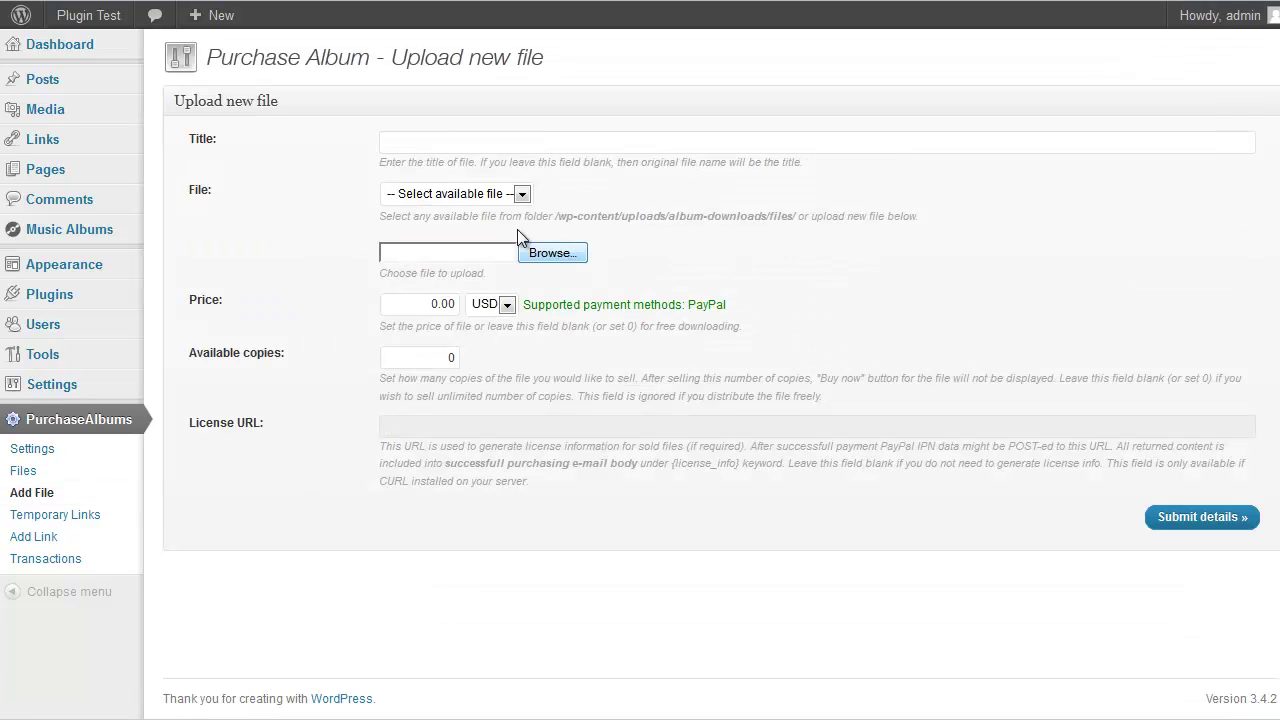
Enter Anomalous as the new PurchaseAlbums file title from the autocomplete suggestion
click(521, 146)
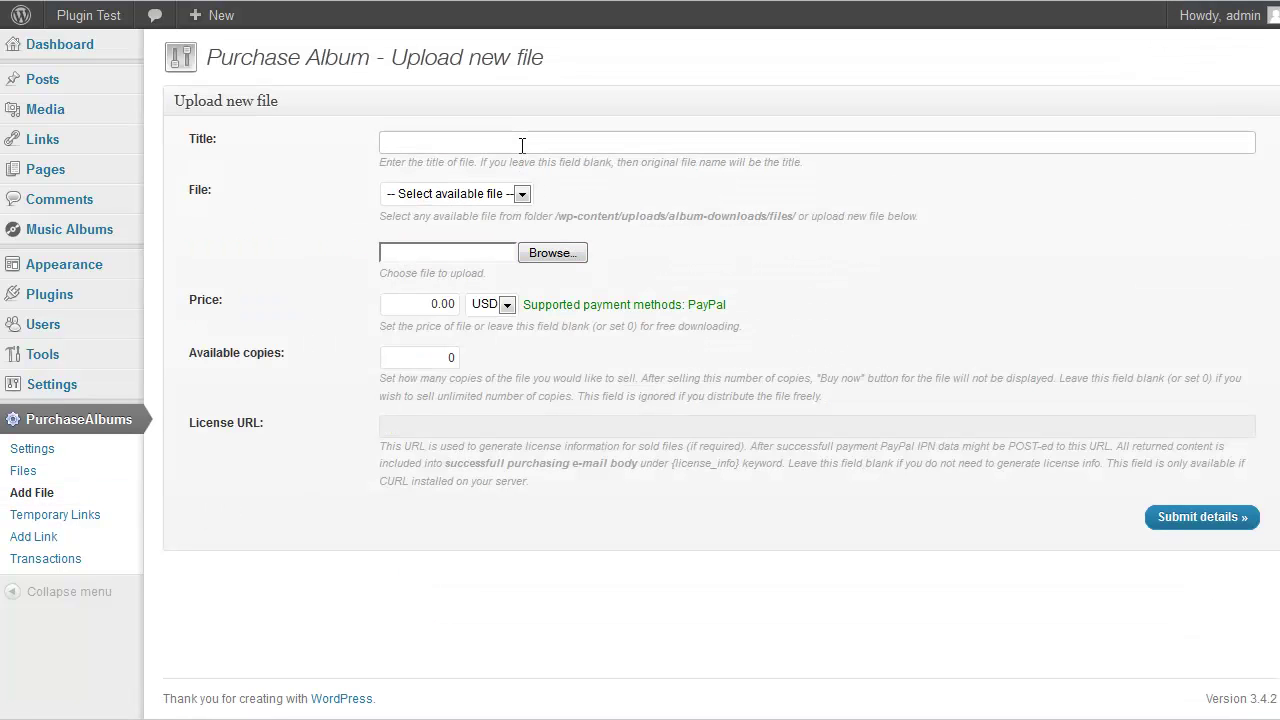
text(A)
key(Down)
key(Return)
Choose the Anomalous archive from the fs-music-albums folder as the upload file
click(551, 253)
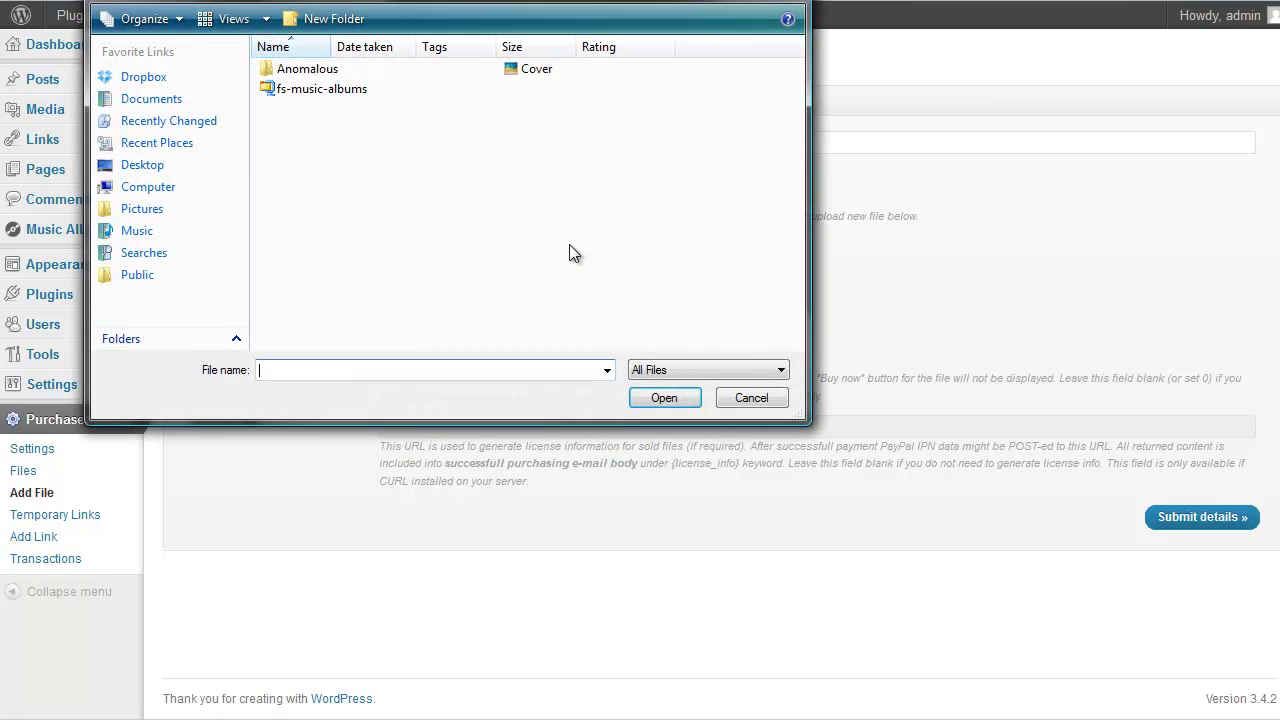
double_click(330, 89)
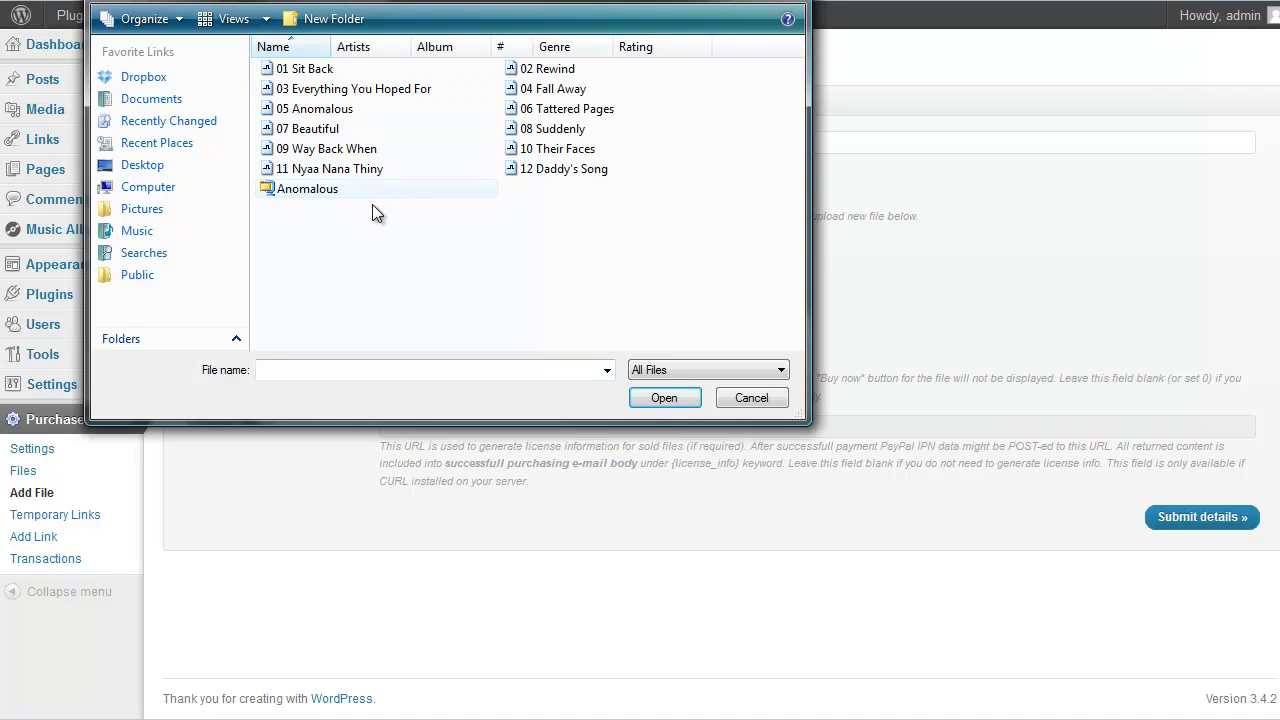
click(320, 192)
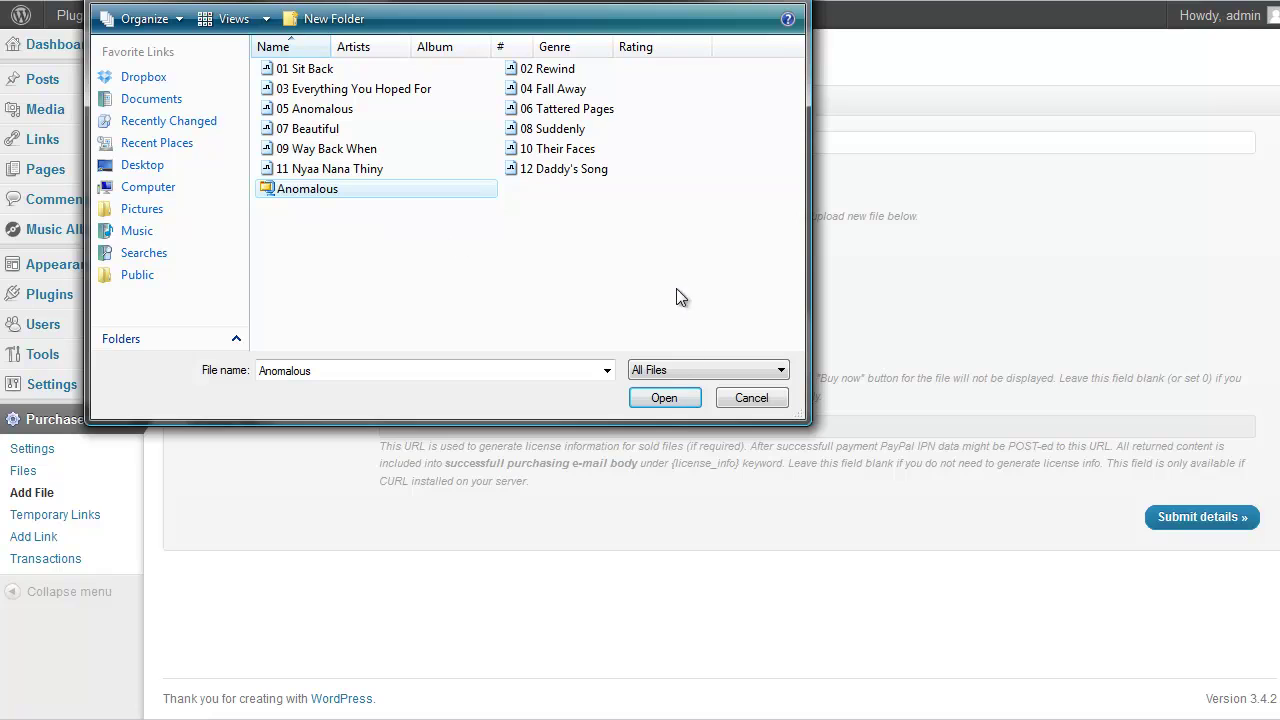
click(669, 396)
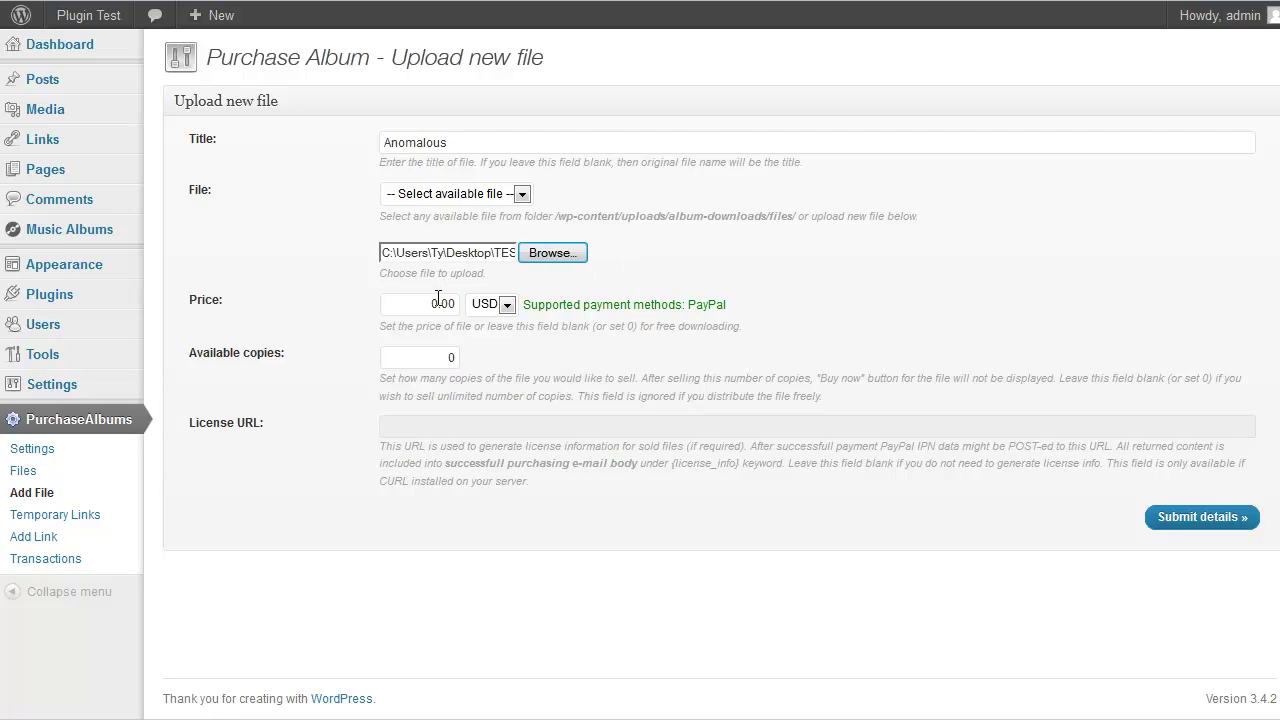
Price Anomalous.zip at 12.00 USD, keep available copies at 0, and submit it for sale
drag(438, 304, 432, 303)
text(12)
click(797, 306)
click(454, 359)
click(1190, 515)
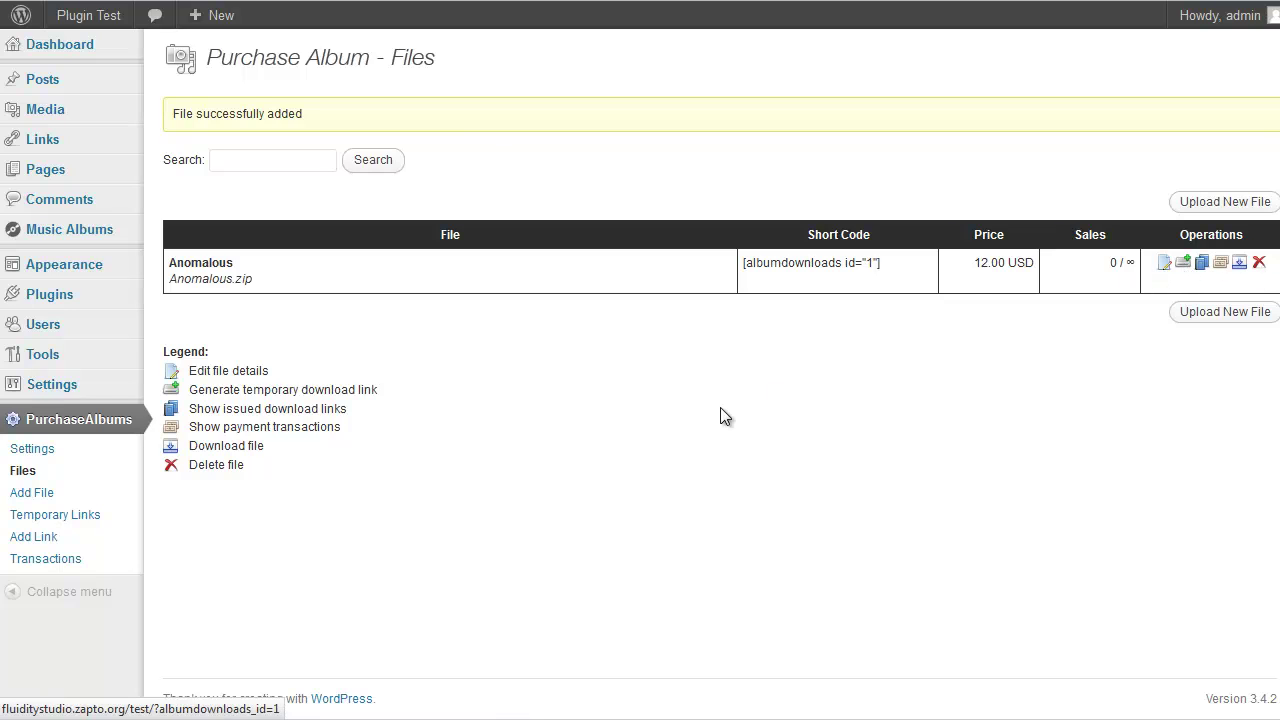
Enter 1 as the Anomalous album's Purchase Album Shortcode ID# and update the album
click(80, 240)
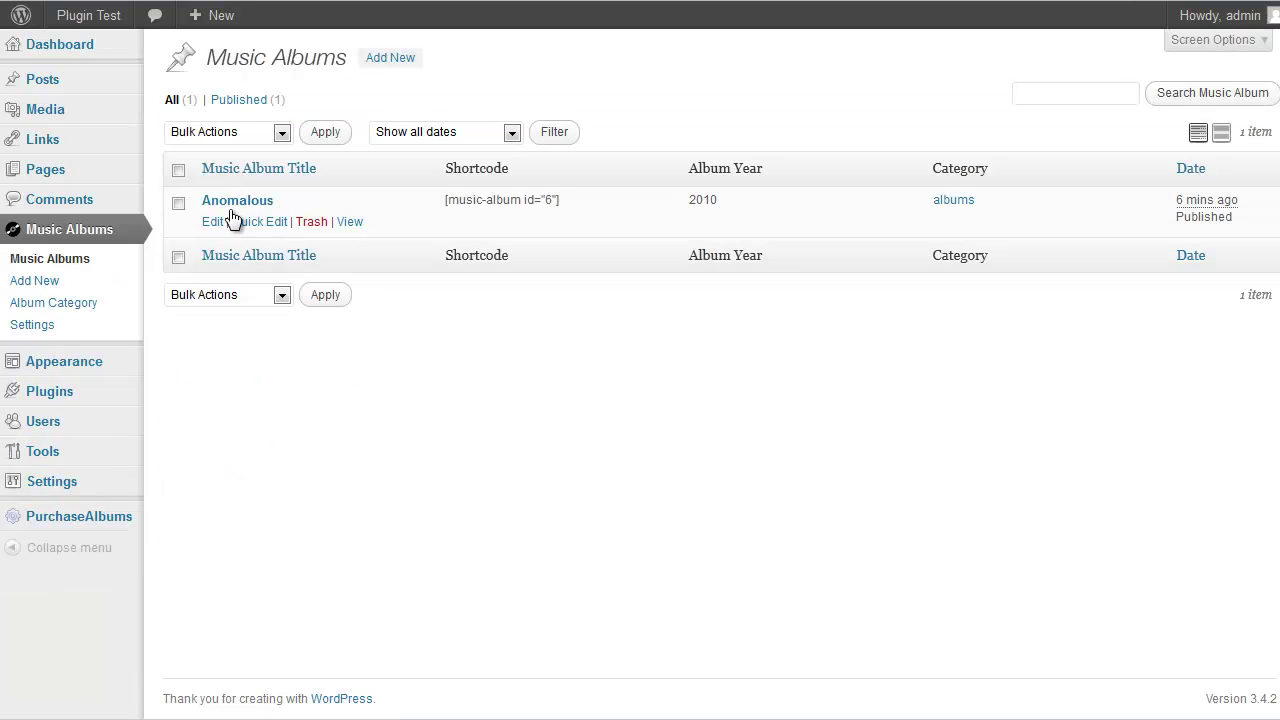
click(236, 201)
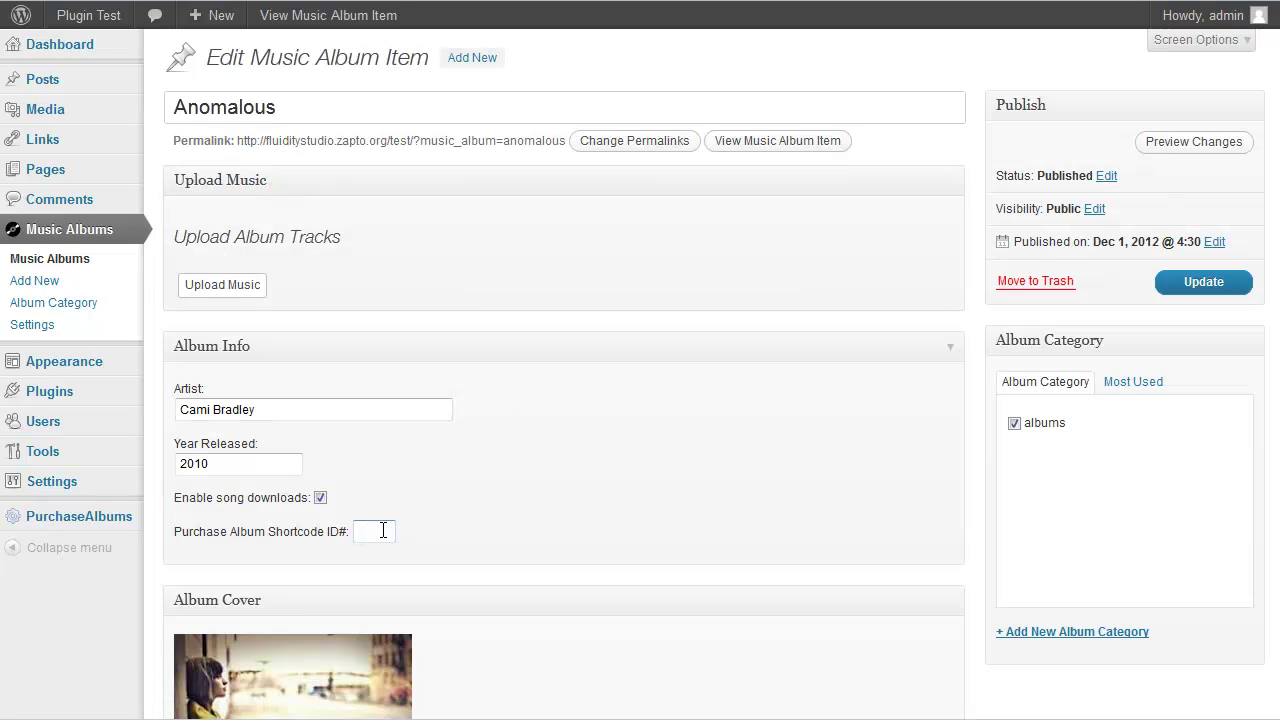
text(1)
click(1160, 285)
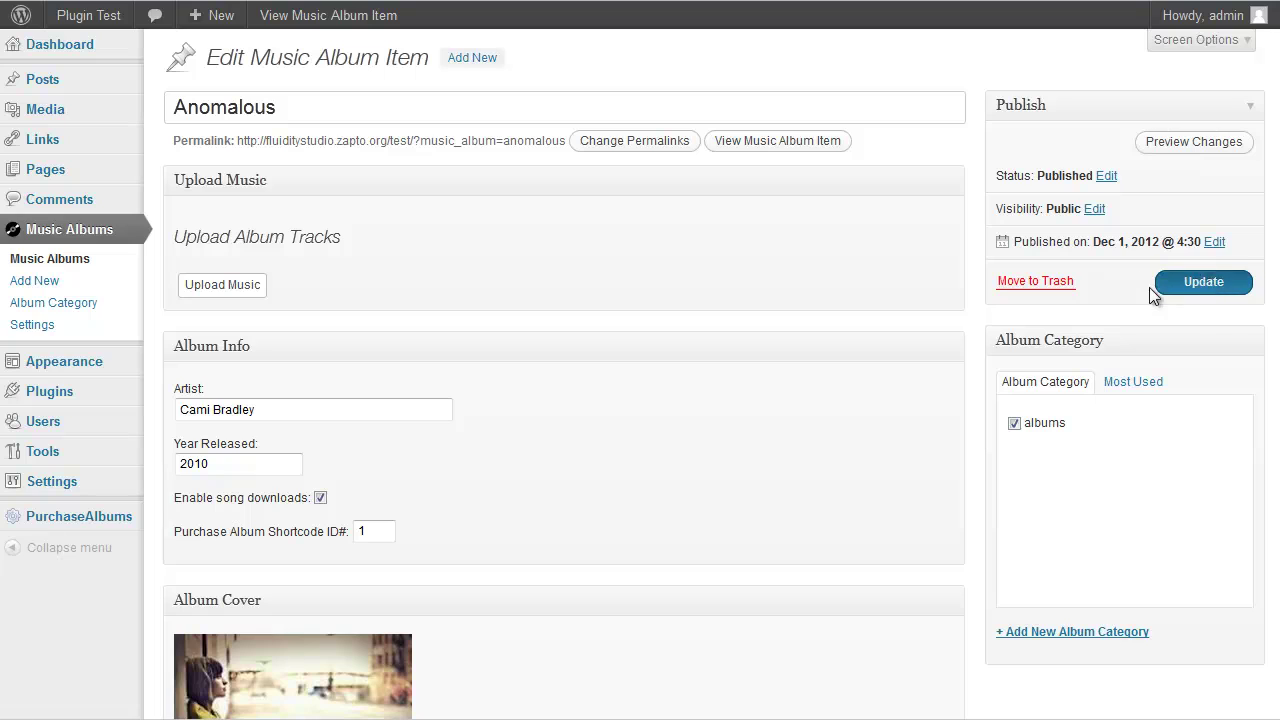
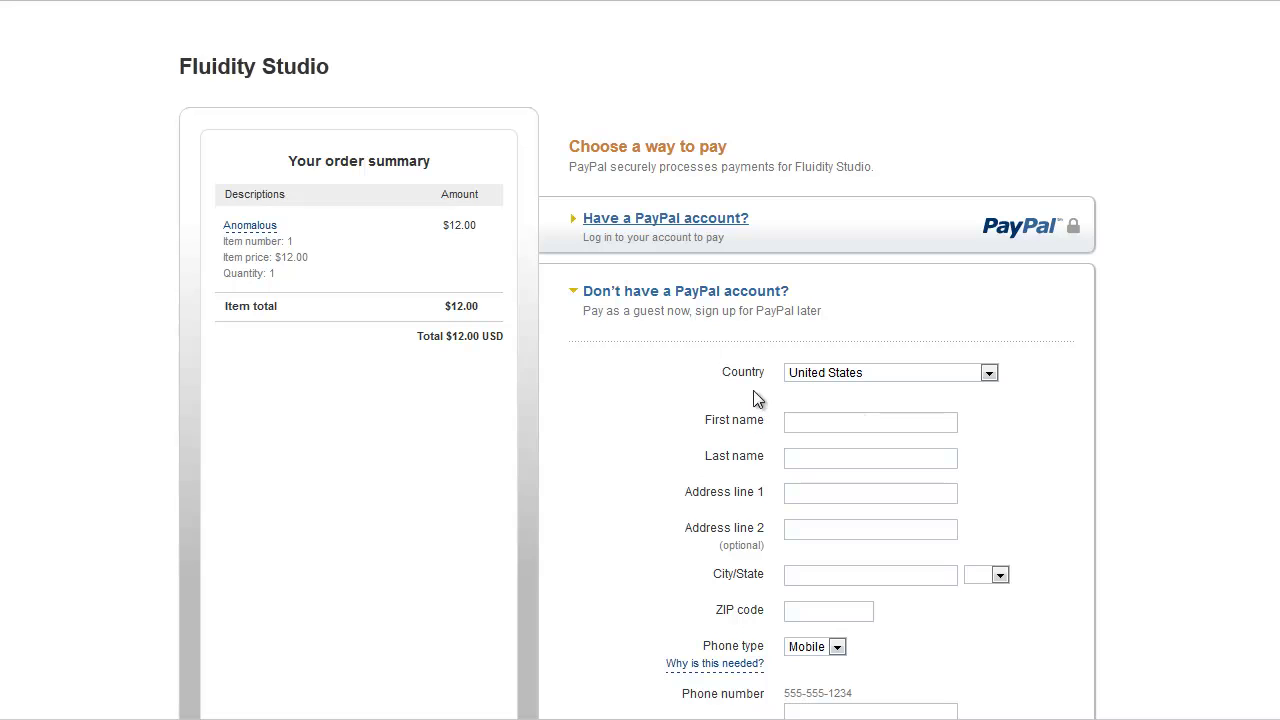
Scroll the PayPal checkout page showing the $12.00 USD Anomalous order summary
scroll(740, 410, down, 1)
Choose to pay with an existing PayPal account on the checkout form
scroll(803, 418, down, 2)
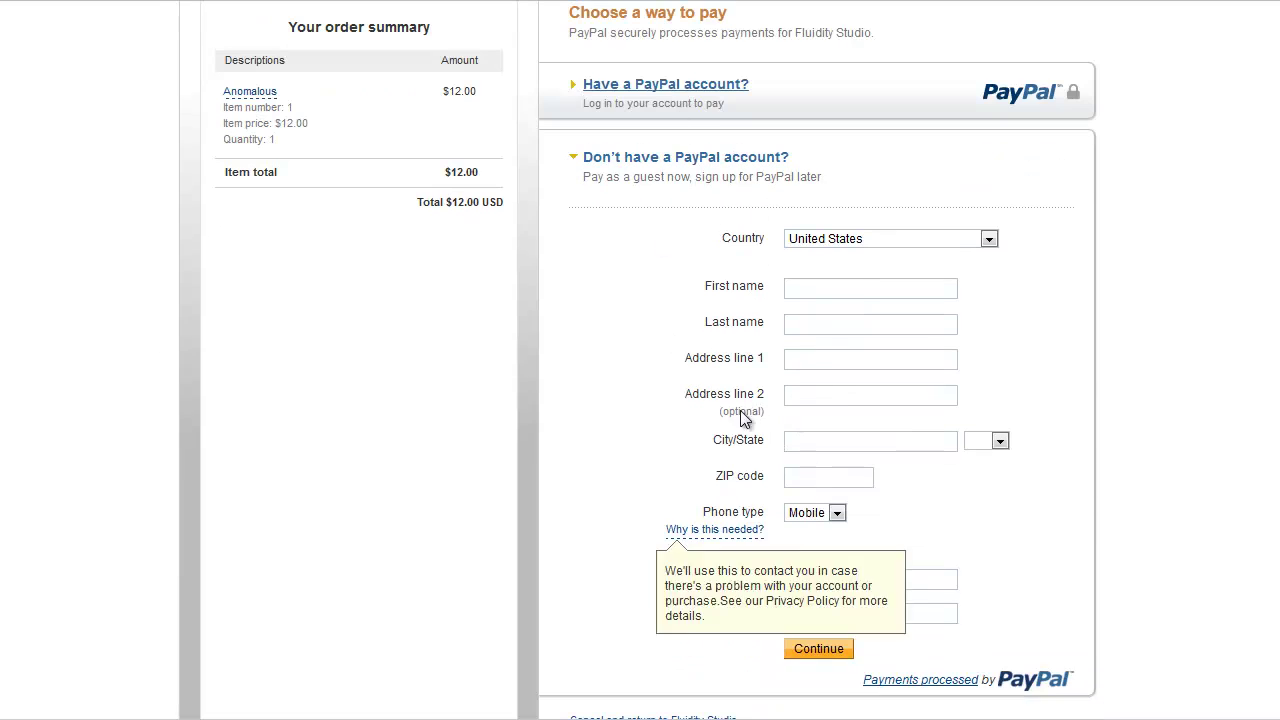
click(664, 90)
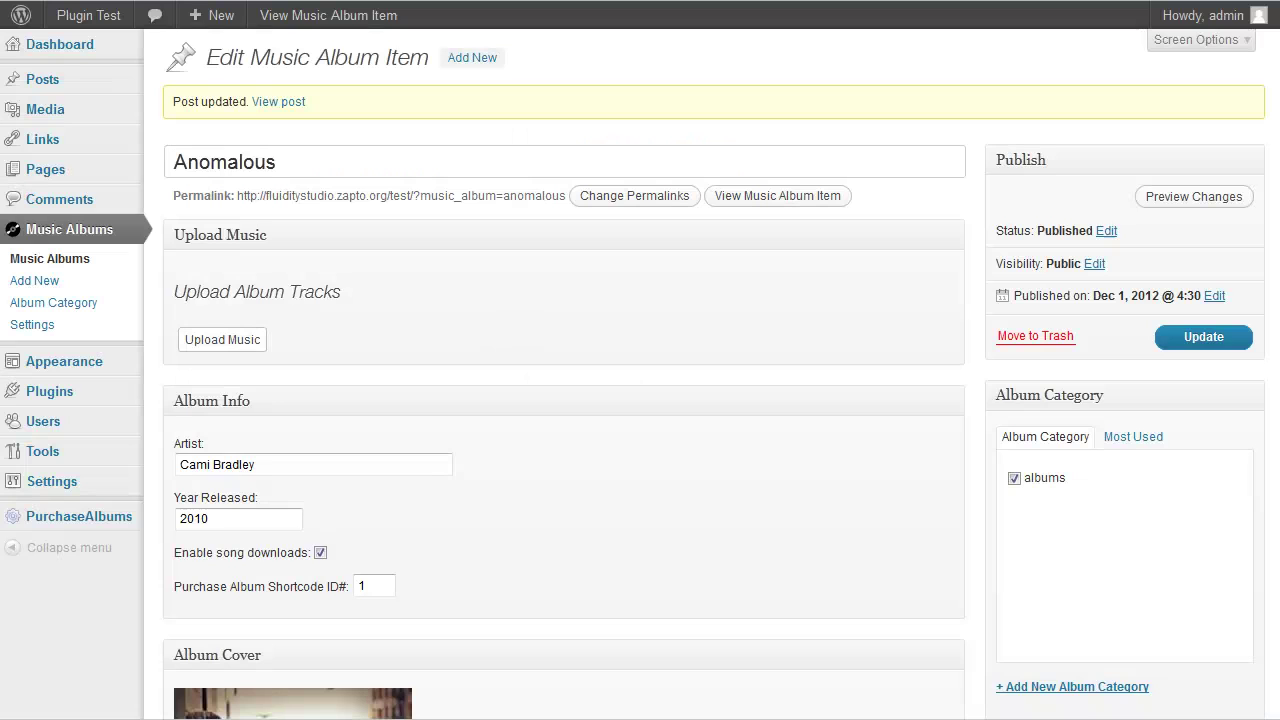
Change the PurchaseAlbums download link lifetime from 2 to 1 day and update the settings
mouse_move(88, 520)
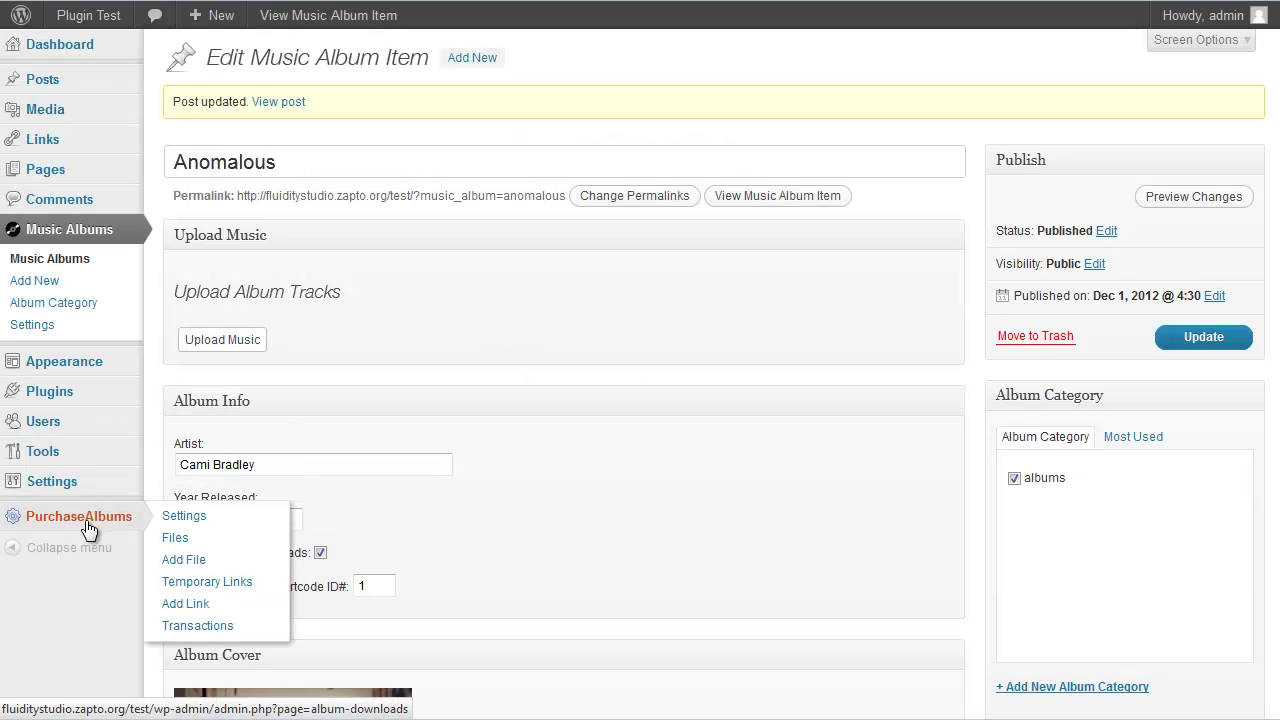
click(178, 520)
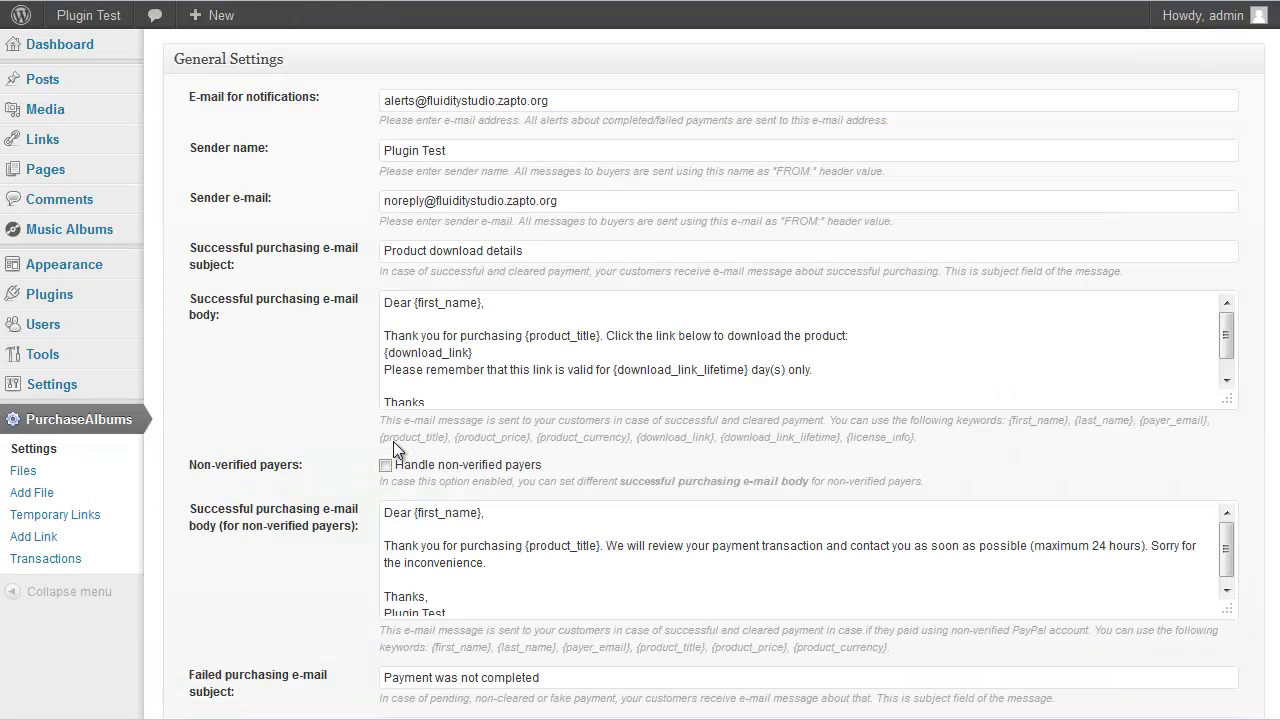
scroll(300, 445, down, 5)
scroll(295, 441, down, 2)
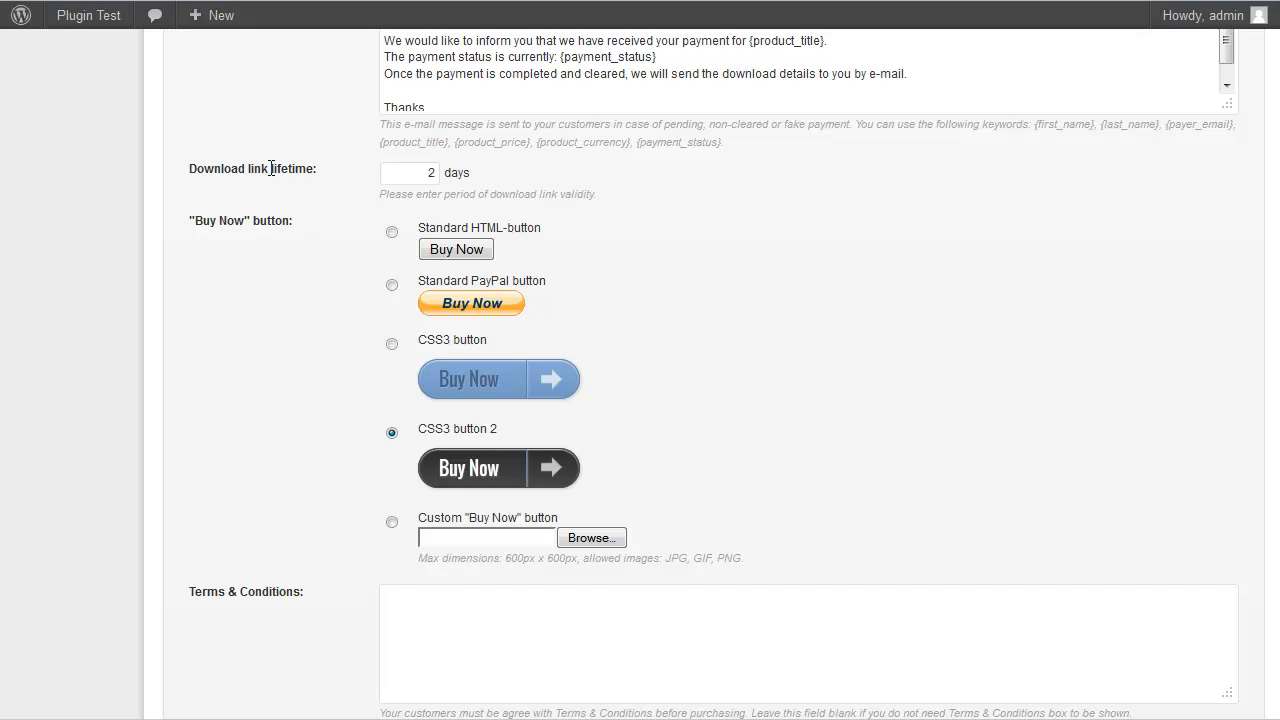
double_click(437, 172)
scroll(810, 226, up, 3)
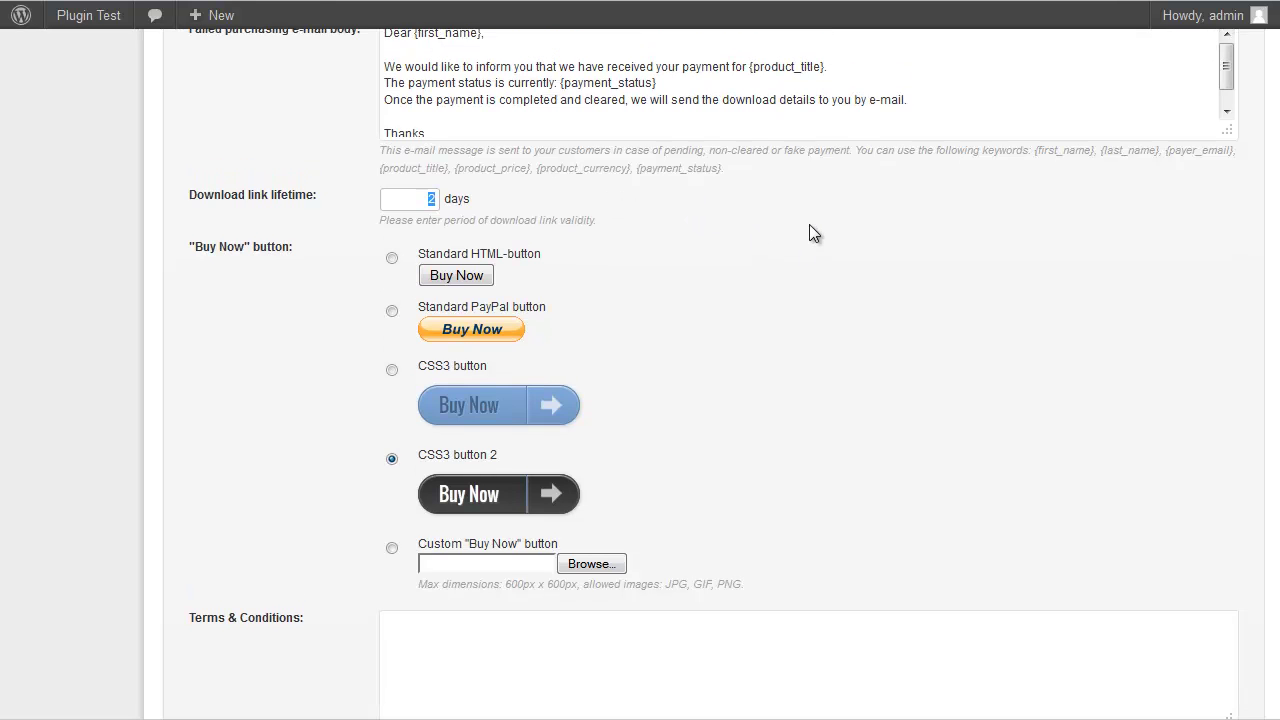
text(1)
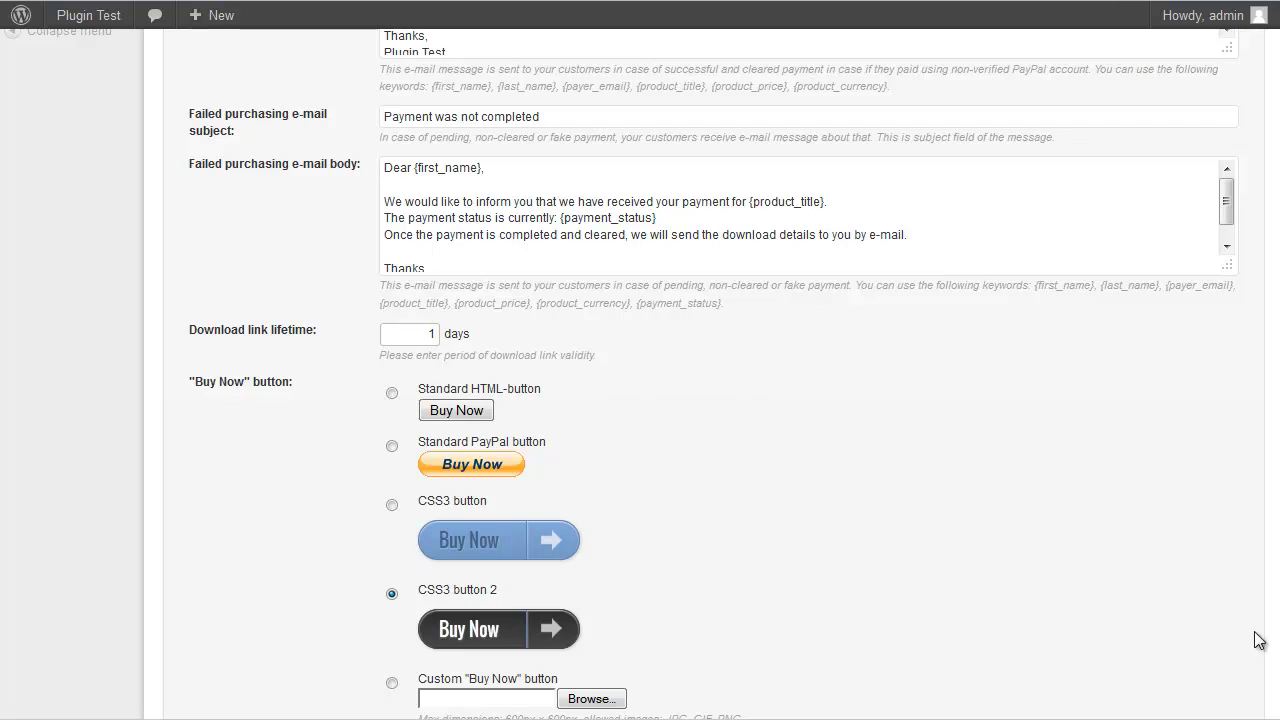
scroll(1140, 520, down, 5)
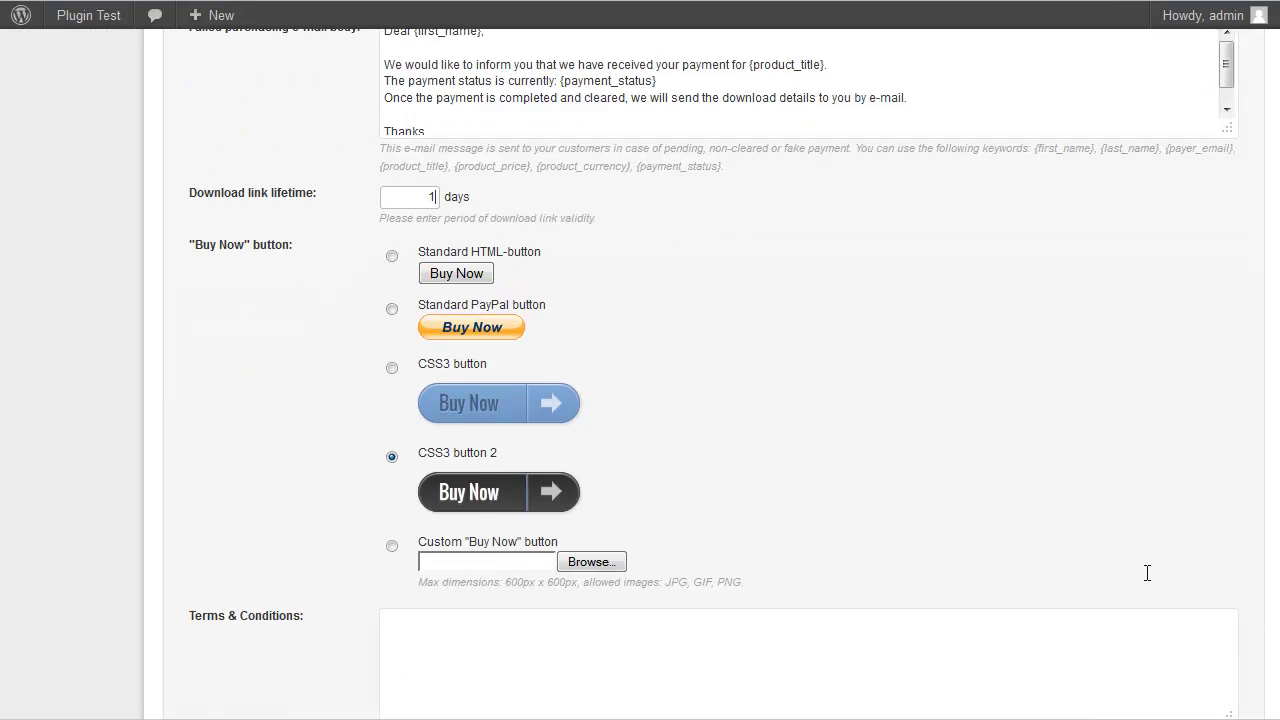
click(1160, 649)
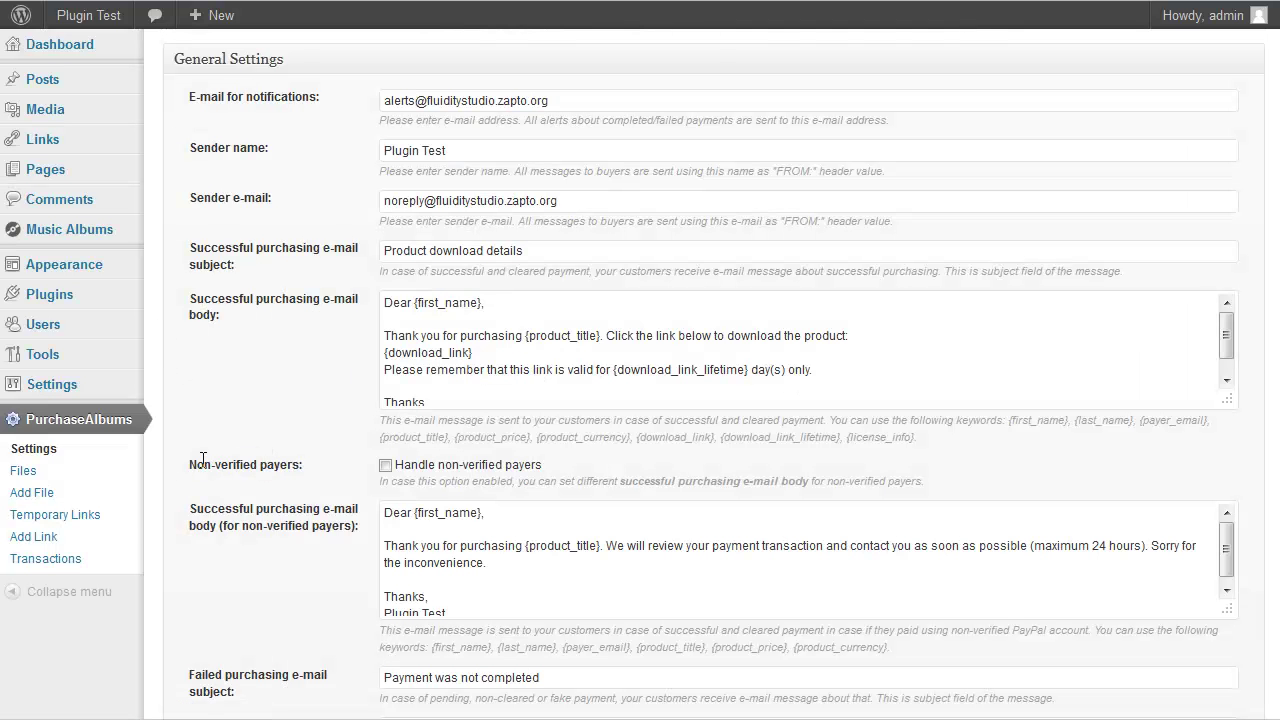
Review the empty PurchaseAlbums Transactions and Temporary Links lists
click(45, 562)
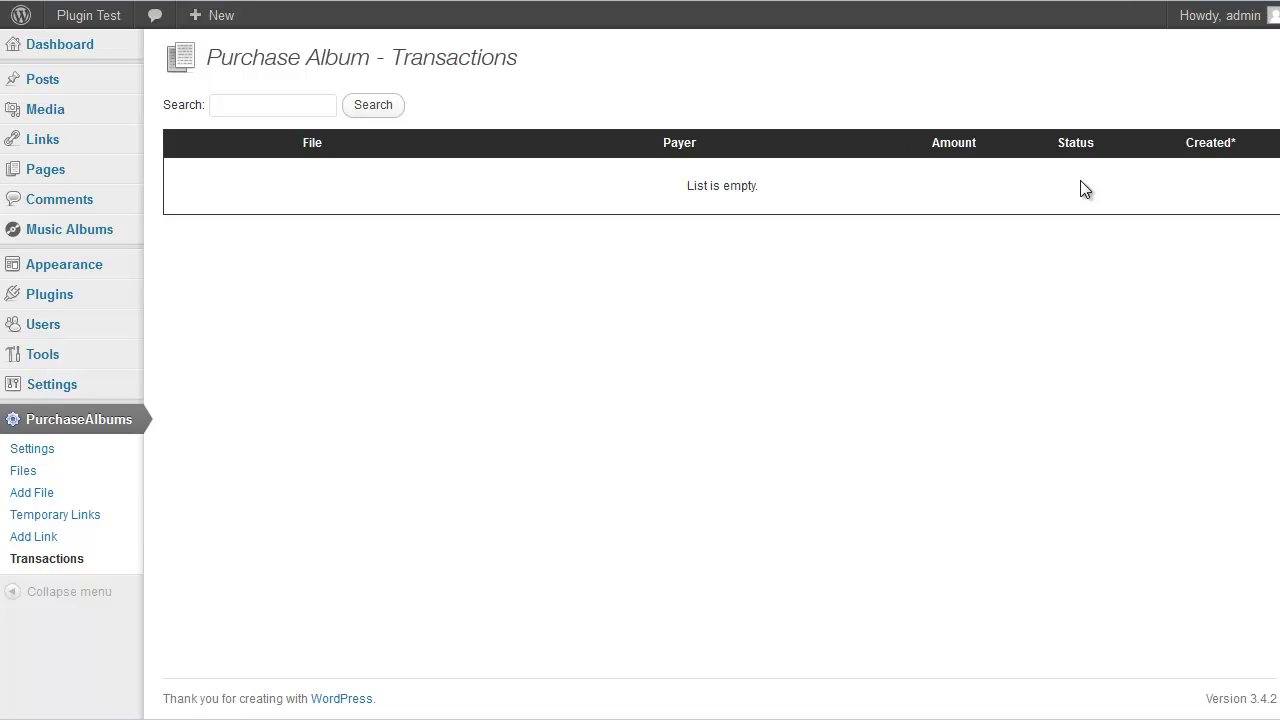
click(93, 521)
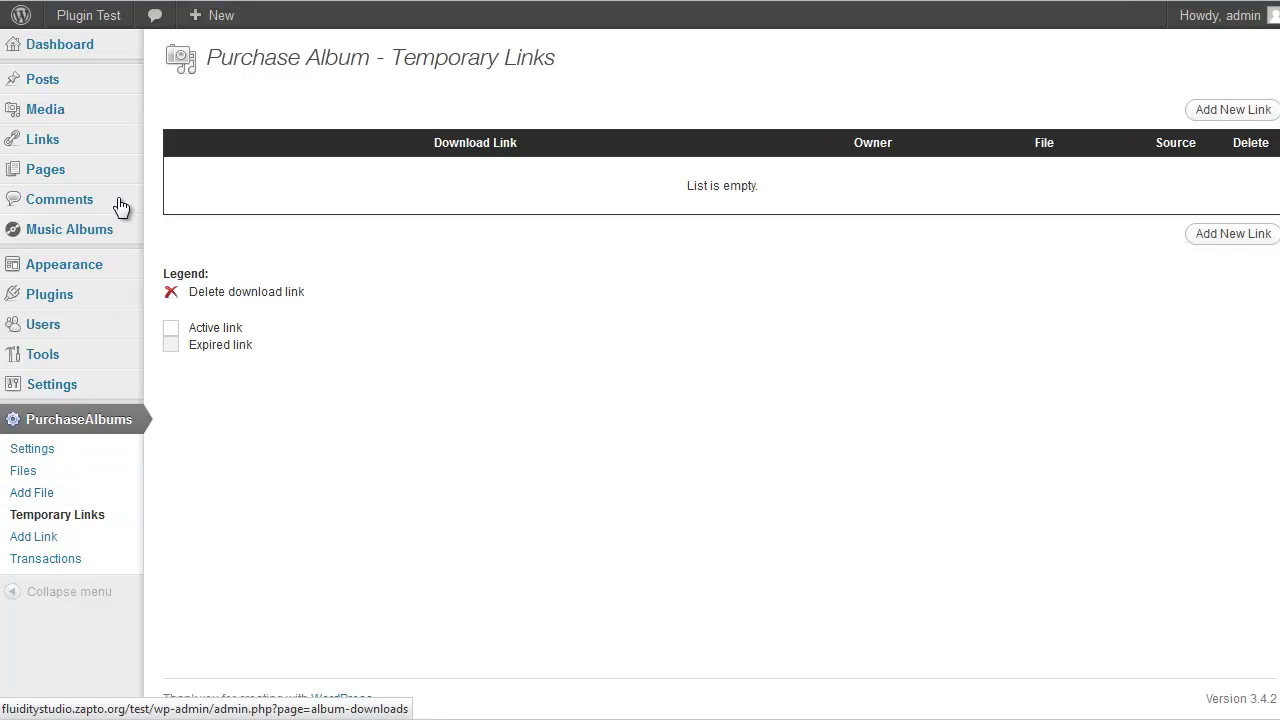
mouse_move(91, 232)
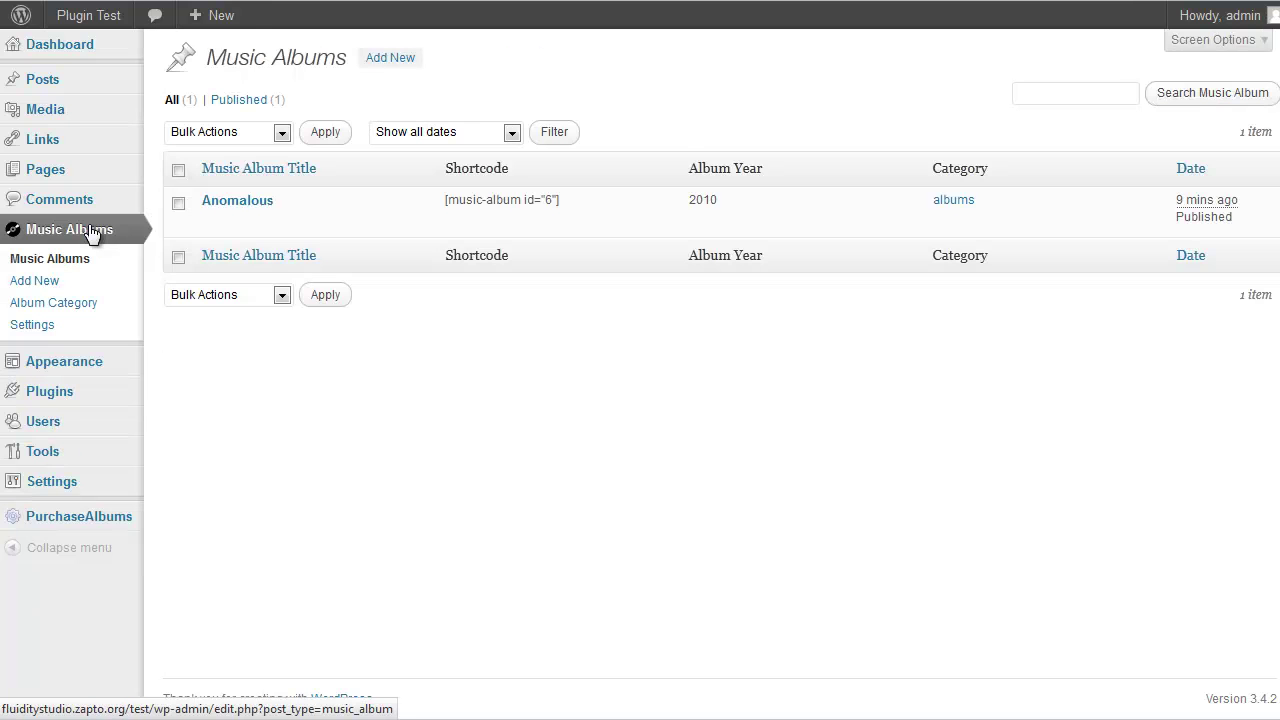
Set the Music Albums Button Colors to gray and save the settings
click(47, 328)
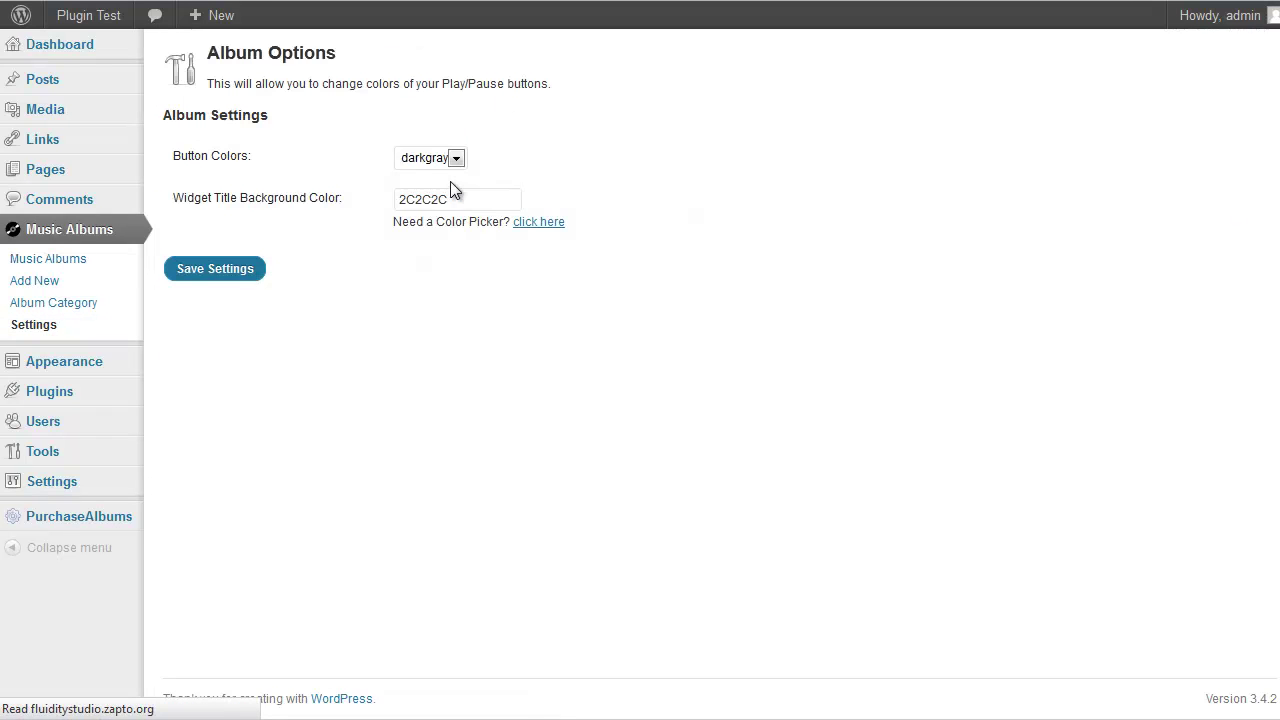
click(458, 159)
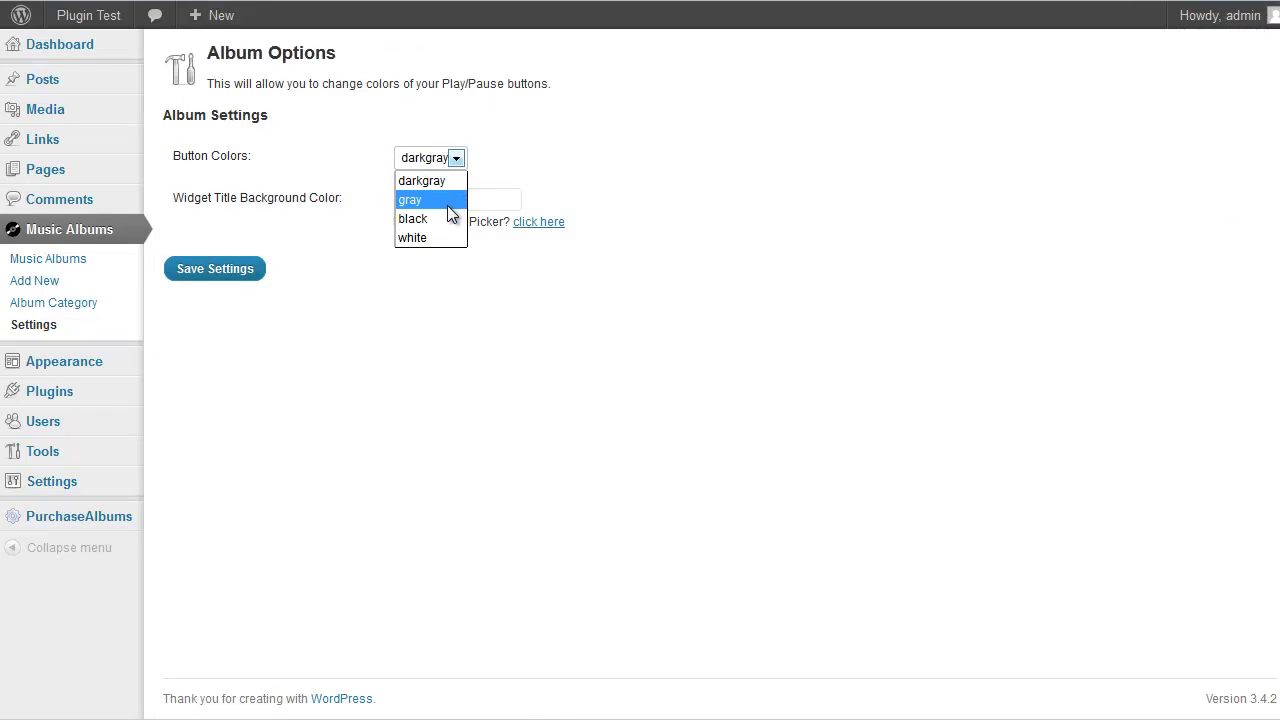
click(447, 203)
click(250, 273)
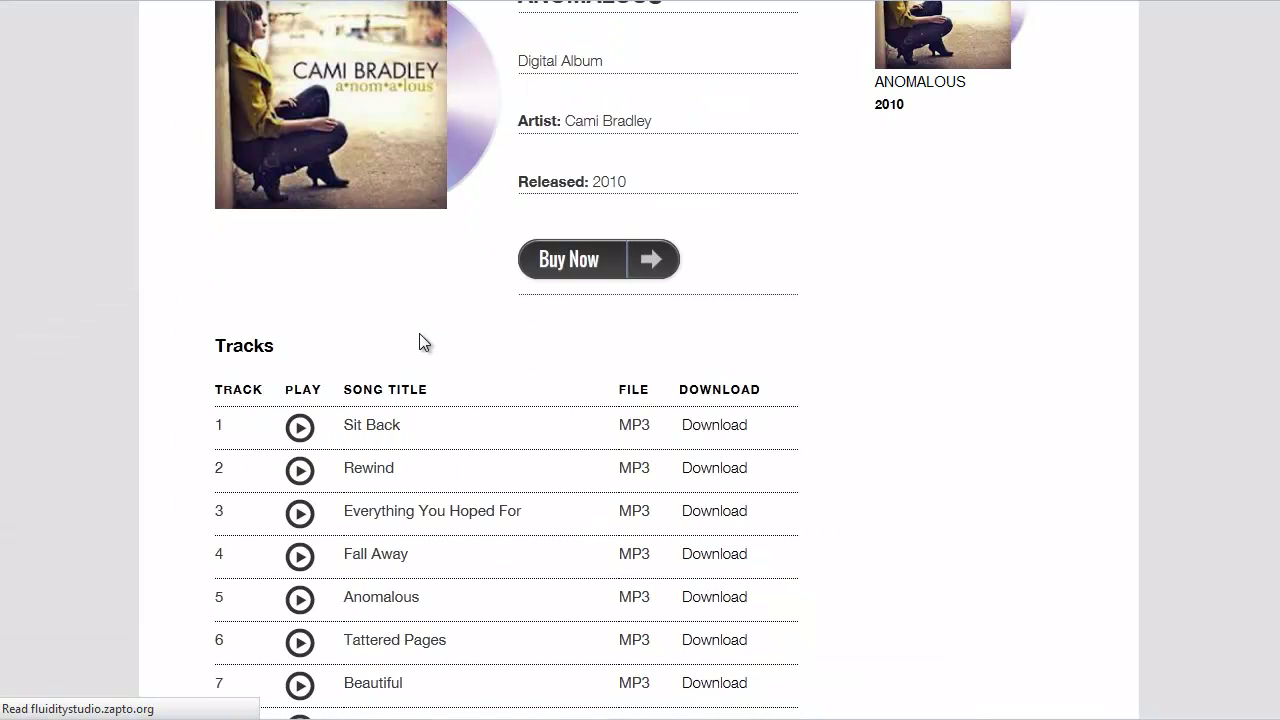
Scroll the Anomalous album page to check the gray play icons on its 12 tracks
scroll(419, 333, down, 2)
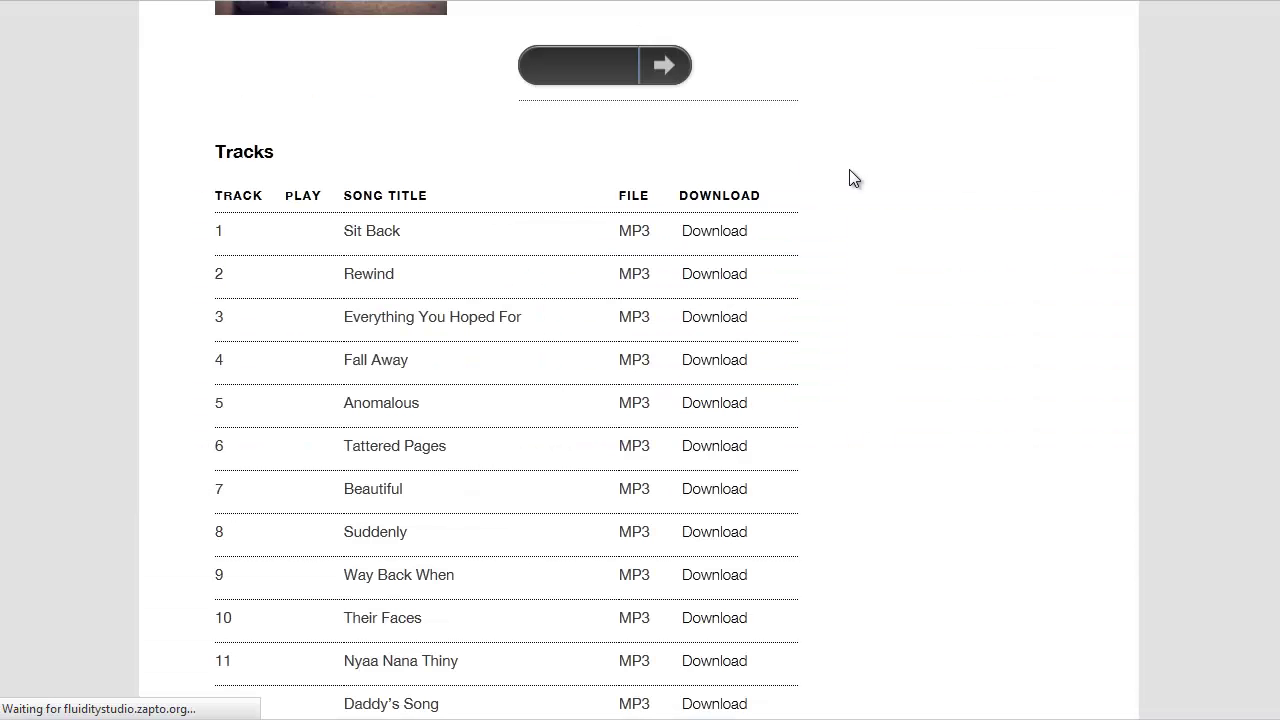
scroll(483, 180, down, 1)
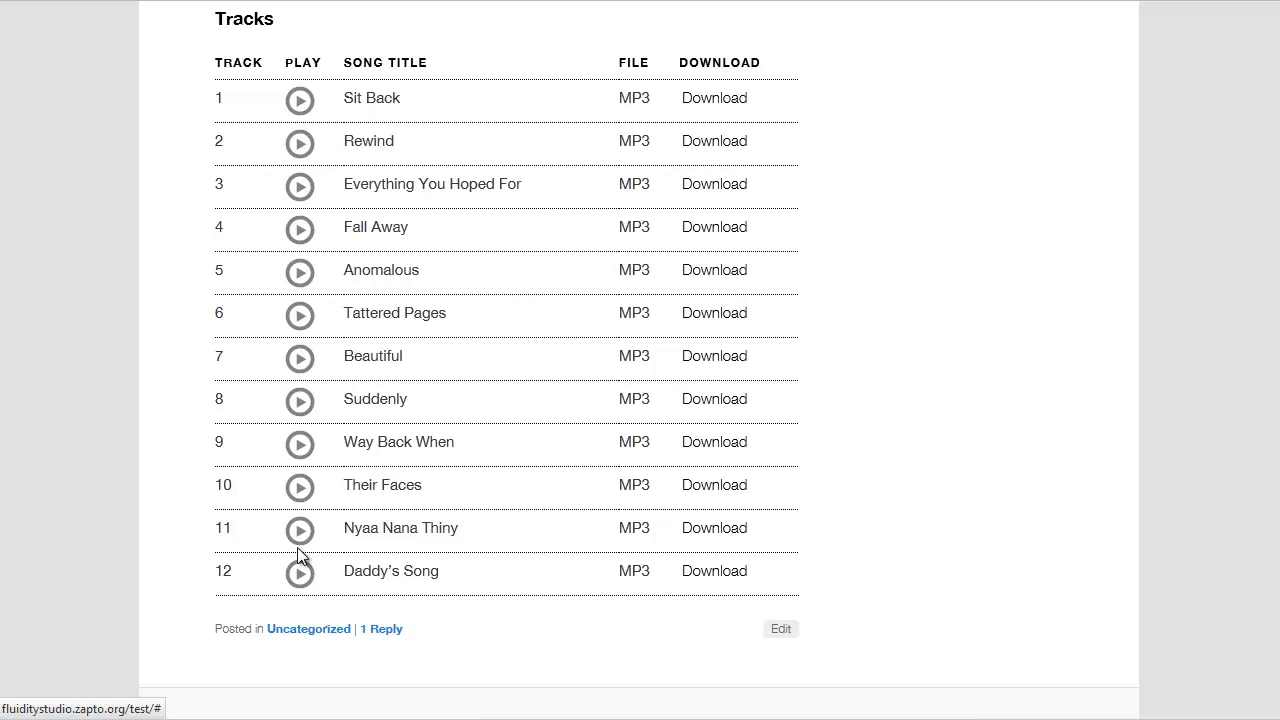
scroll(317, 425, up, 3)
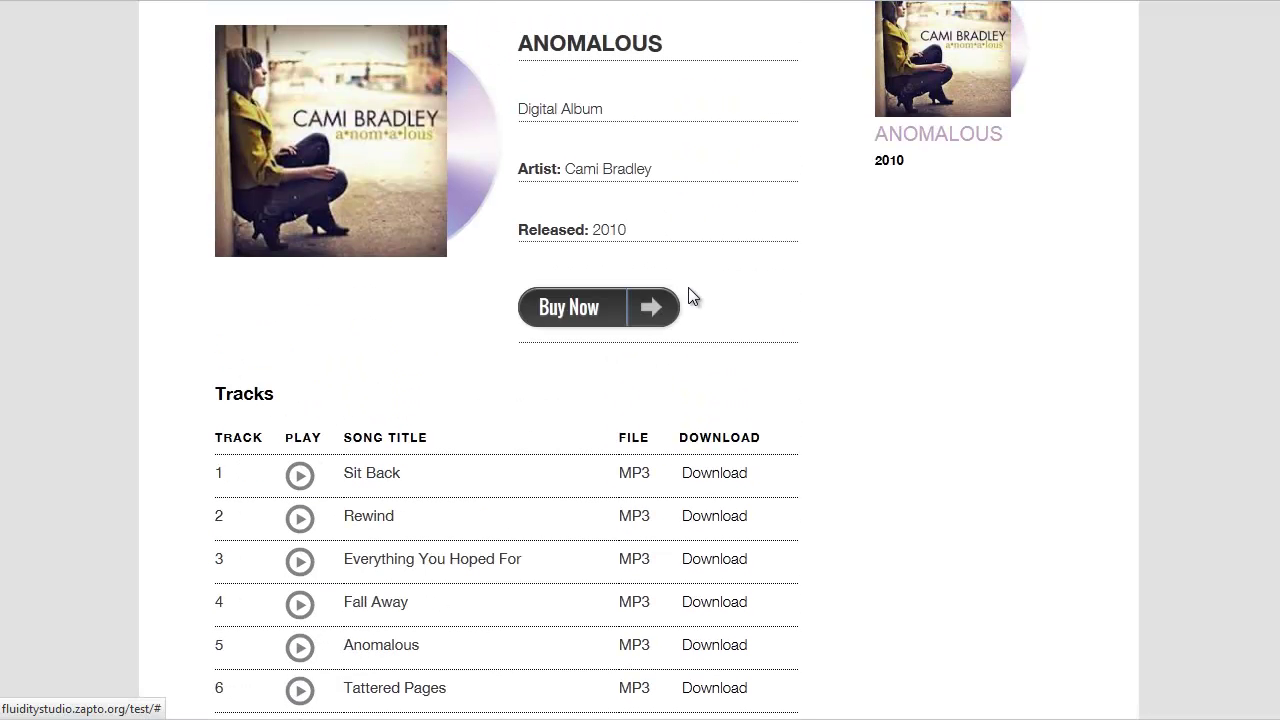
scroll(708, 270, up, 2)
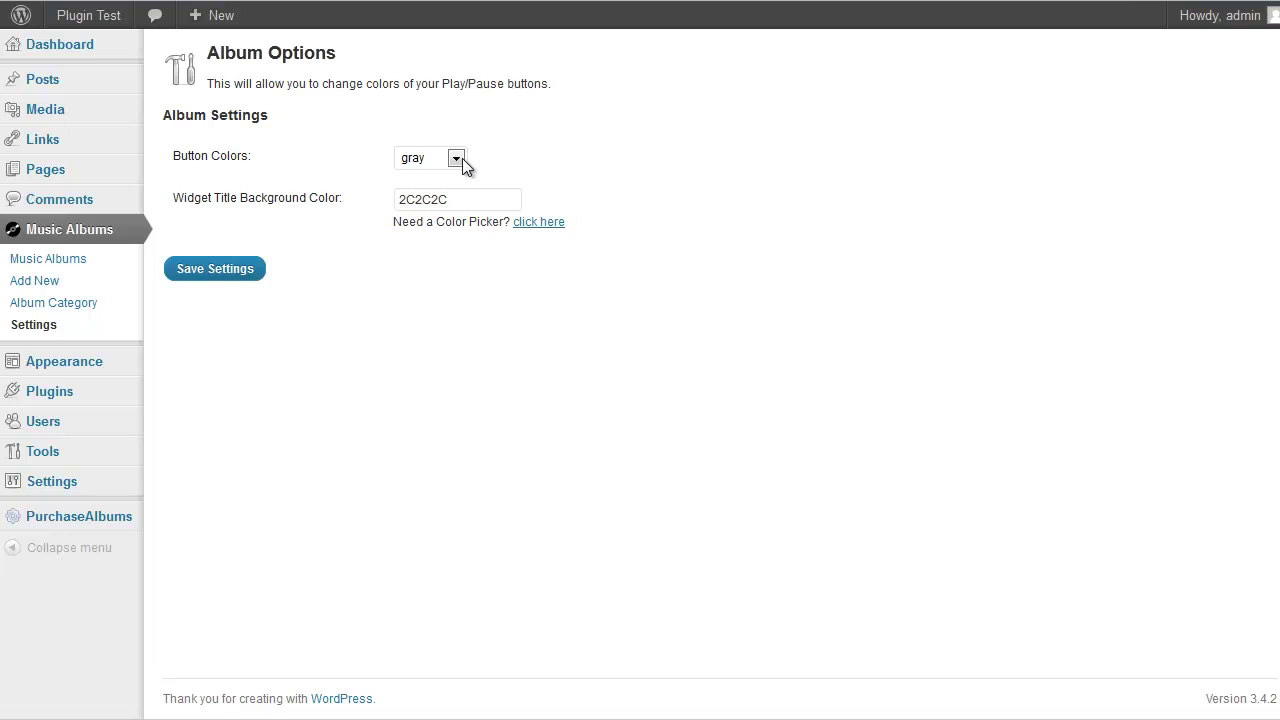
Set the play buttons back to darkgray and select the widget title background value
click(458, 158)
click(422, 181)
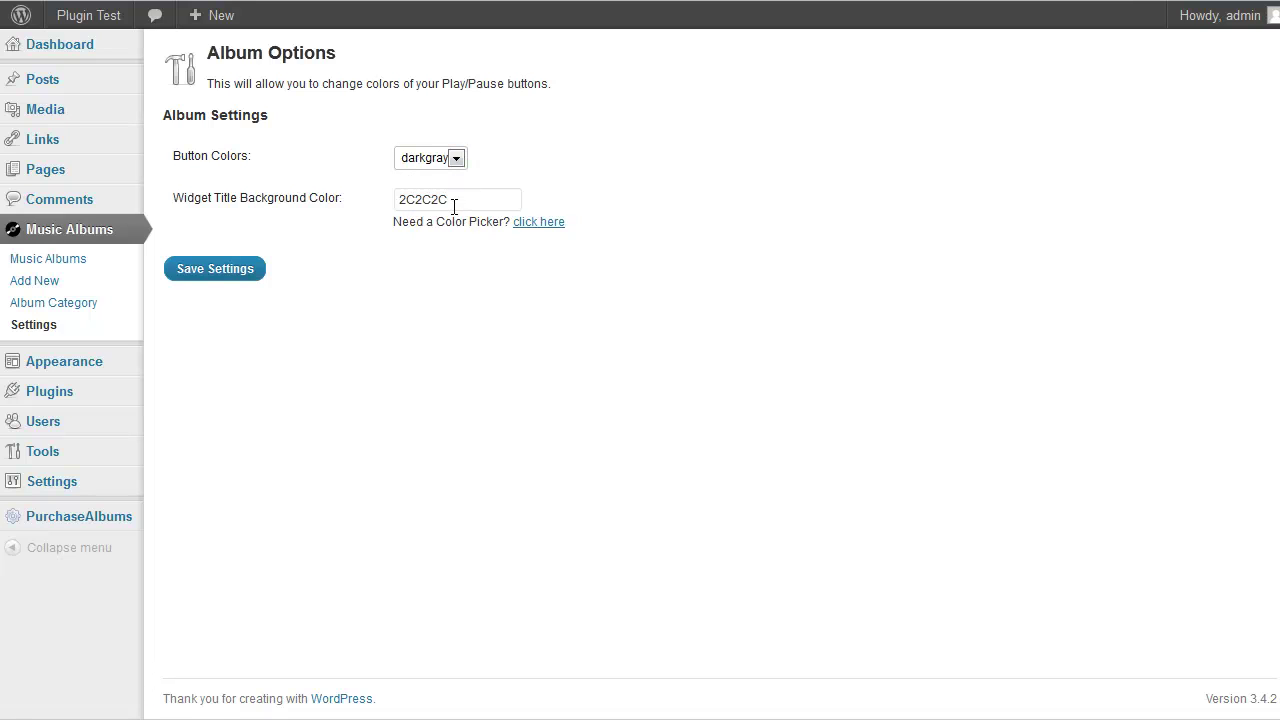
drag(458, 199, 306, 191)
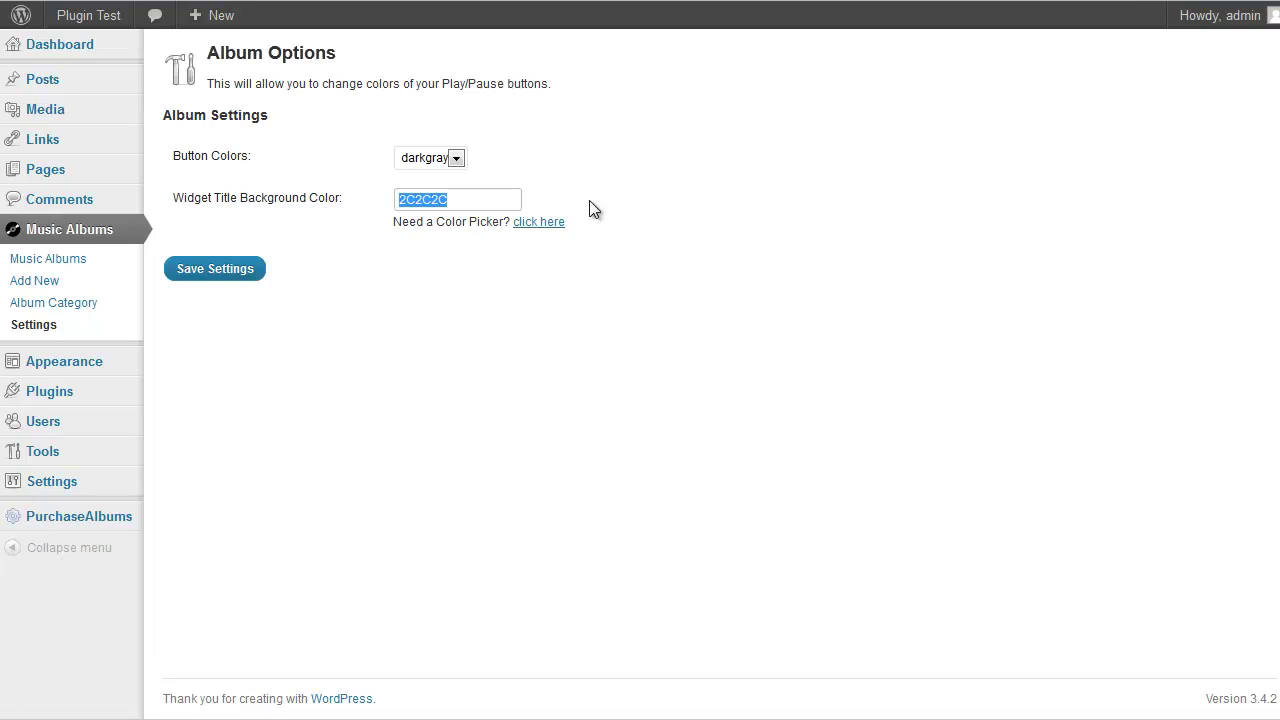
Copy the pink colour code E01B6A from the online colour picker
click(530, 222)
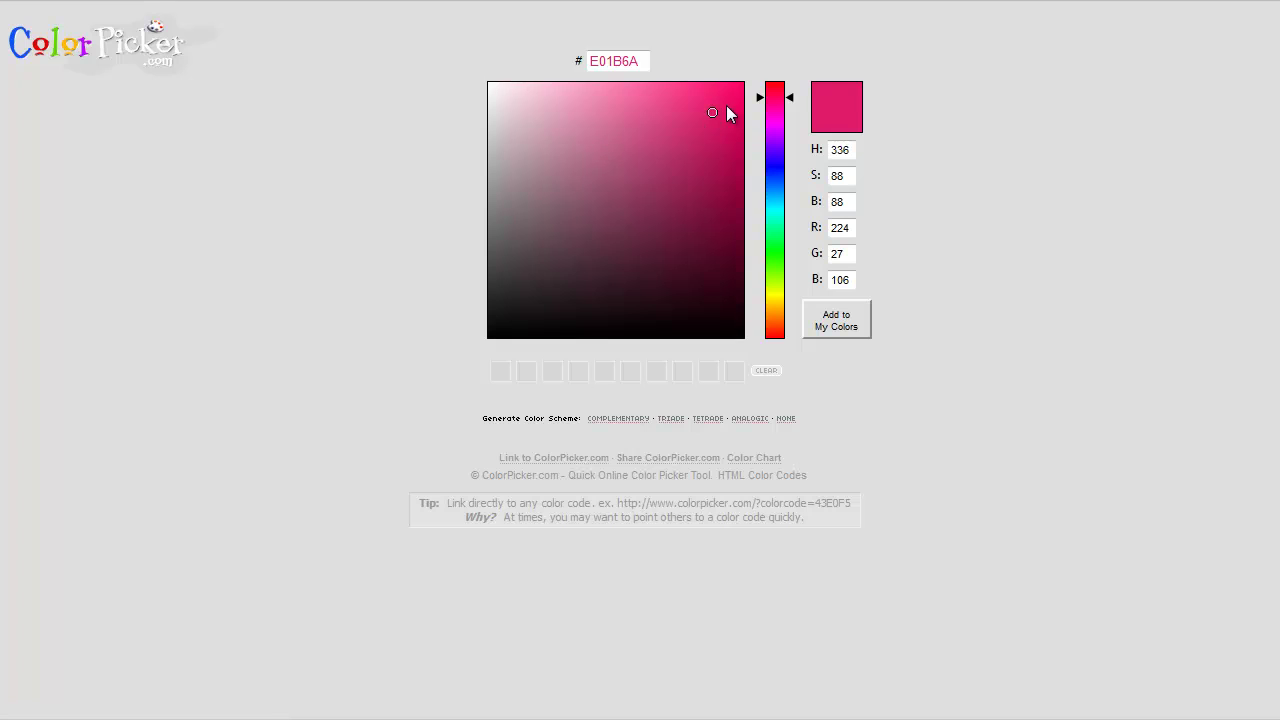
double_click(617, 60)
key(ctrl+c)
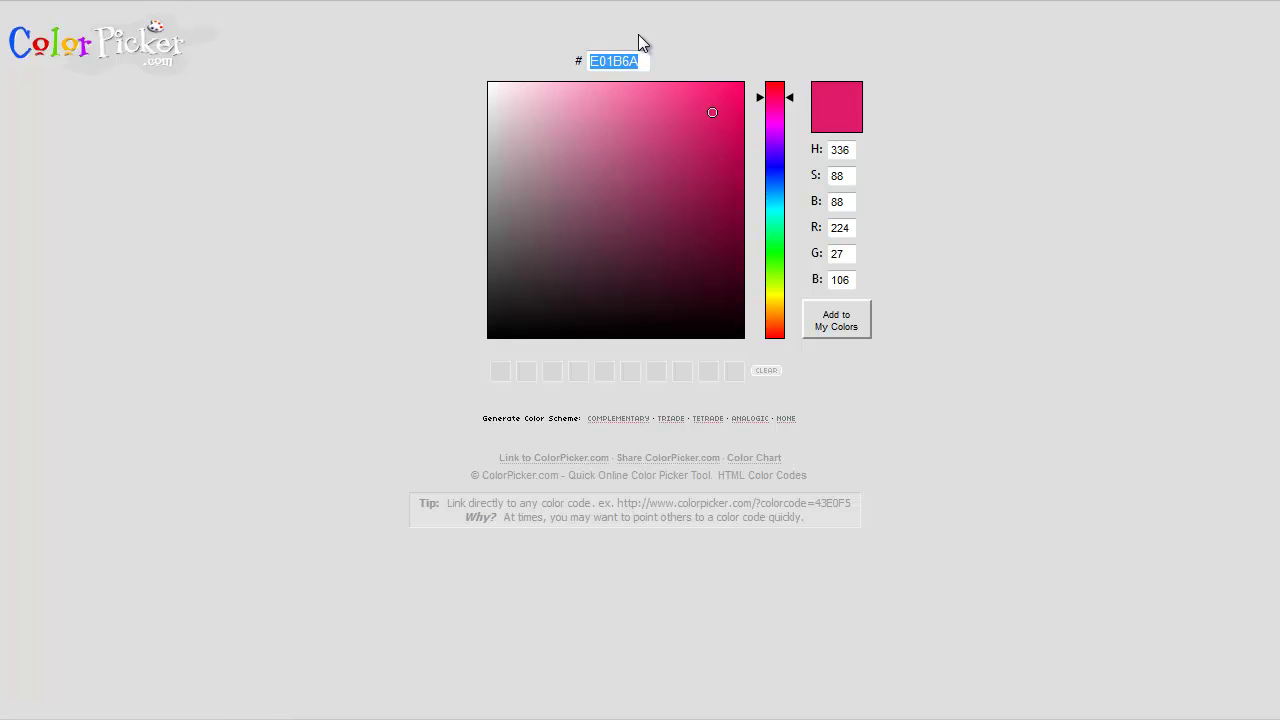
key(ctrl+w)
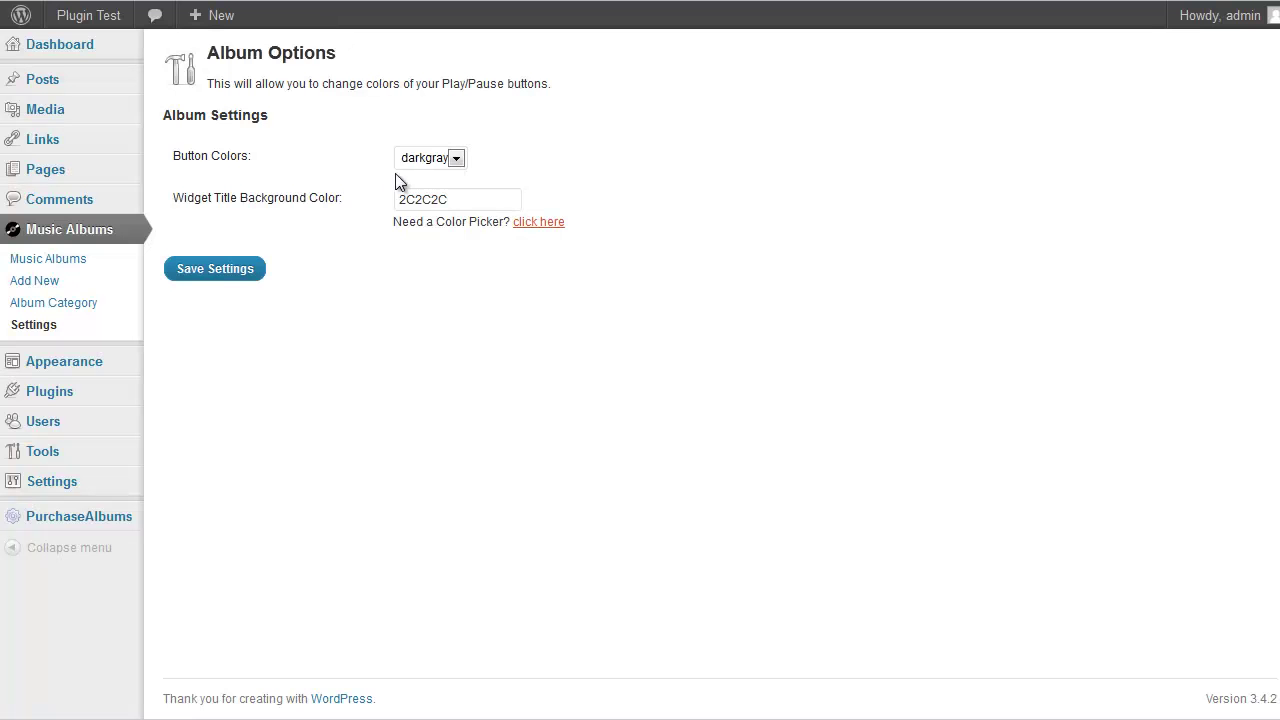
Replace the widget title colour 2C2C2C with E01B6A, save, and reload the site to confirm
double_click(465, 190)
key(ctrl+v)
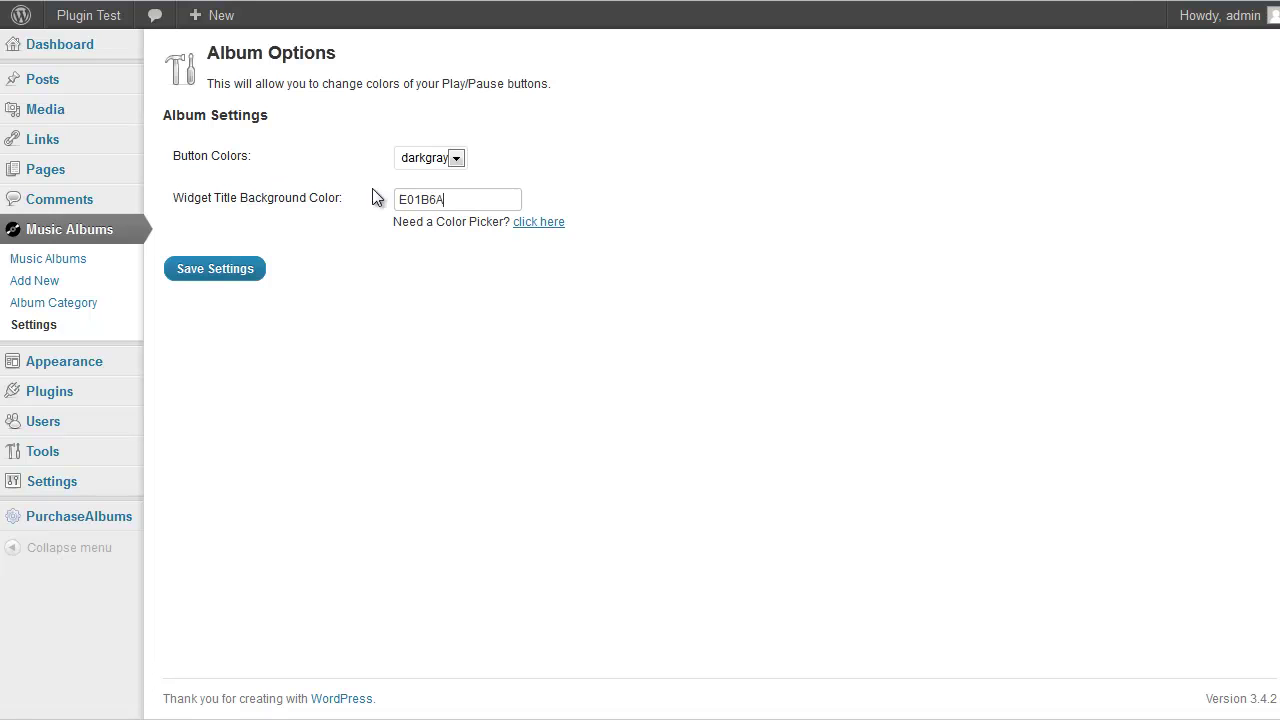
click(258, 269)
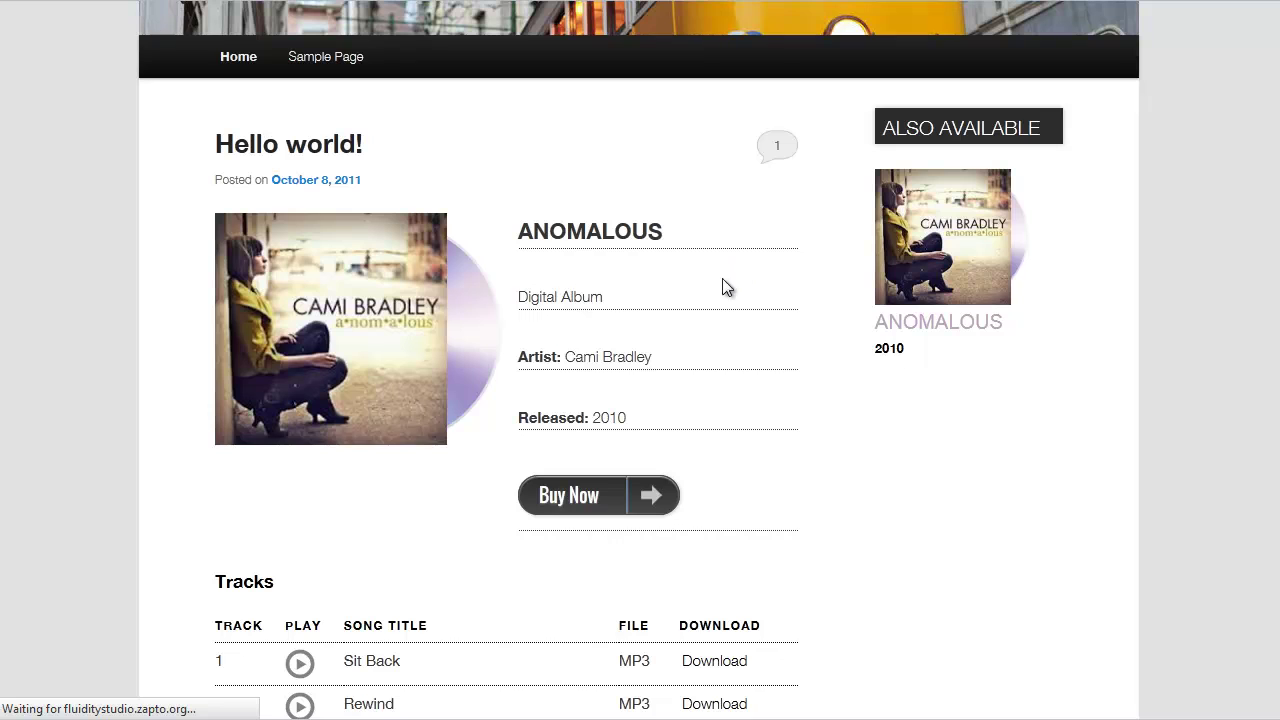
key(F5)
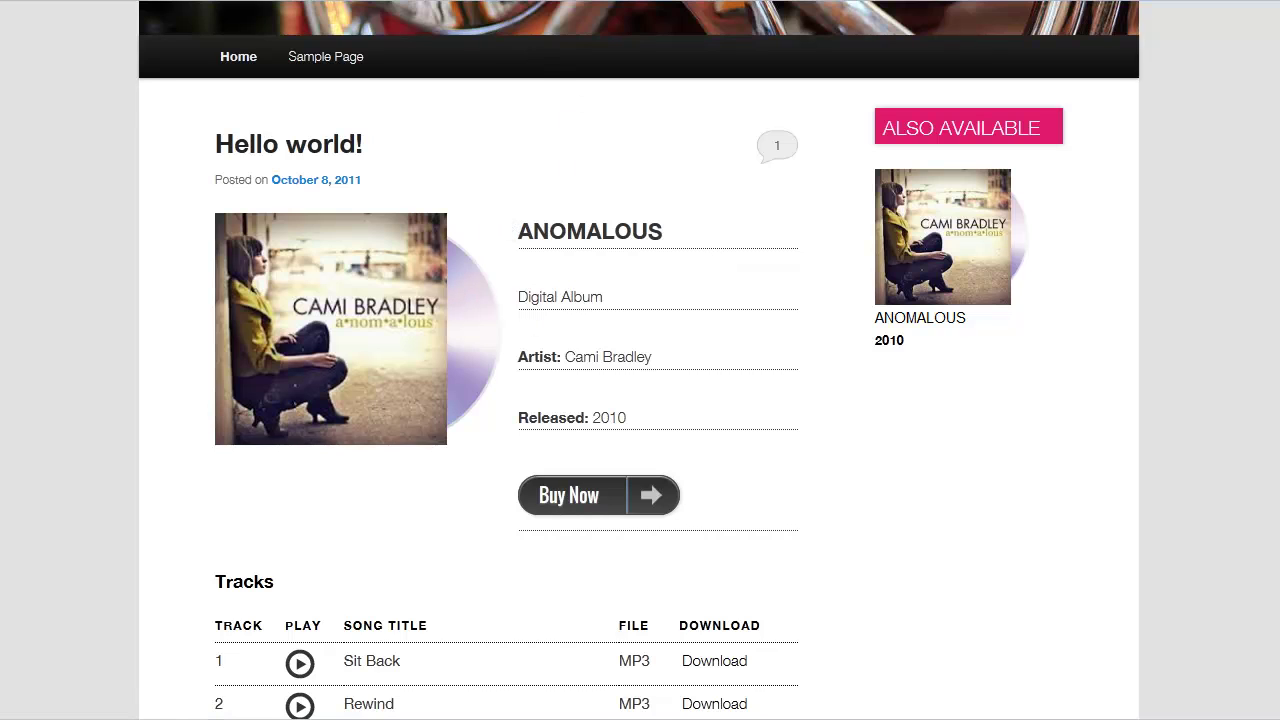
key(ctrl+Tab)
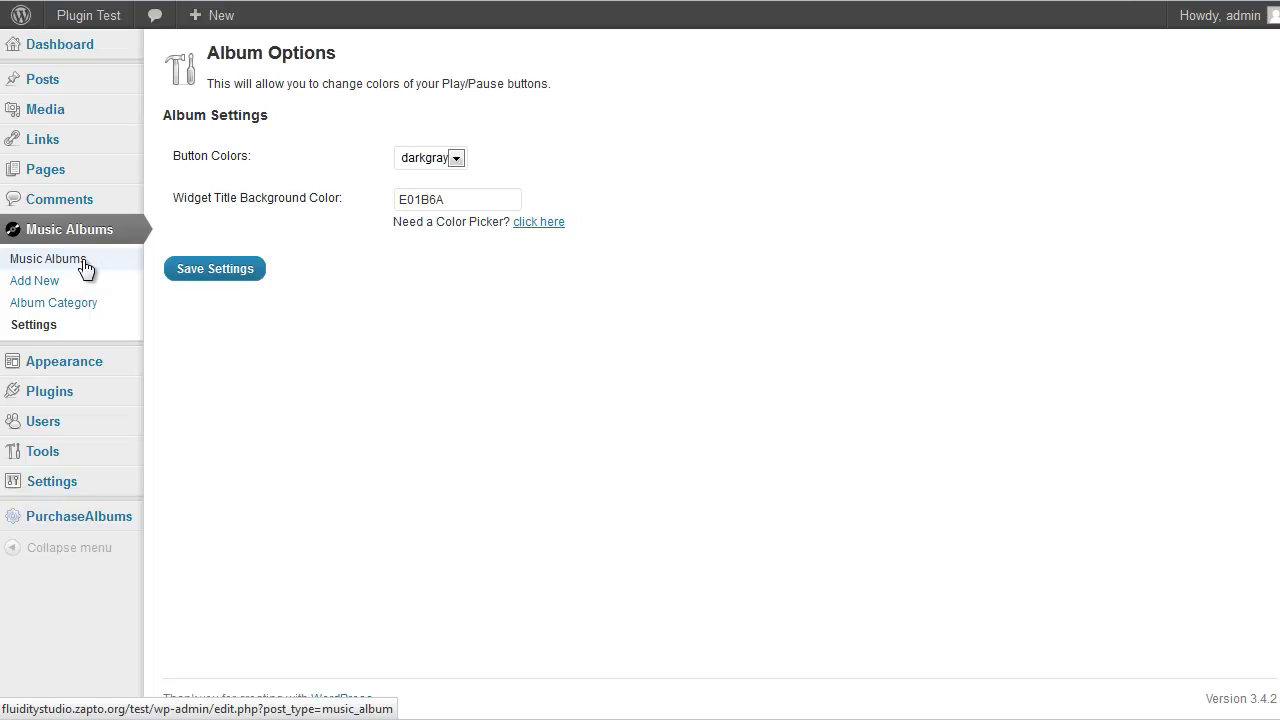
Title the Main Sidebar's Music Album Widget 'More Albums' and save it
click(85, 264)
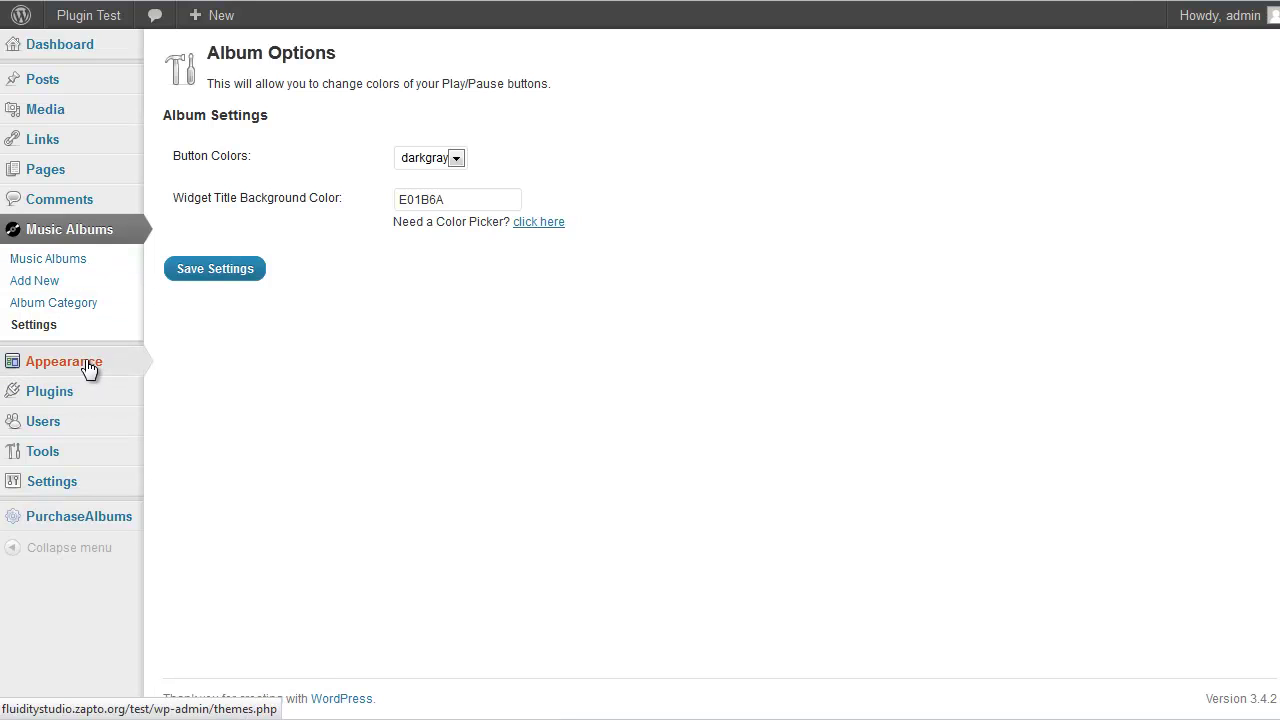
mouse_move(86, 366)
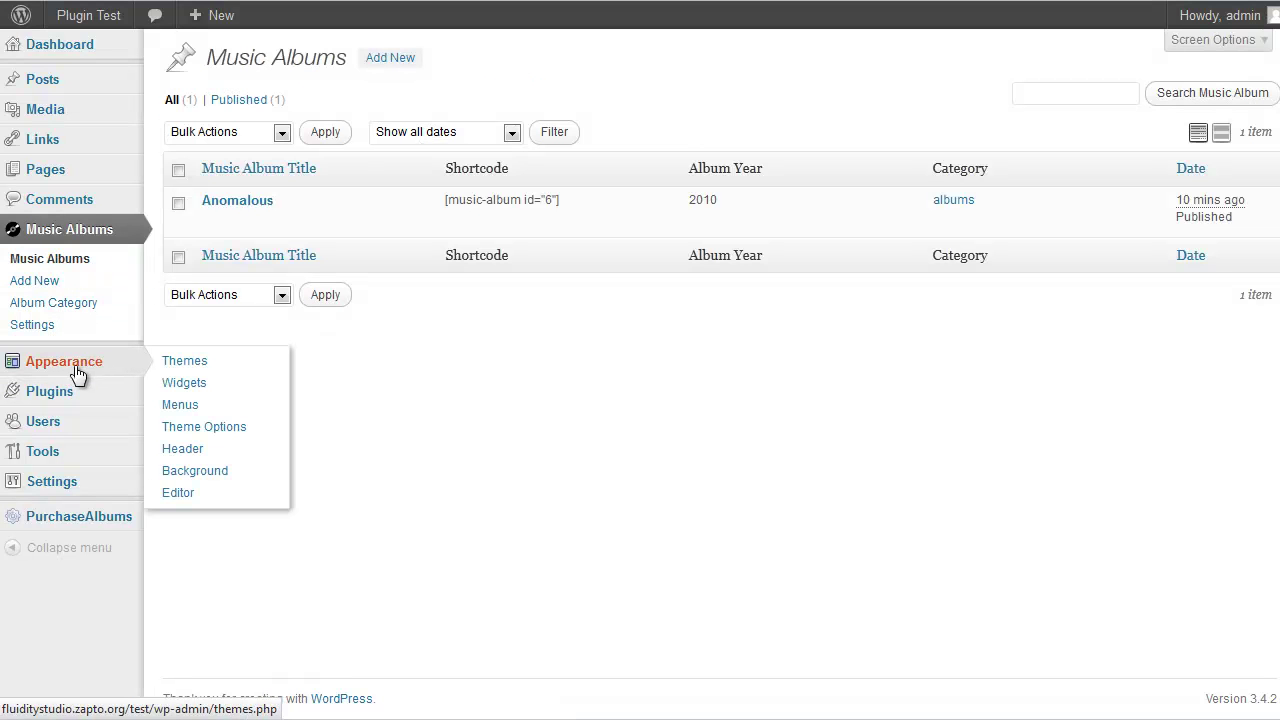
click(184, 383)
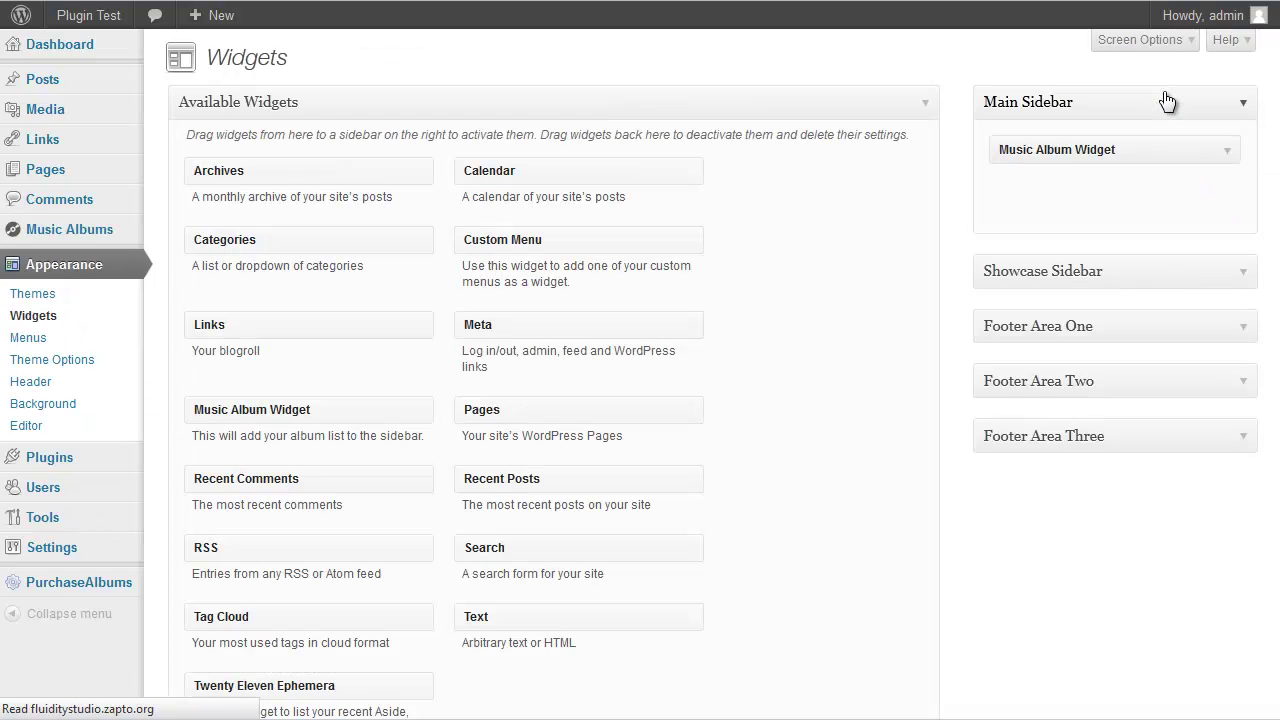
click(1224, 162)
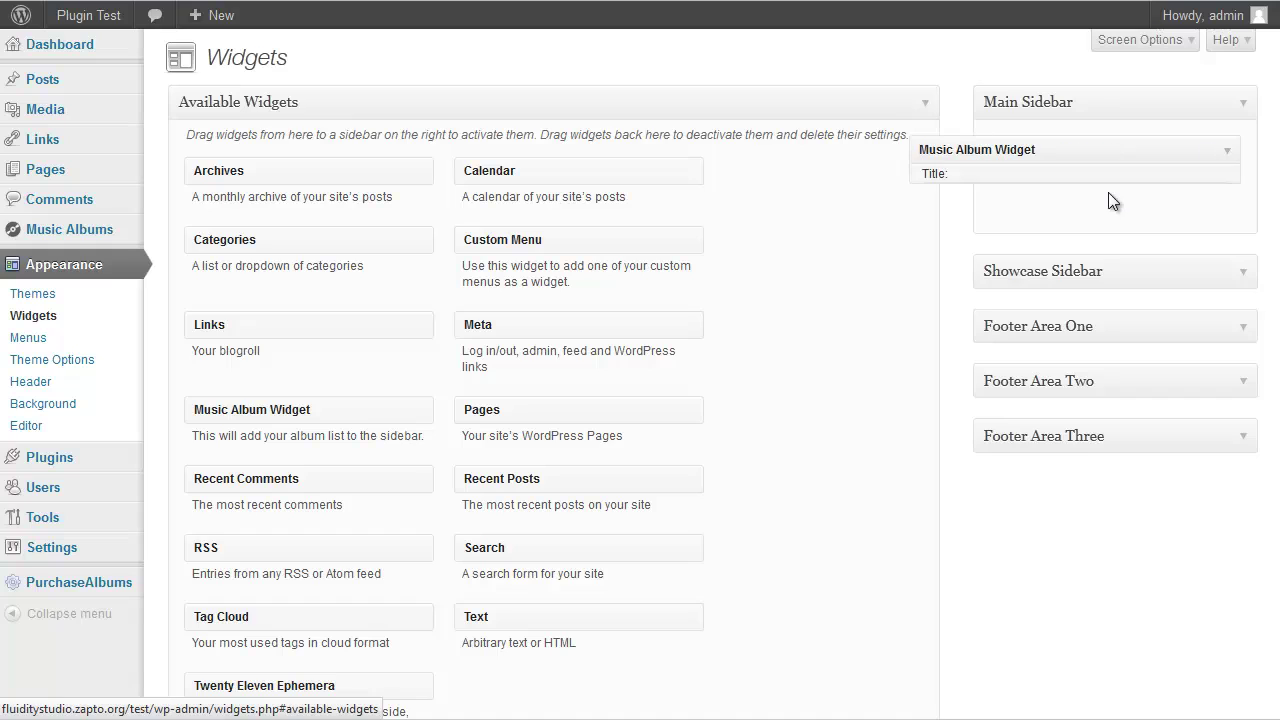
click(1068, 203)
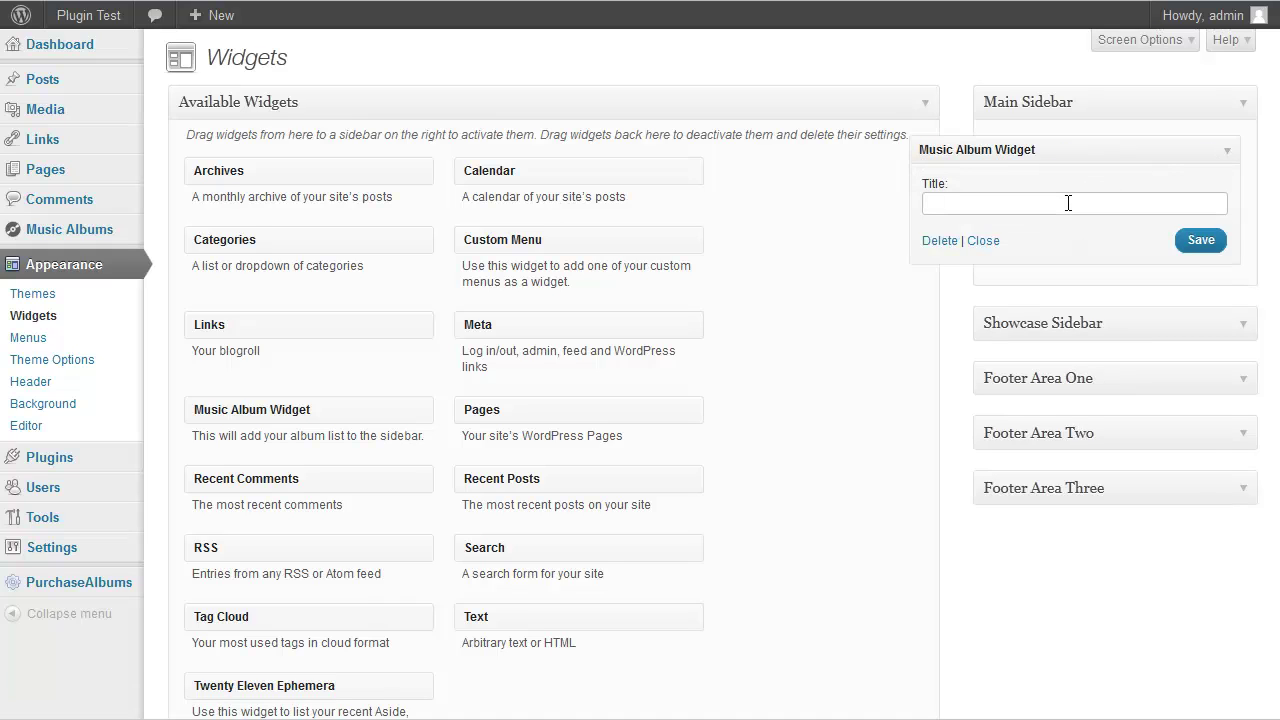
text(More Albums)
click(1203, 241)
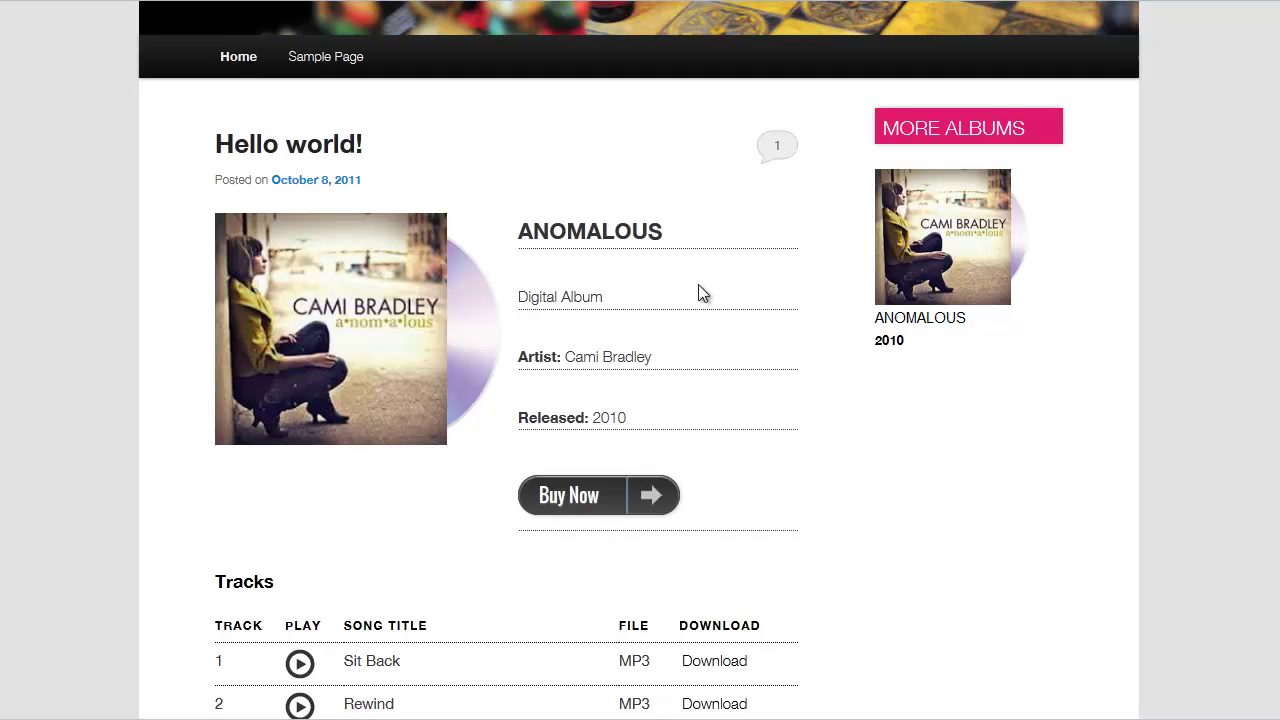
Scroll the site to confirm the pink sidebar heading reads MORE ALBUMS
scroll(680, 325, down, 3)
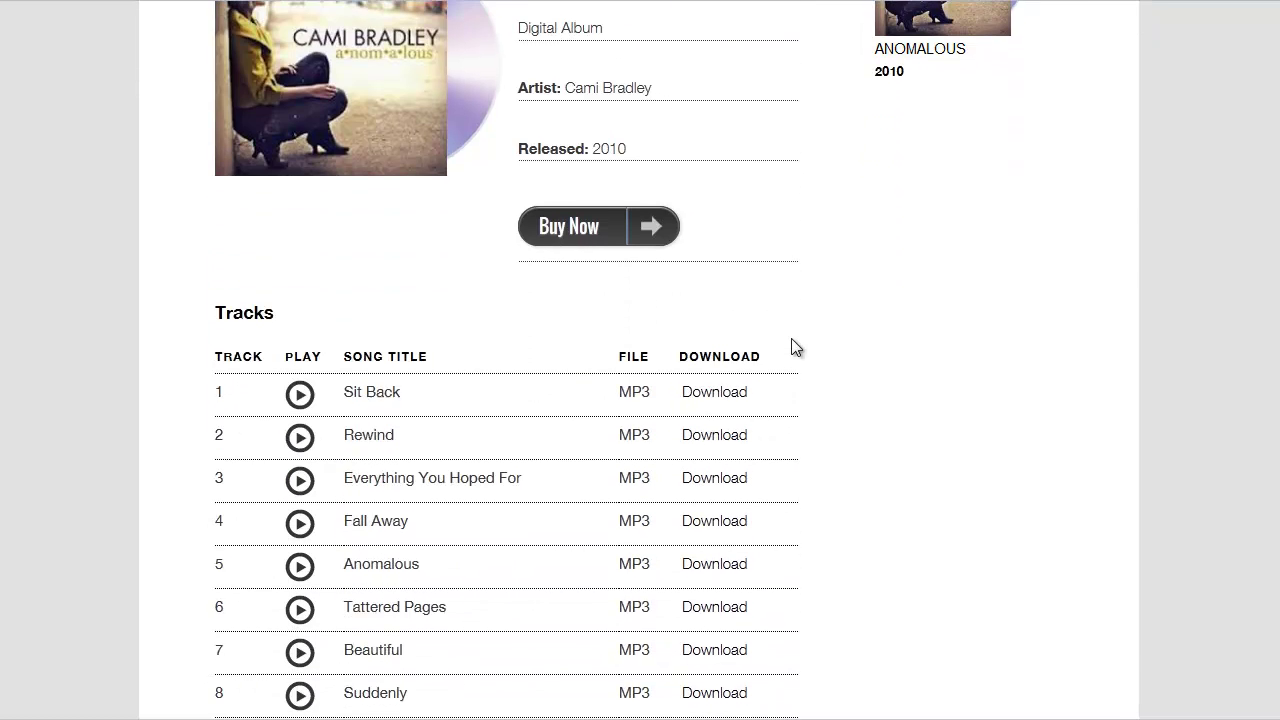
scroll(791, 338, down, 3)
scroll(534, 280, down, 1)
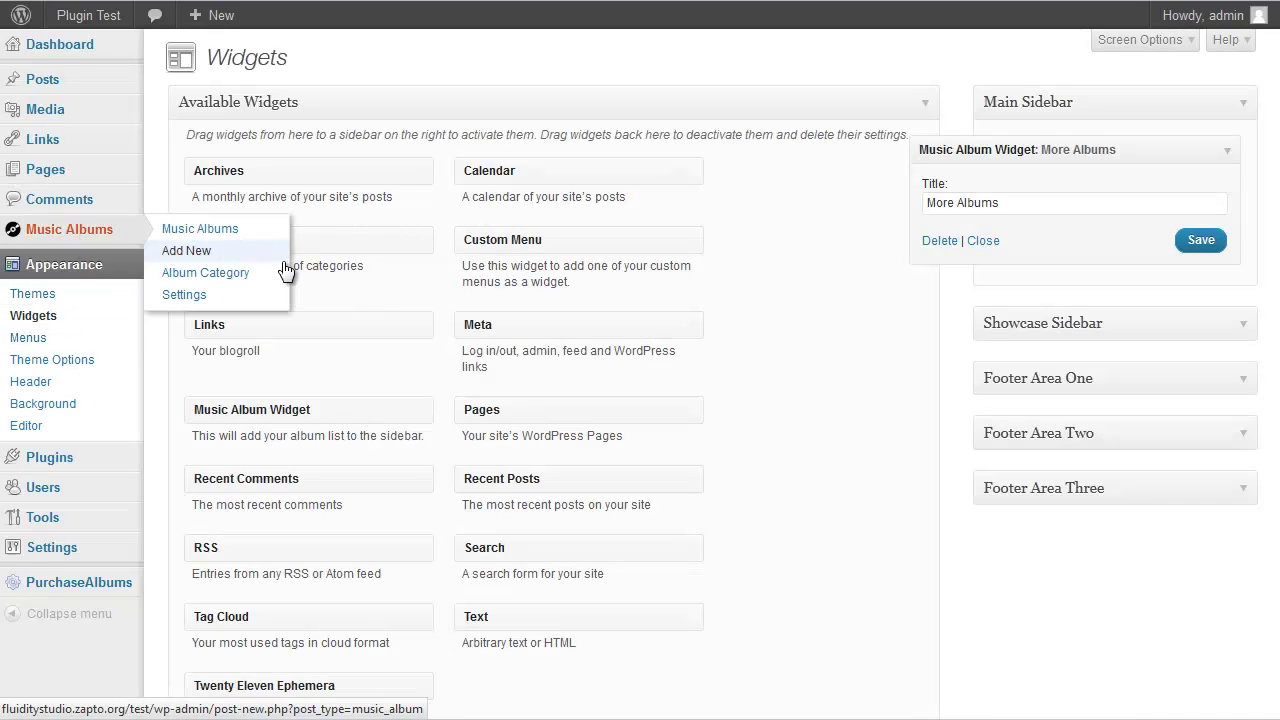
click(286, 268)
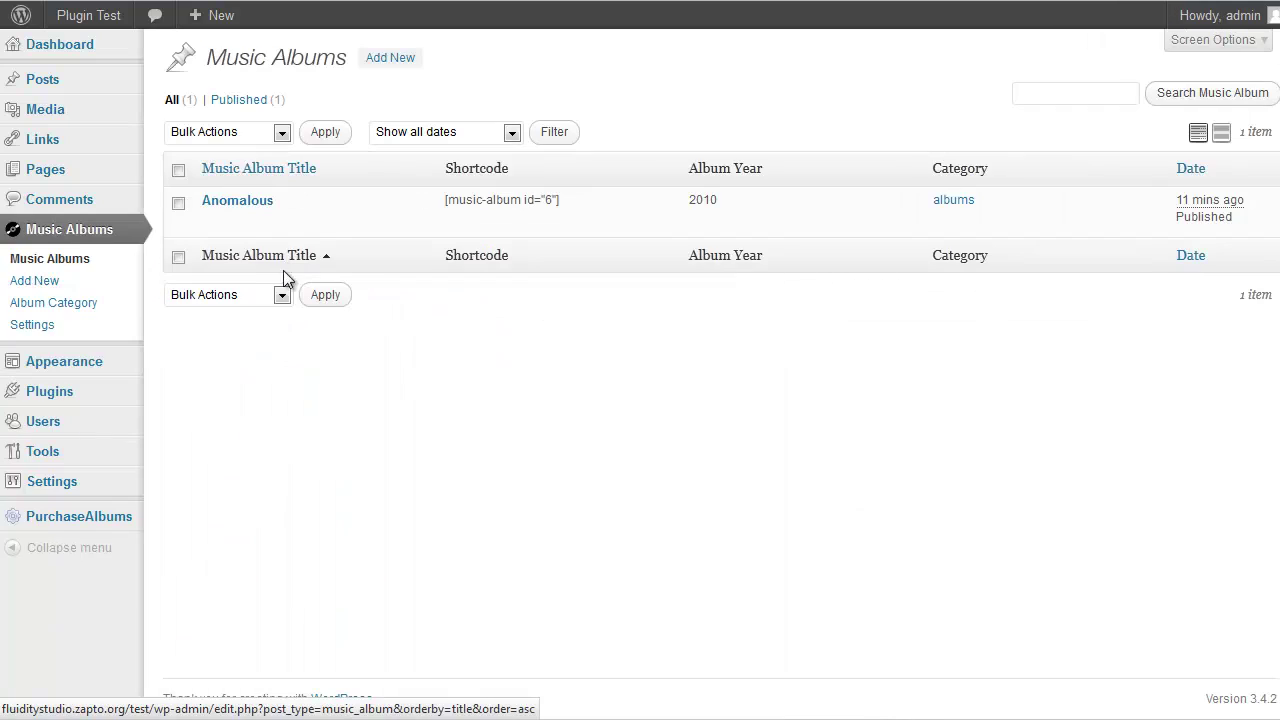
Uncheck Enable song downloads for Anomalous, update it, and reload to confirm no Download column
click(257, 204)
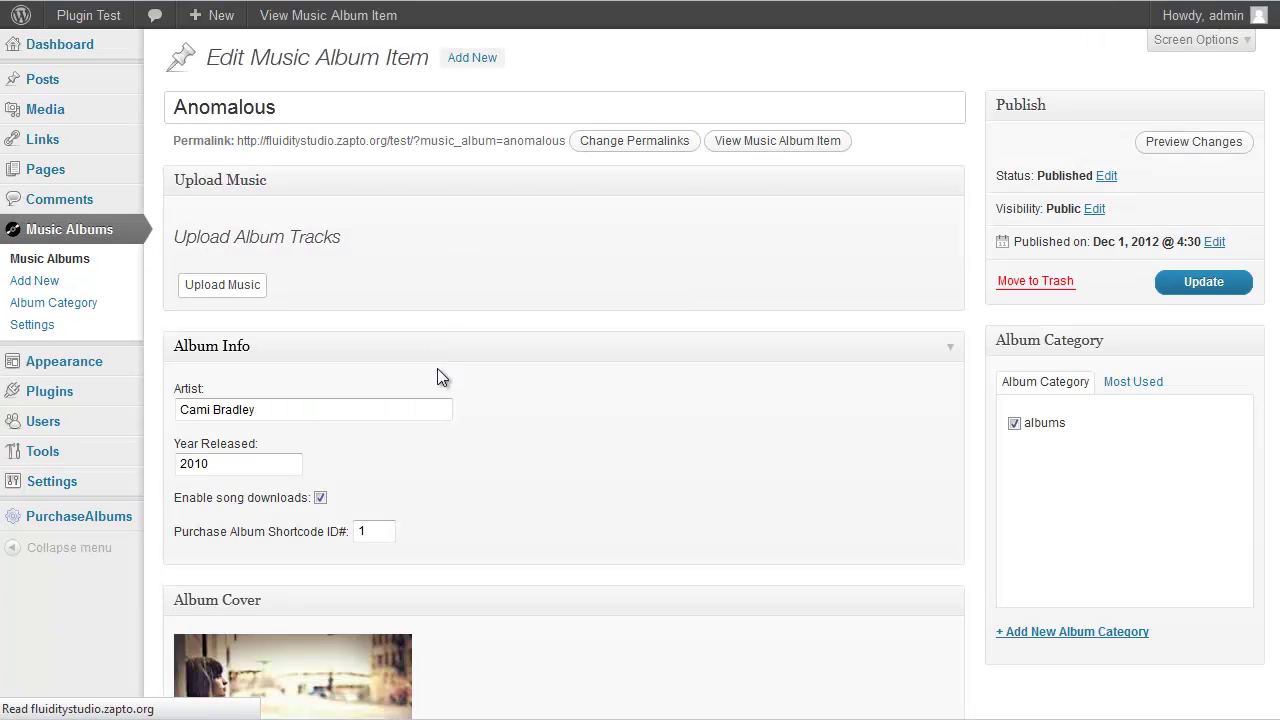
click(319, 497)
click(1210, 281)
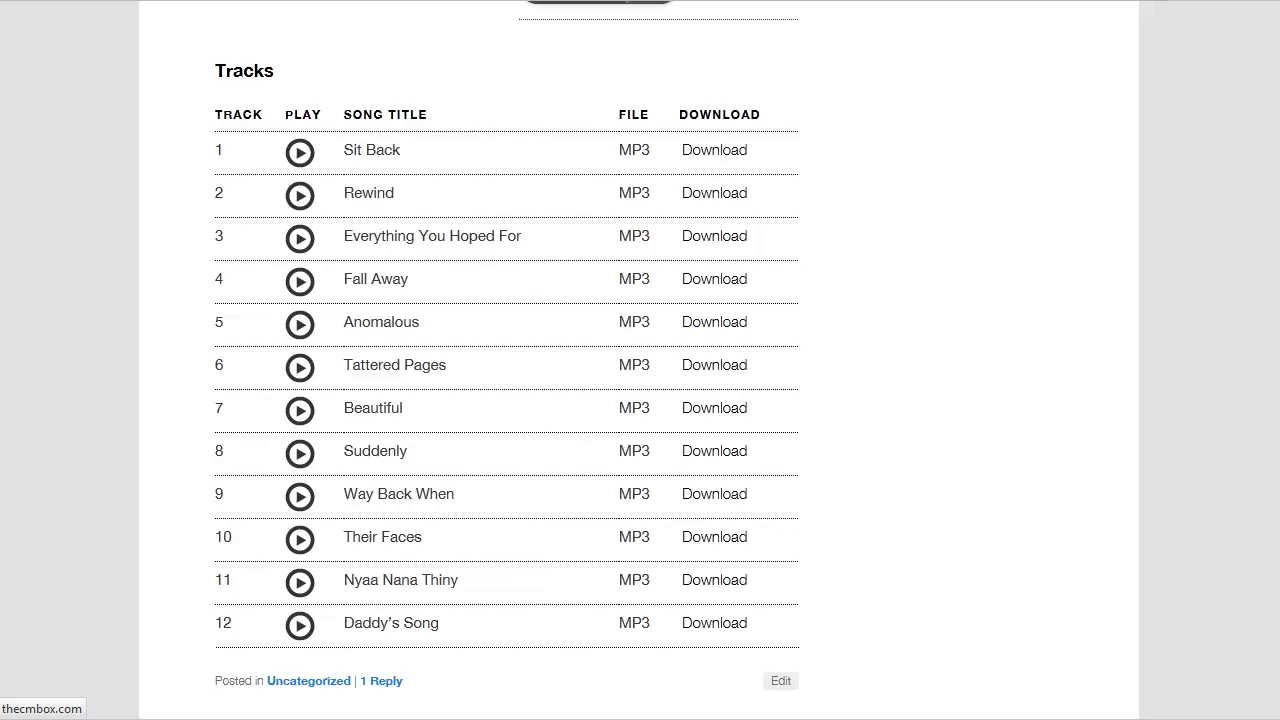
click(740, 151)
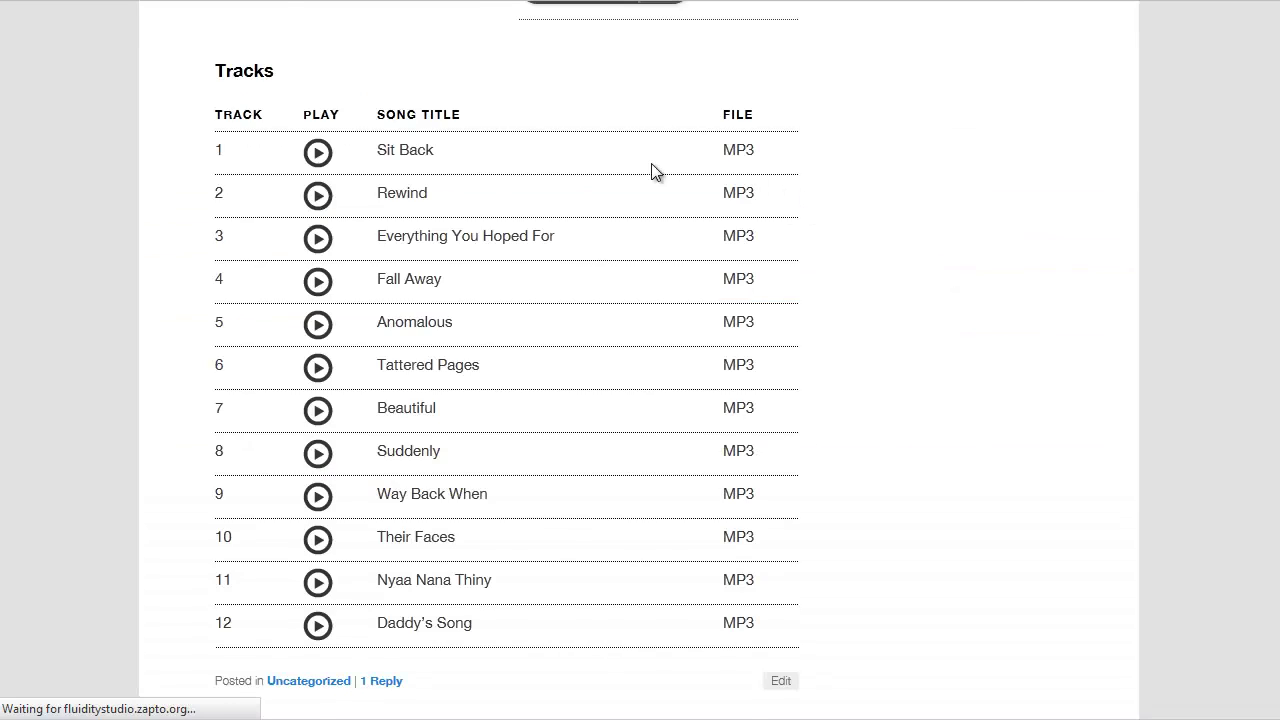
scroll(651, 163, up, 3)
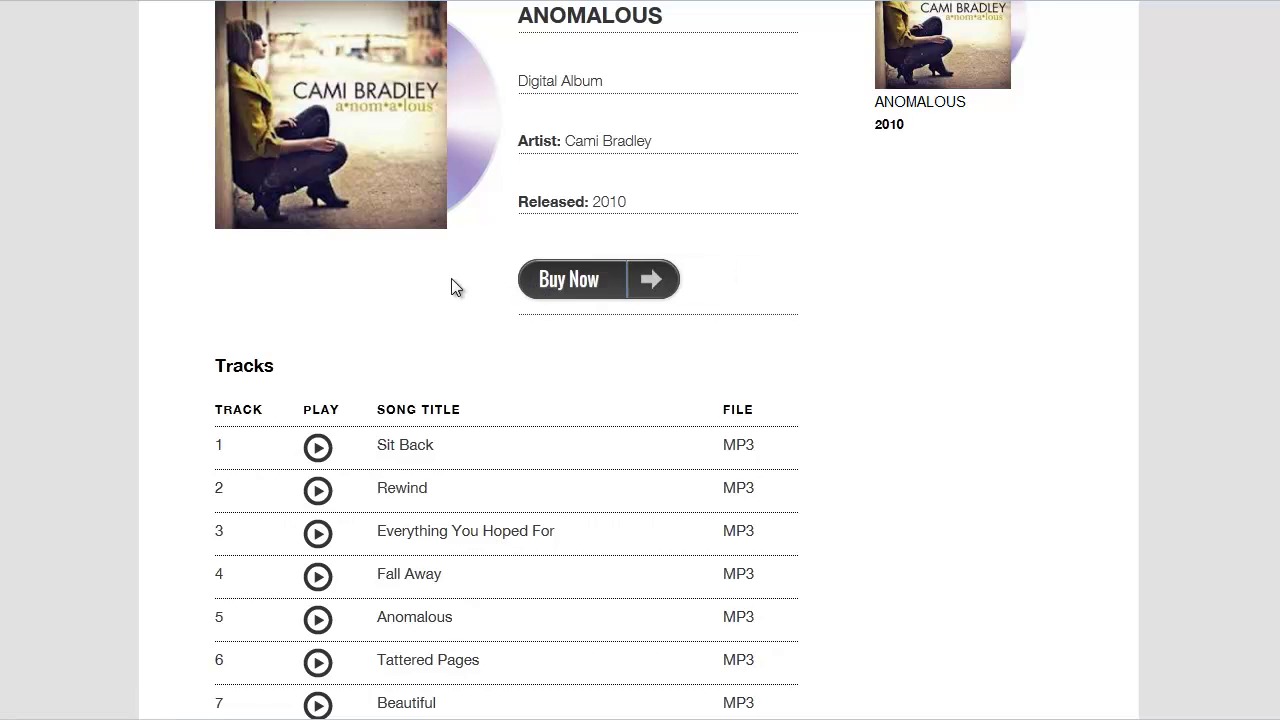
scroll(375, 338, up, 3)
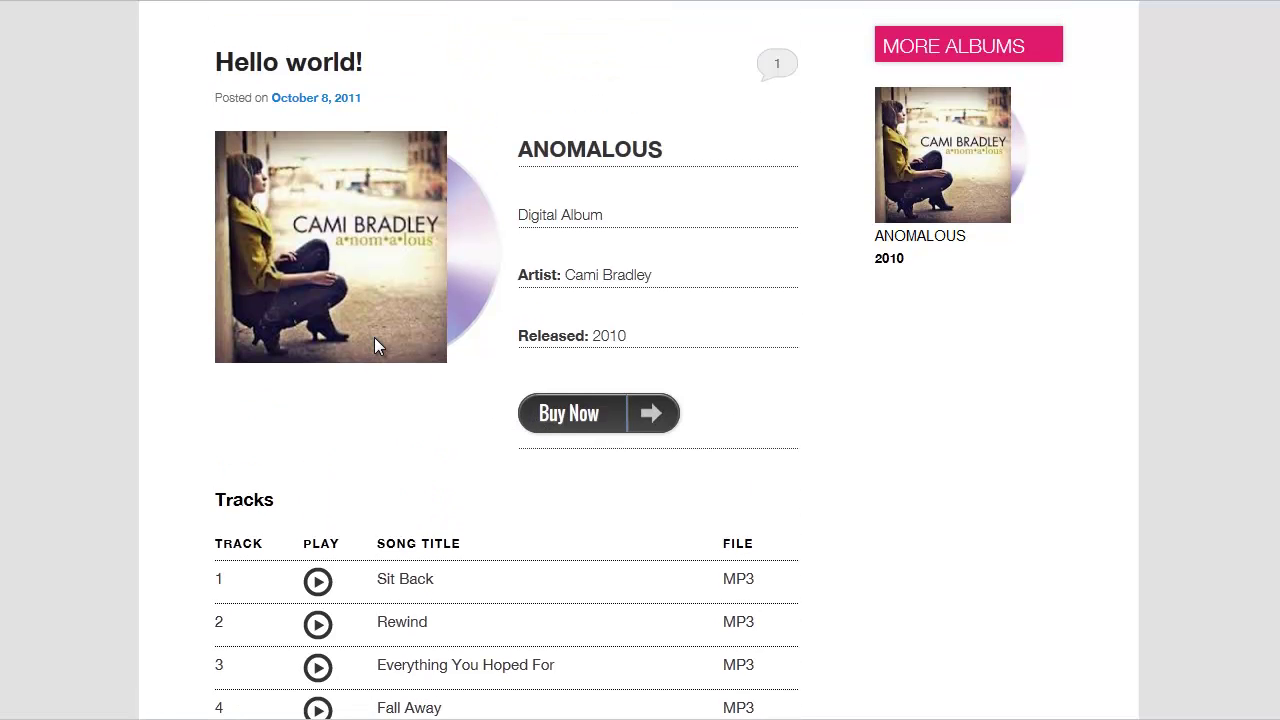
scroll(375, 338, up, 2)
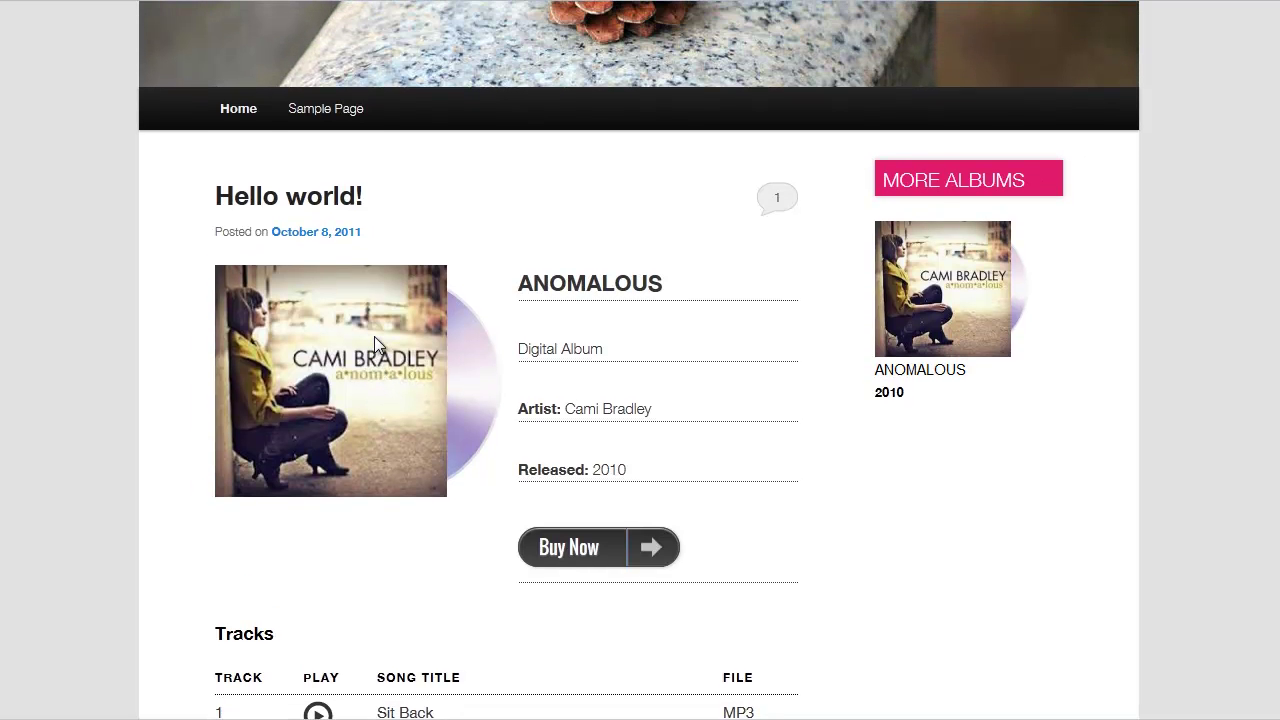